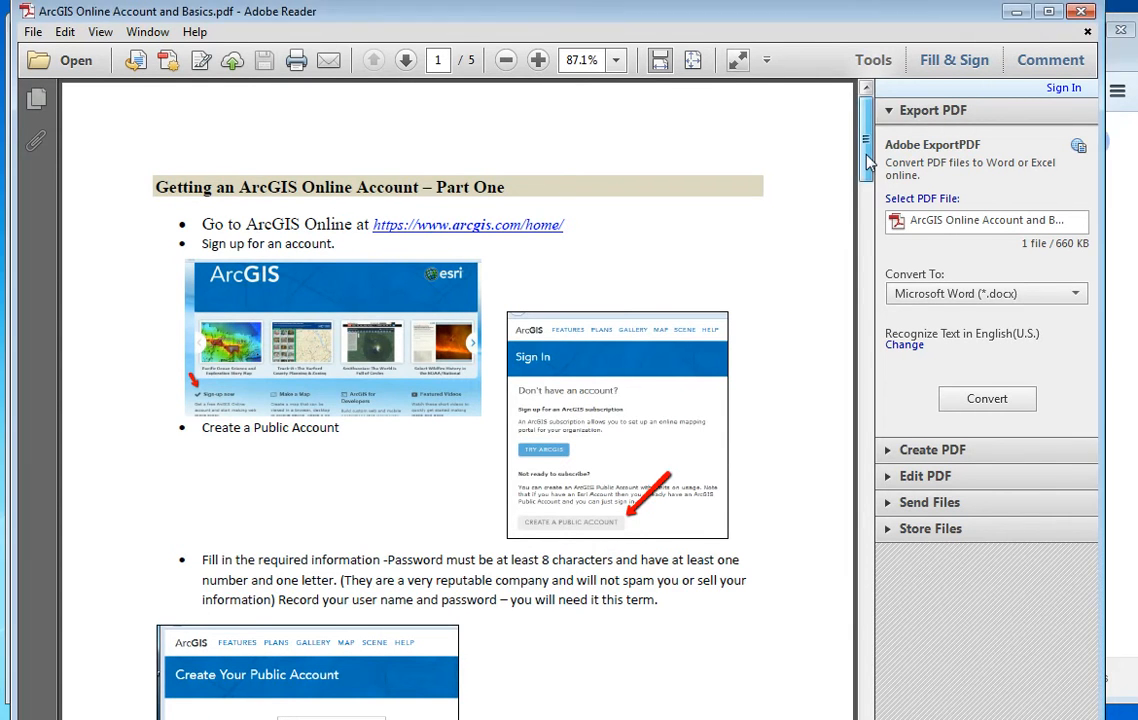
# Step: Scroll the ArcGIS guide PDF, then move Adobe Reader aside to reveal the browser's Google page
pyautogui.moveTo(868, 163); pyautogui.dragTo(793, 35)
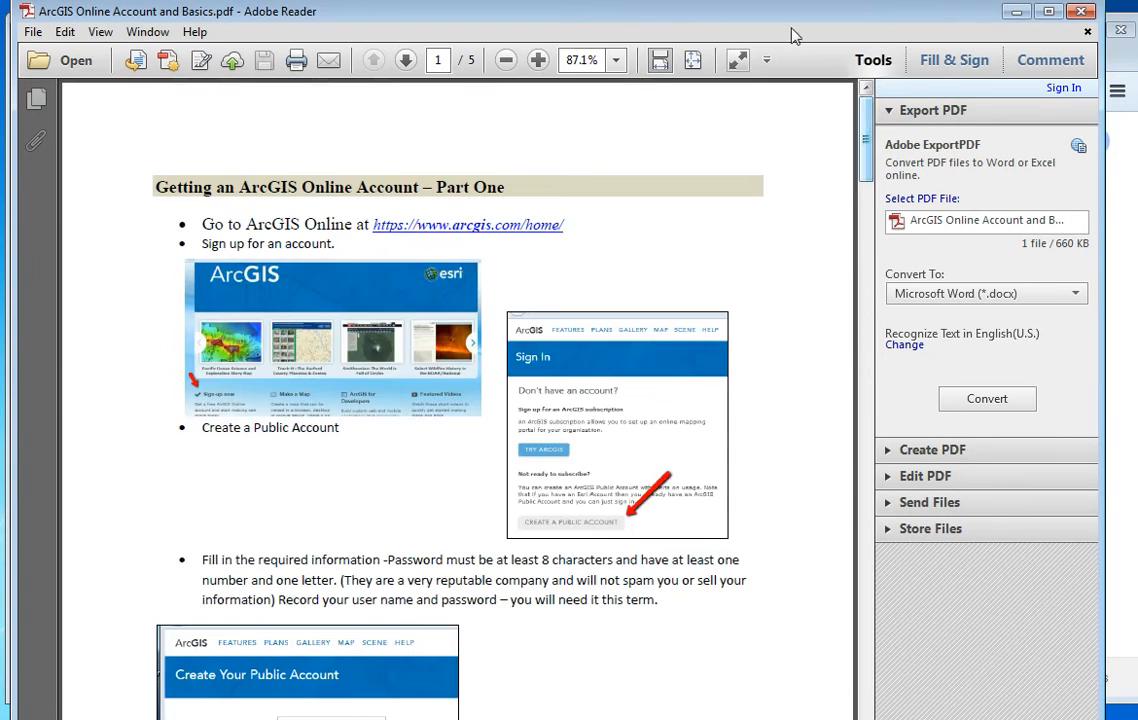
pyautogui.moveTo(613, 14); pyautogui.dragTo(660, 718)
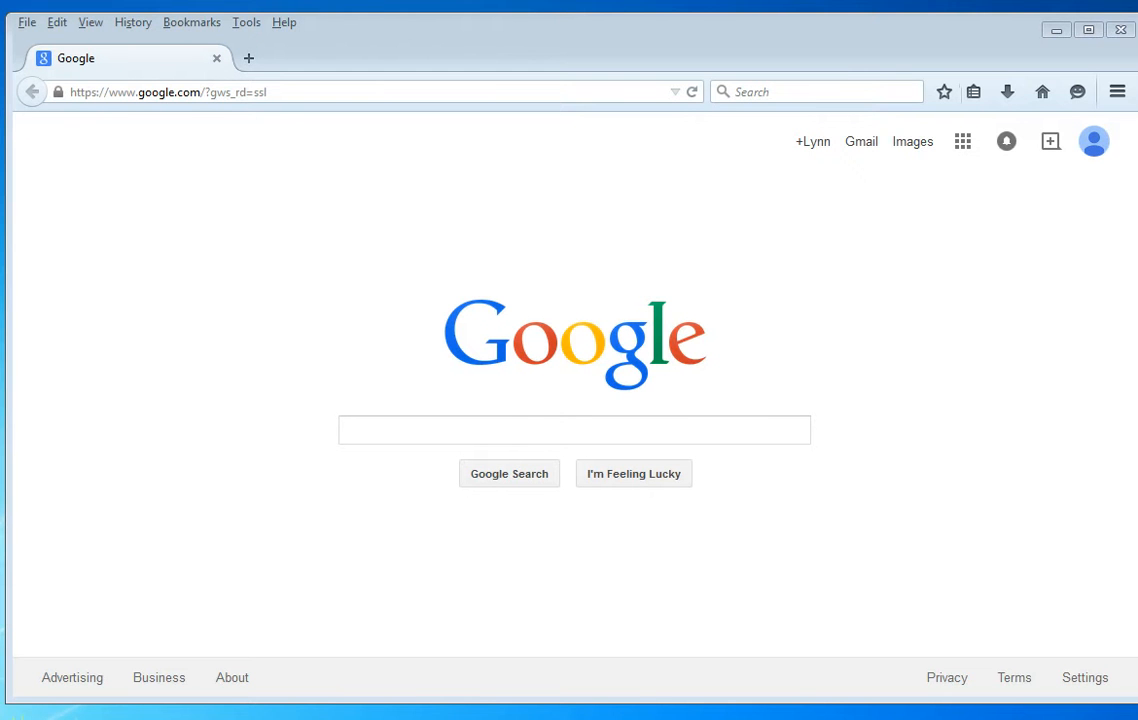
pyautogui.click(281, 92)
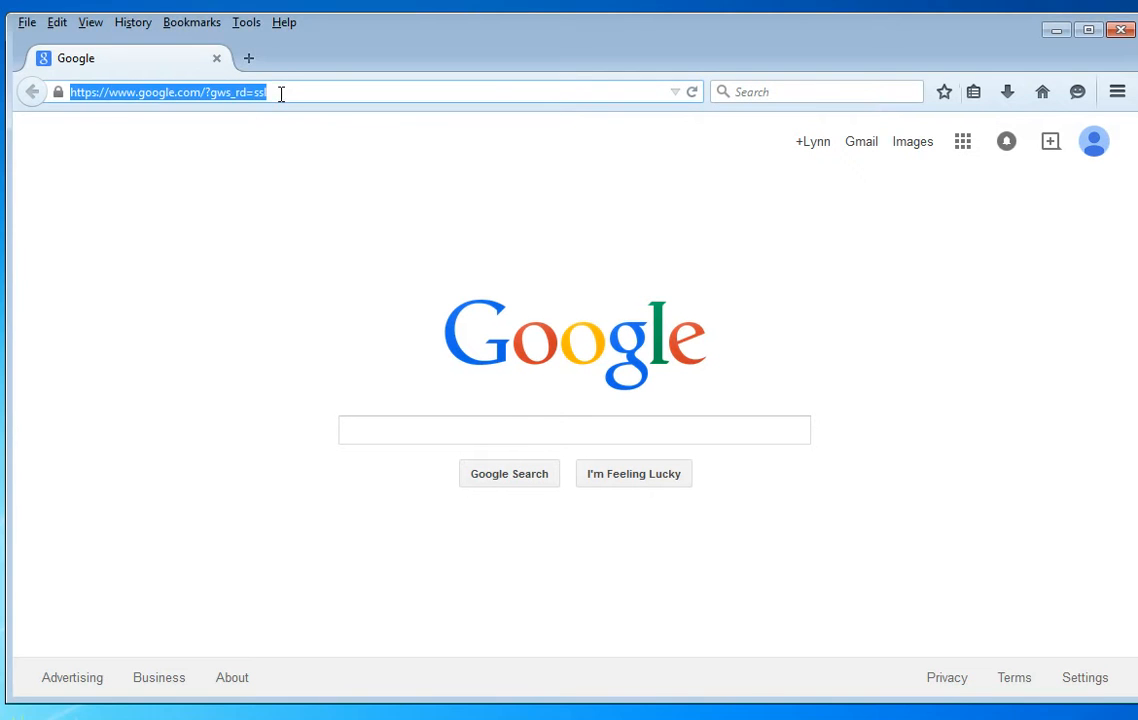
pyautogui.write('https://www.arcgis.com/home/')
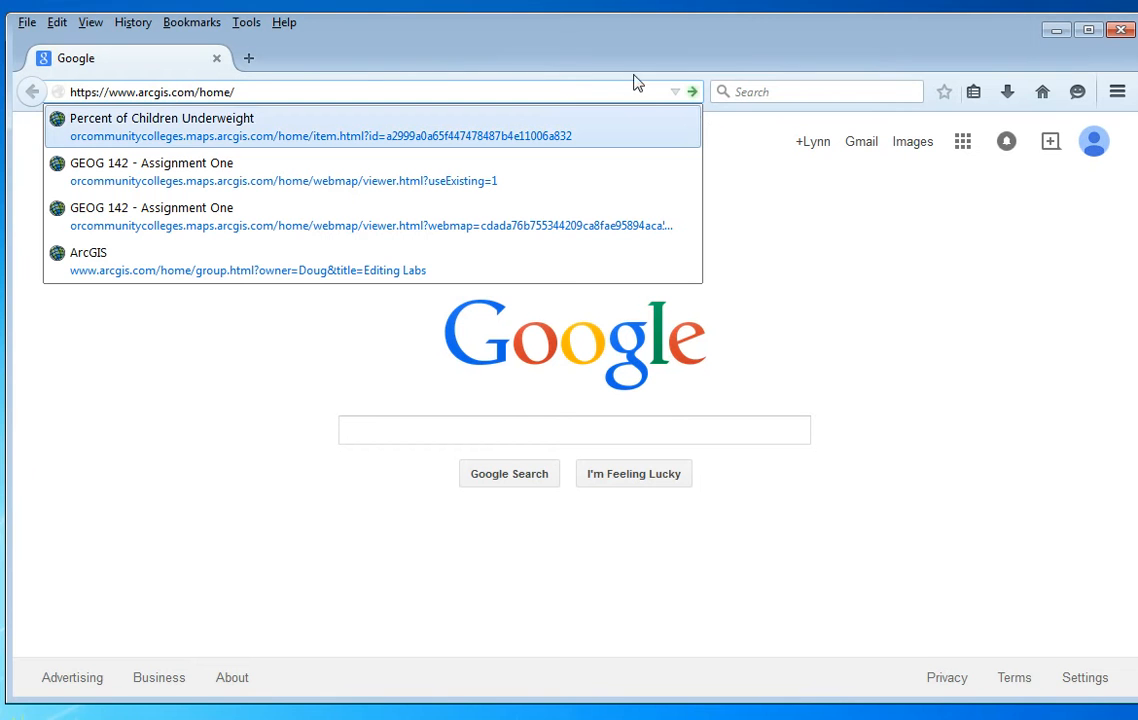
pyautogui.press('Return')
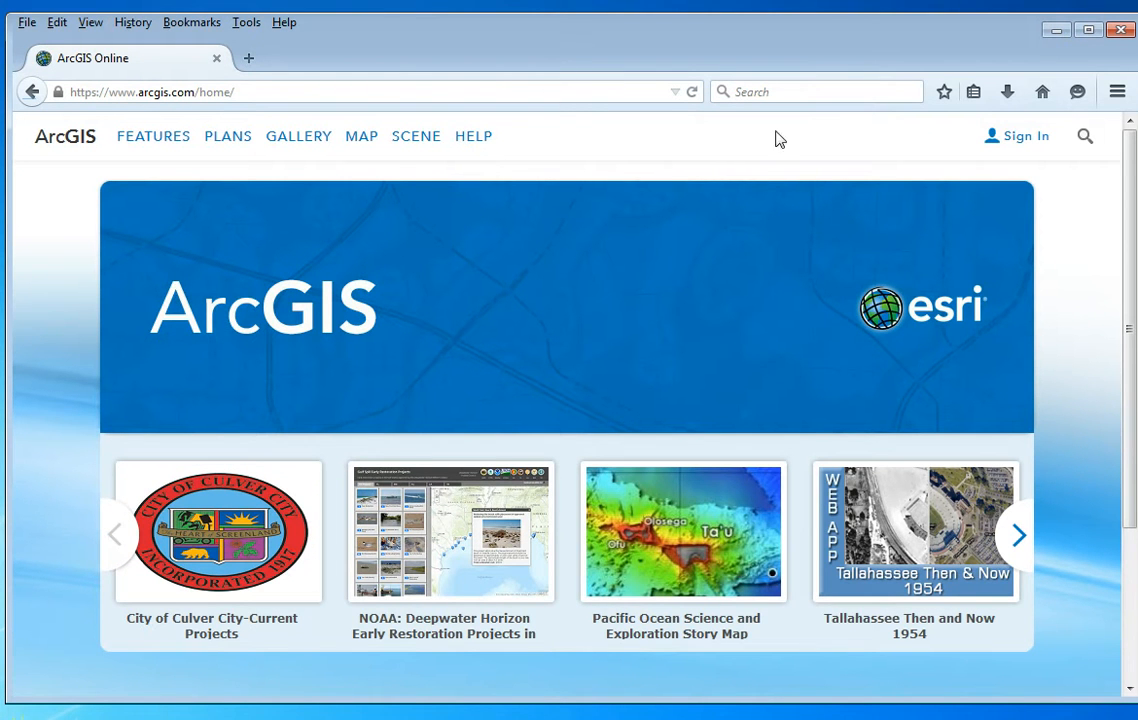
# Step: Open the Create a Public Account form from Sign In and enter a username
pyautogui.click(1022, 143)
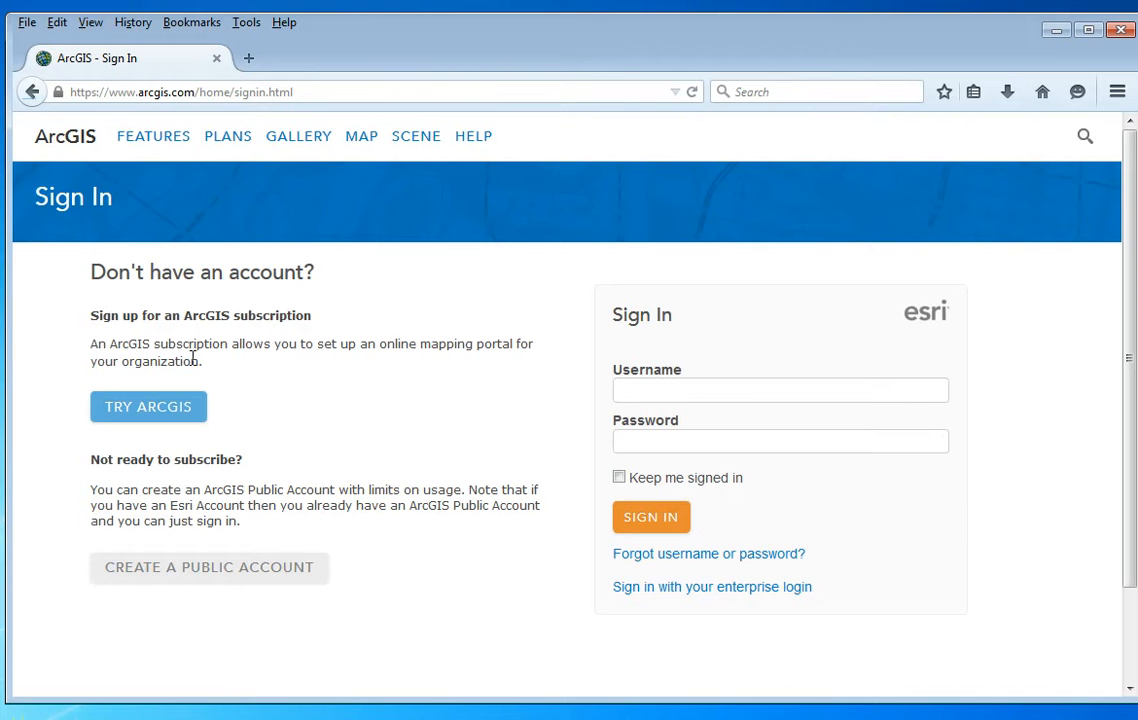
pyautogui.click(216, 578)
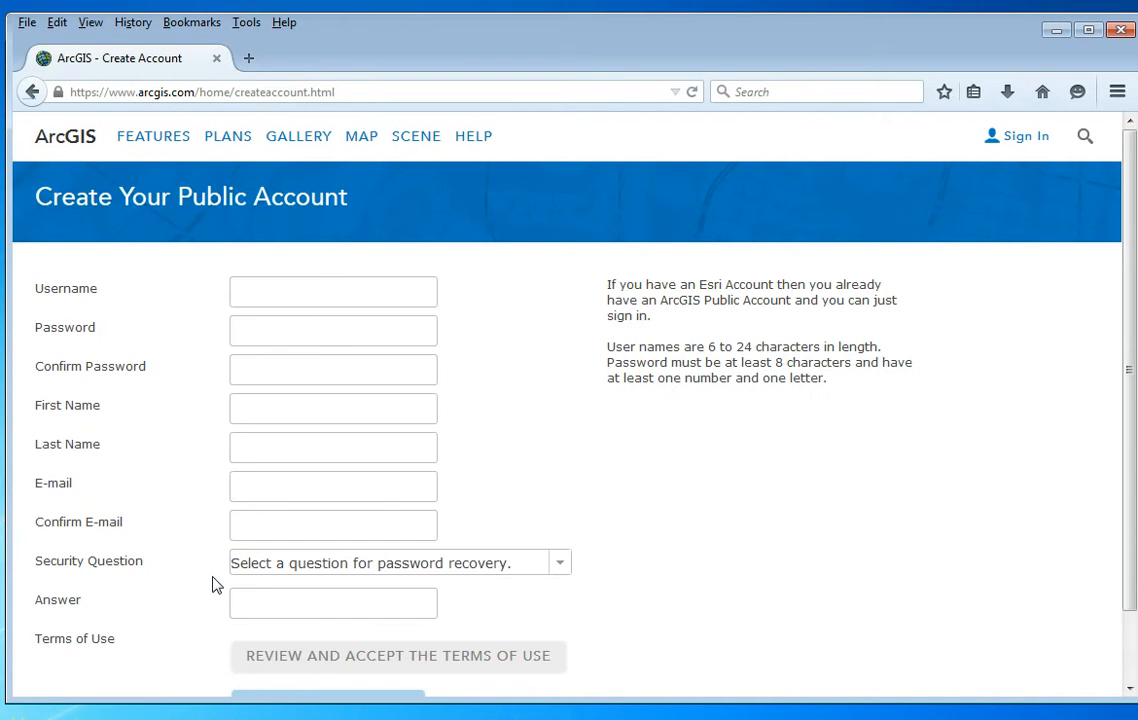
pyautogui.click(305, 290)
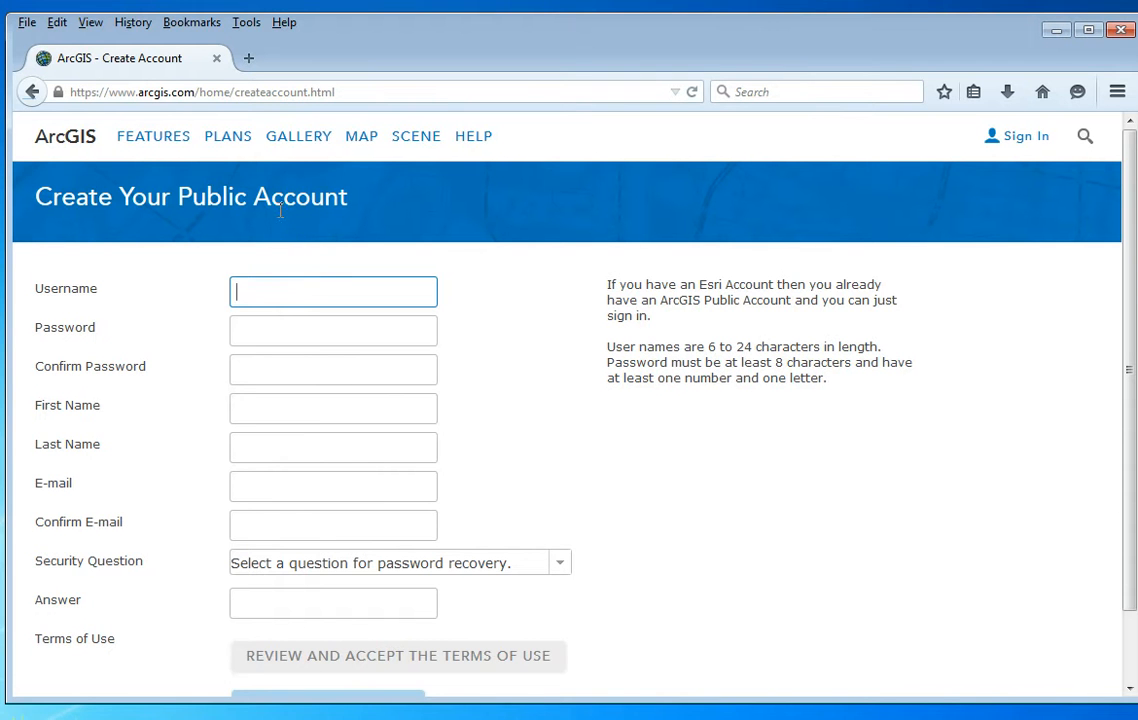
pyautogui.write('songerteacher')
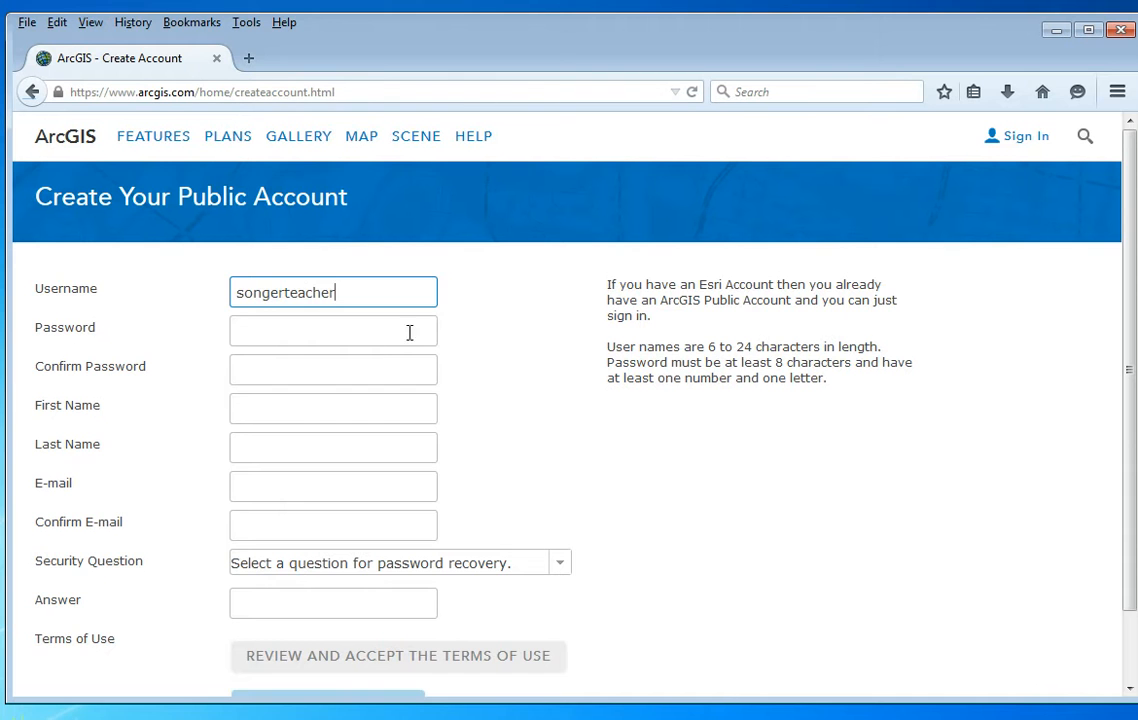
# Step: Enter the account password and start typing its confirmation
pyautogui.click(380, 330)
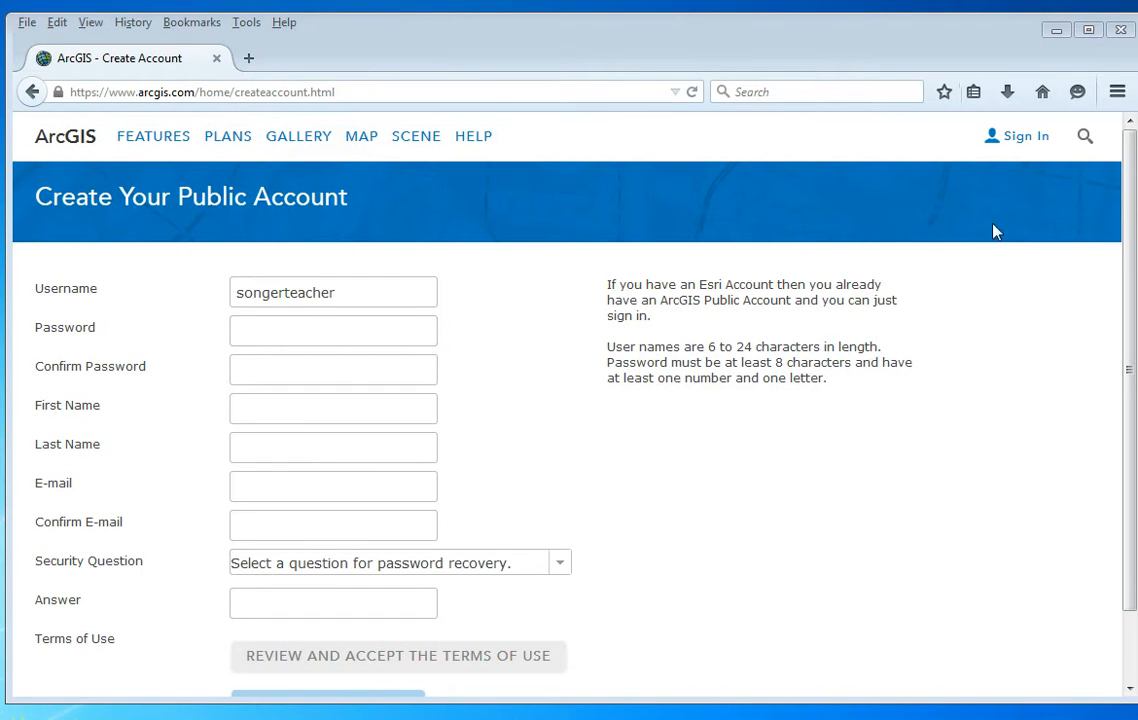
pyautogui.click(328, 326)
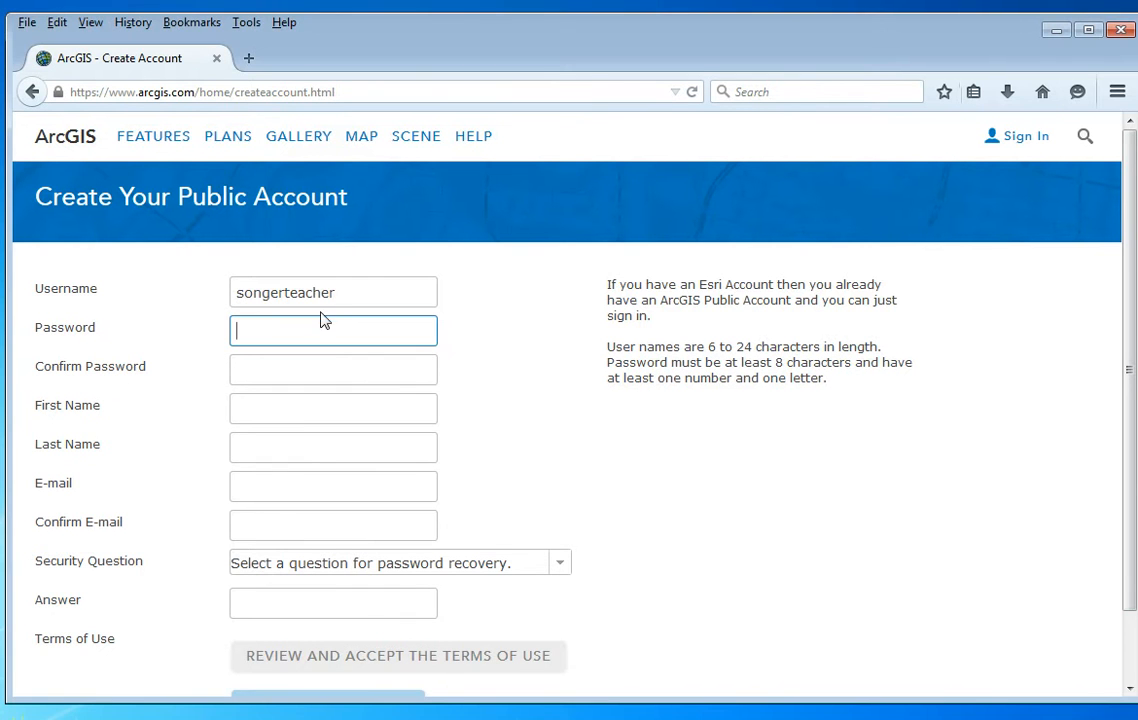
pyautogui.write('••••••••')
pyautogui.click(313, 371)
pyautogui.write('•••••')
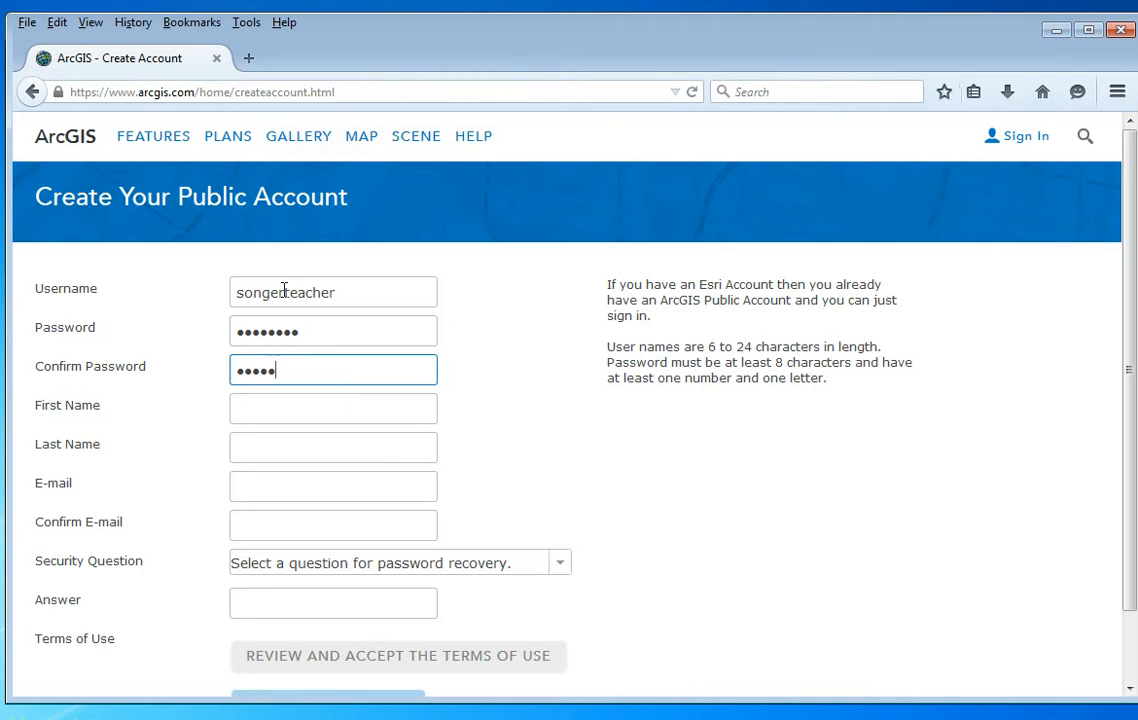
pyautogui.write('•••')
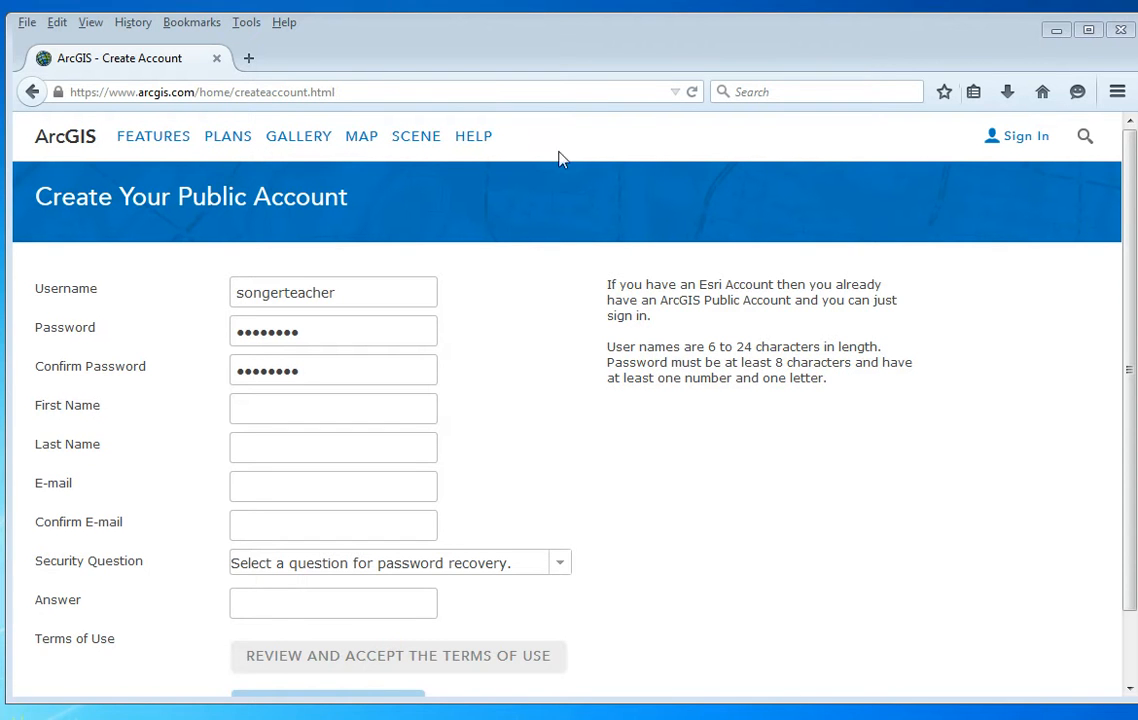
# Step: Fill in the first name, last name and e-mail address fields
pyautogui.click(294, 408)
pyautogui.write('l')
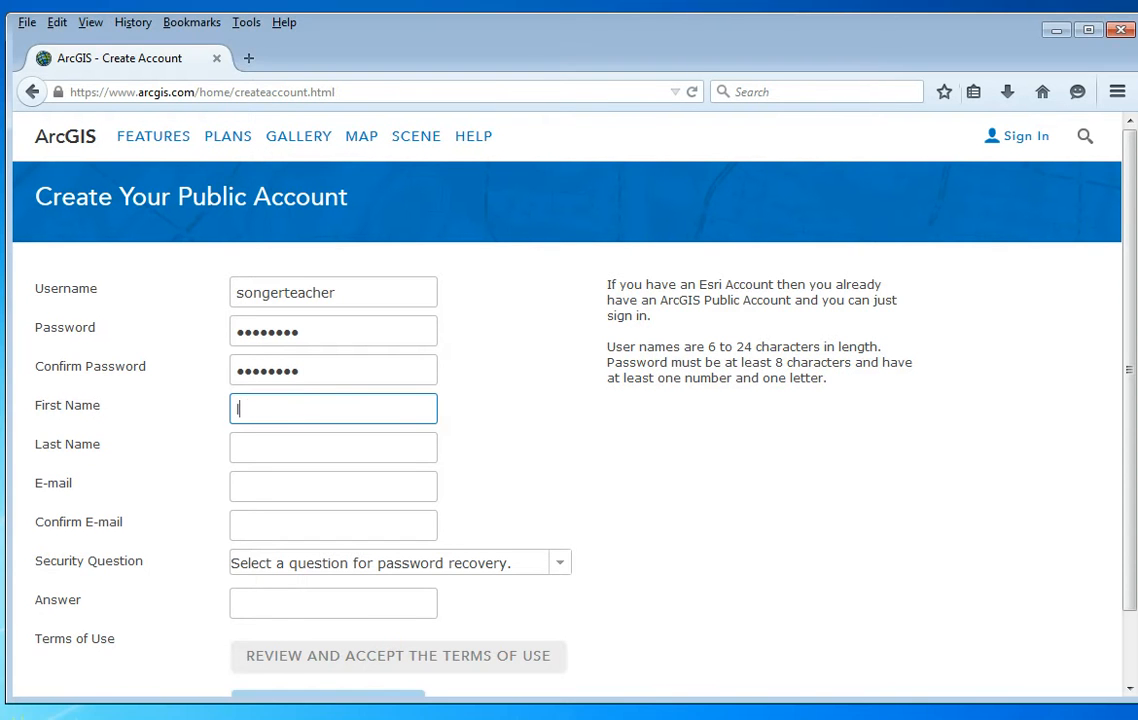
pyautogui.write('ynn')
pyautogui.press('Tab')
pyautogui.write('songer')
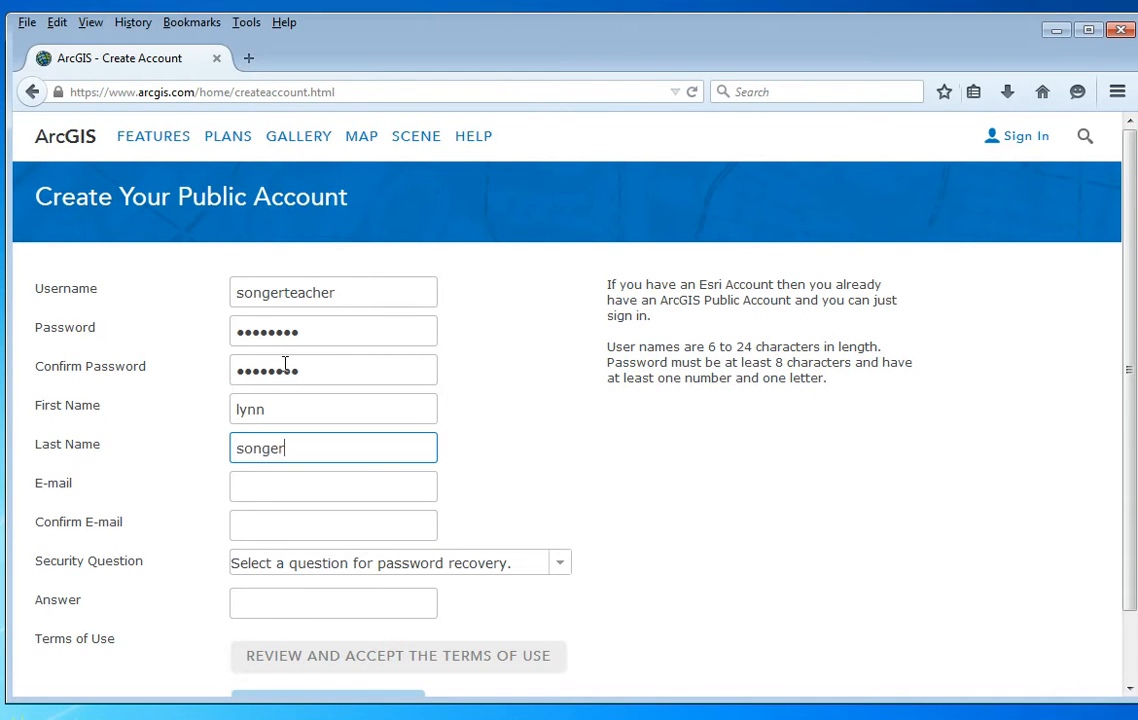
pyautogui.press('Tab')
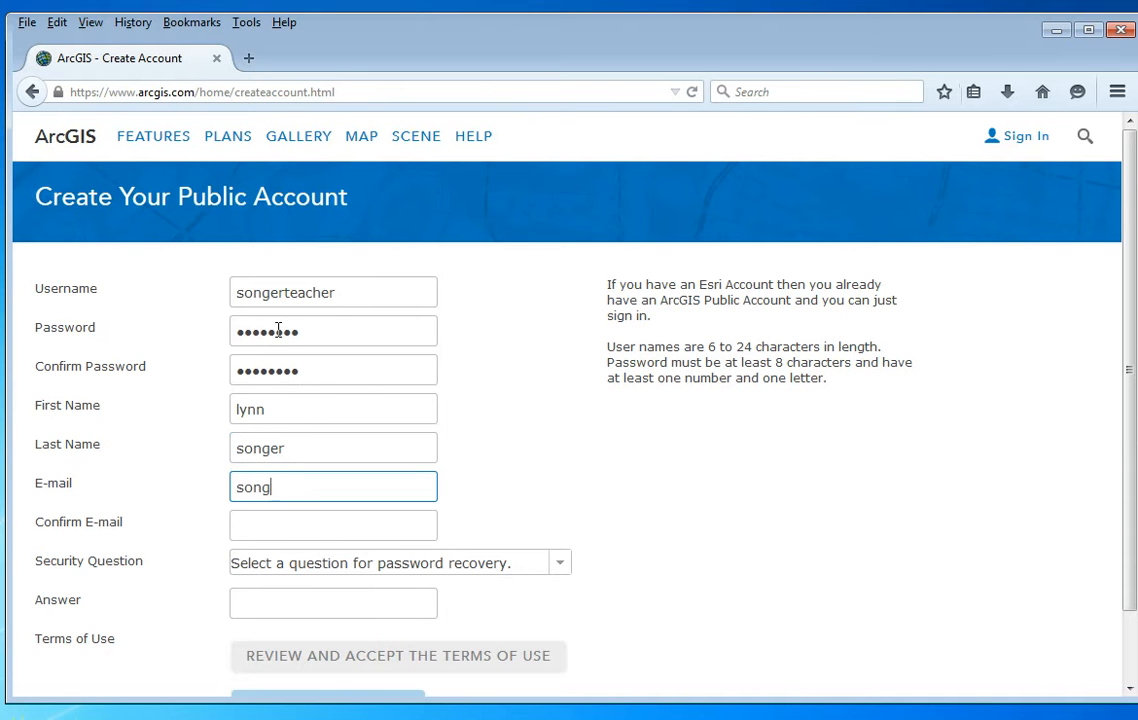
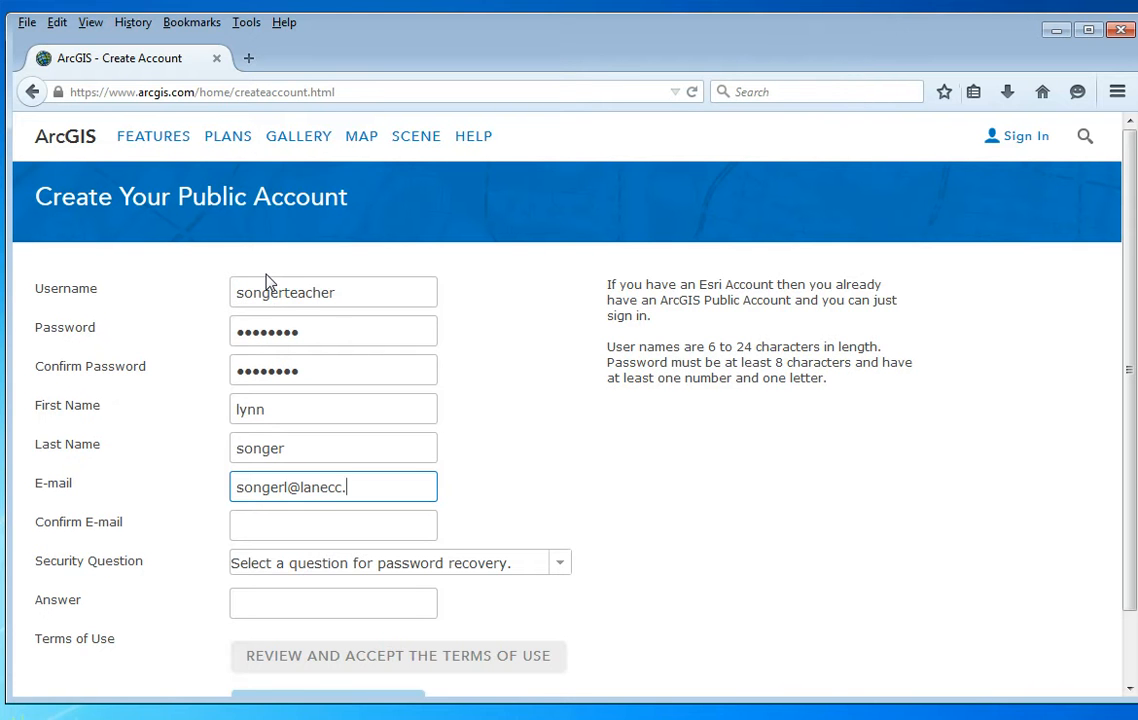
# Step: Confirm the e-mail address and choose the favorite pet security question with its answer
pyautogui.click(274, 519)
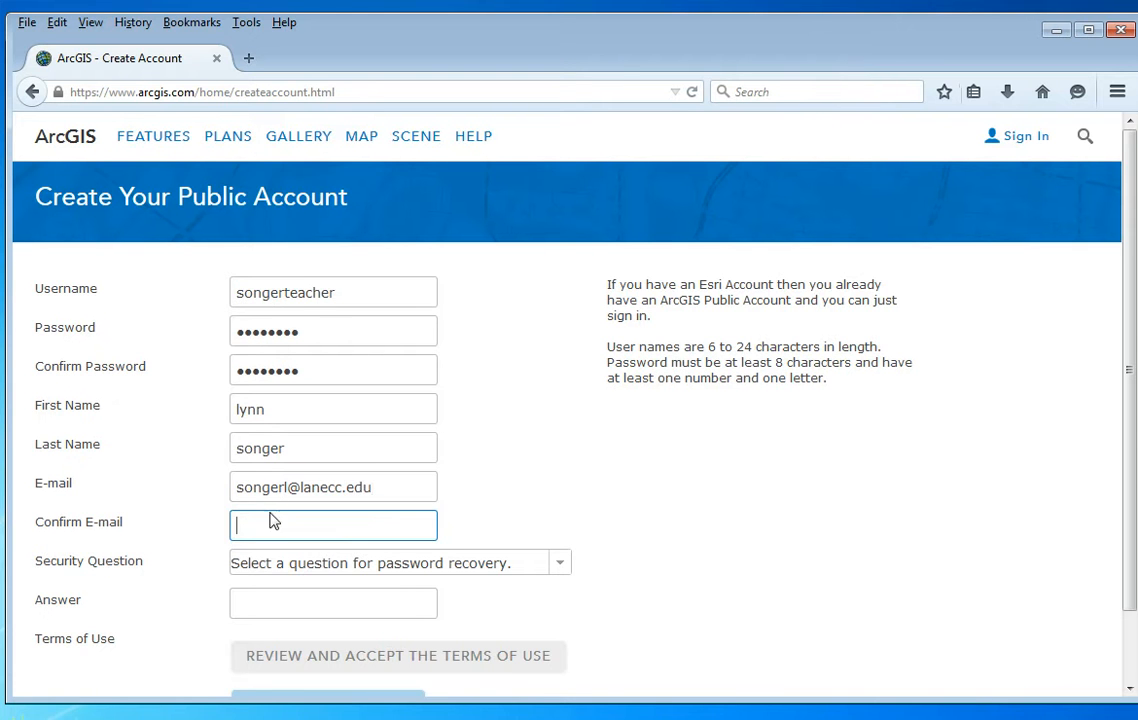
pyautogui.click(556, 566)
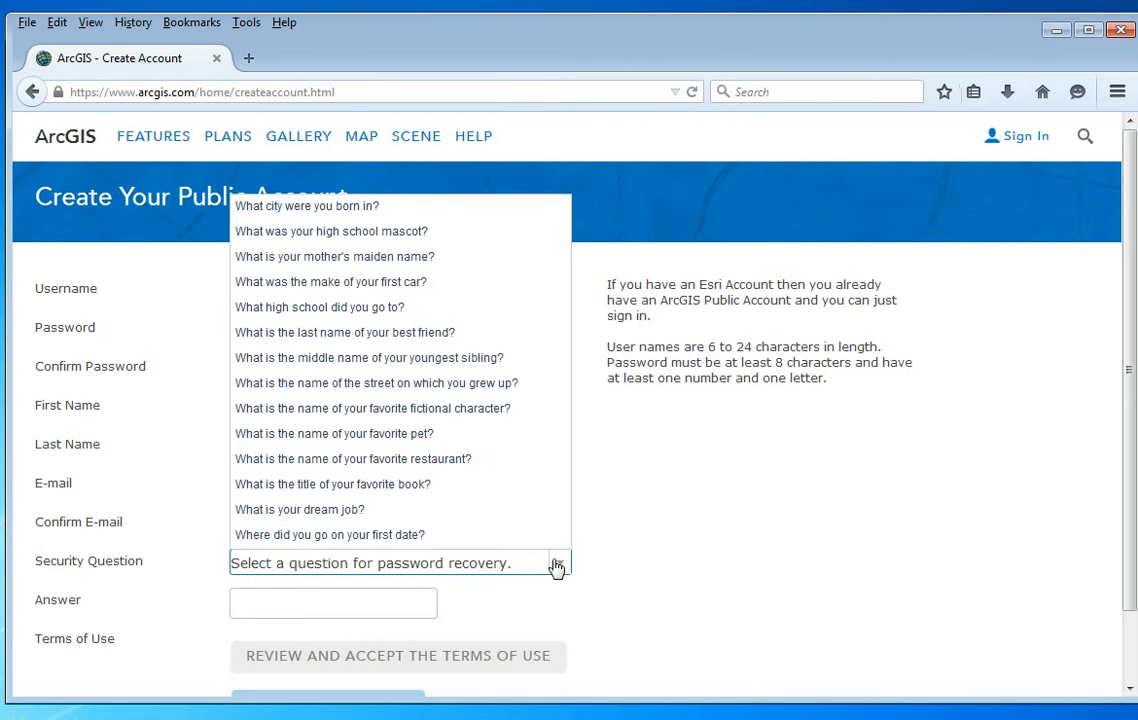
pyautogui.click(381, 434)
pyautogui.click(367, 603)
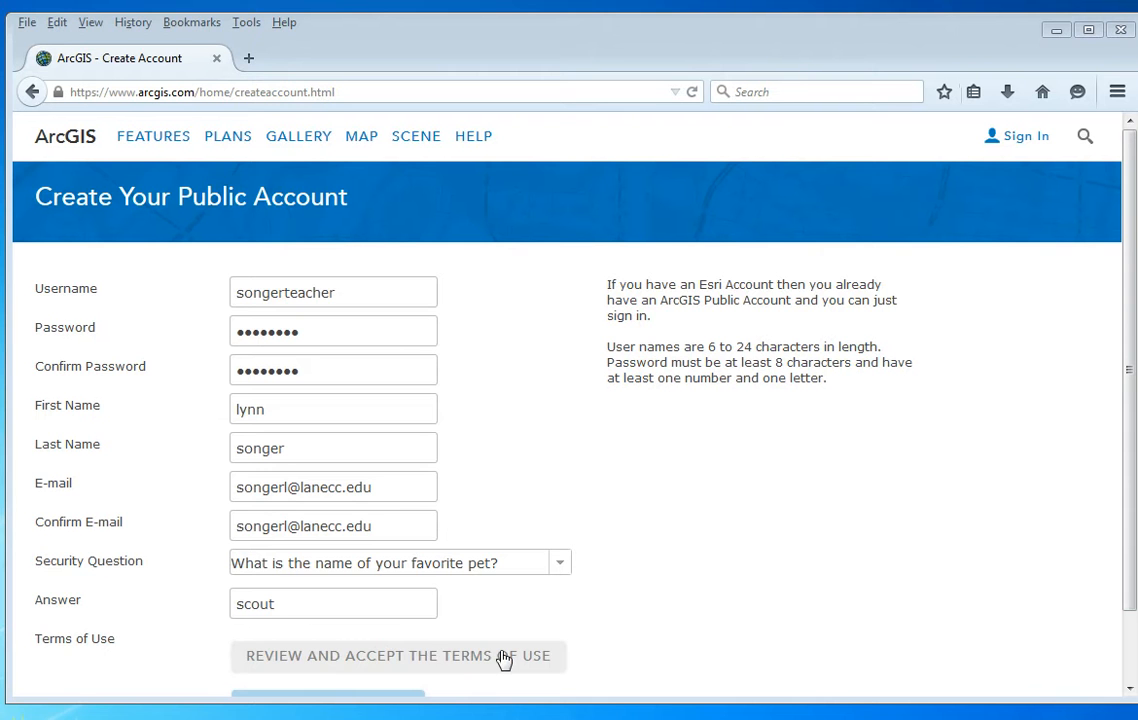
# Step: Accept the Terms of Use and create the account, then review the new profile page
pyautogui.click(423, 665)
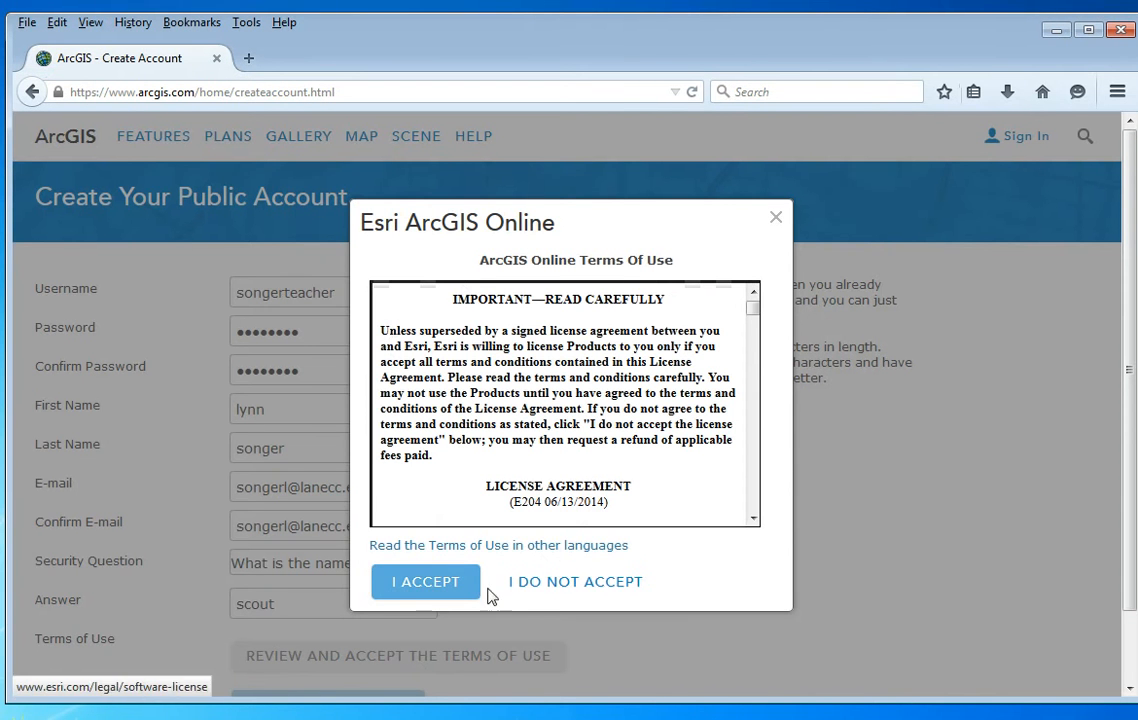
pyautogui.click(421, 586)
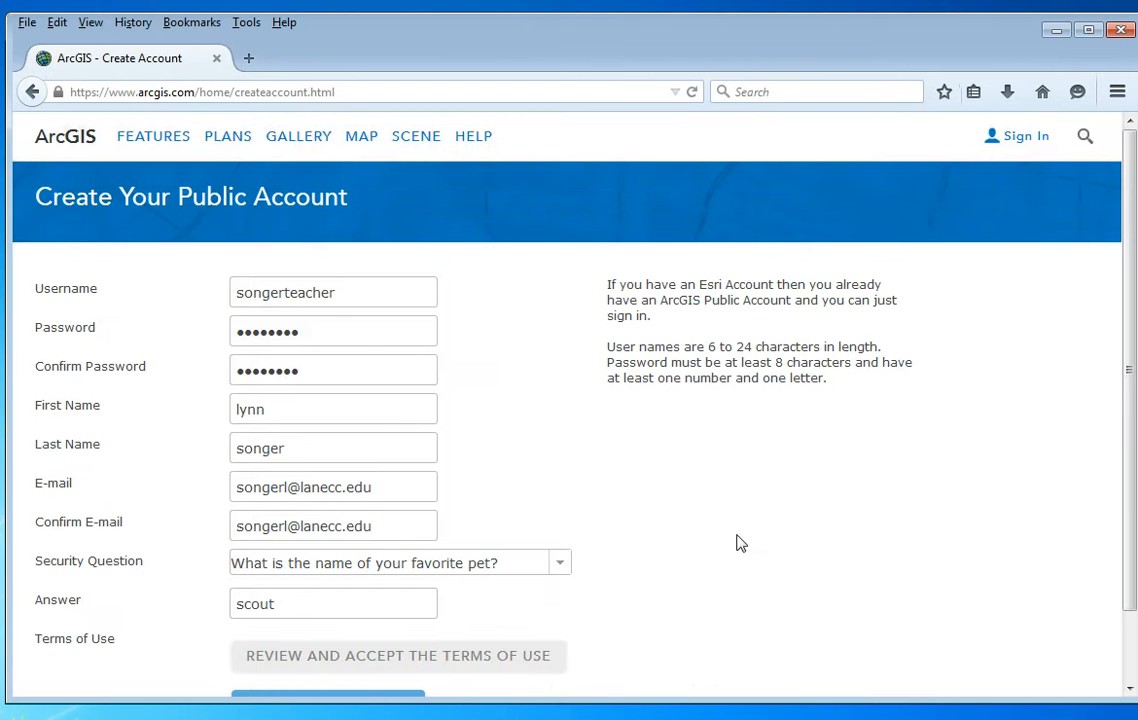
pyautogui.scroll(-1, 742, 543)
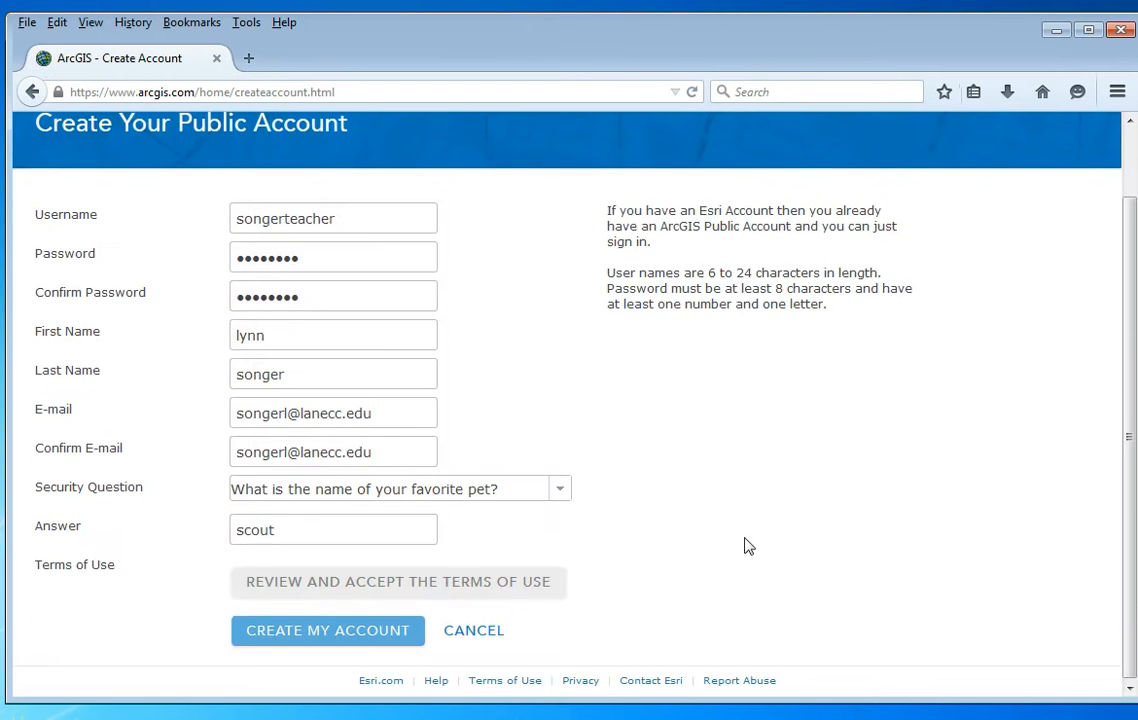
pyautogui.click(309, 633)
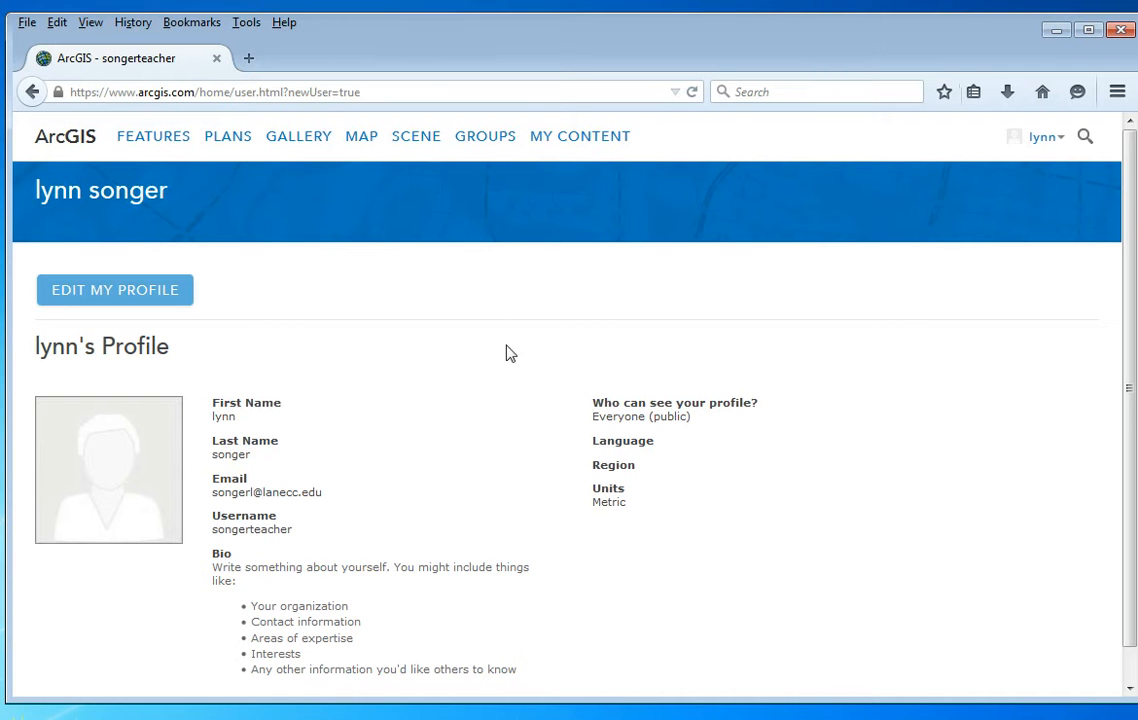
pyautogui.scroll(-1, 597, 361)
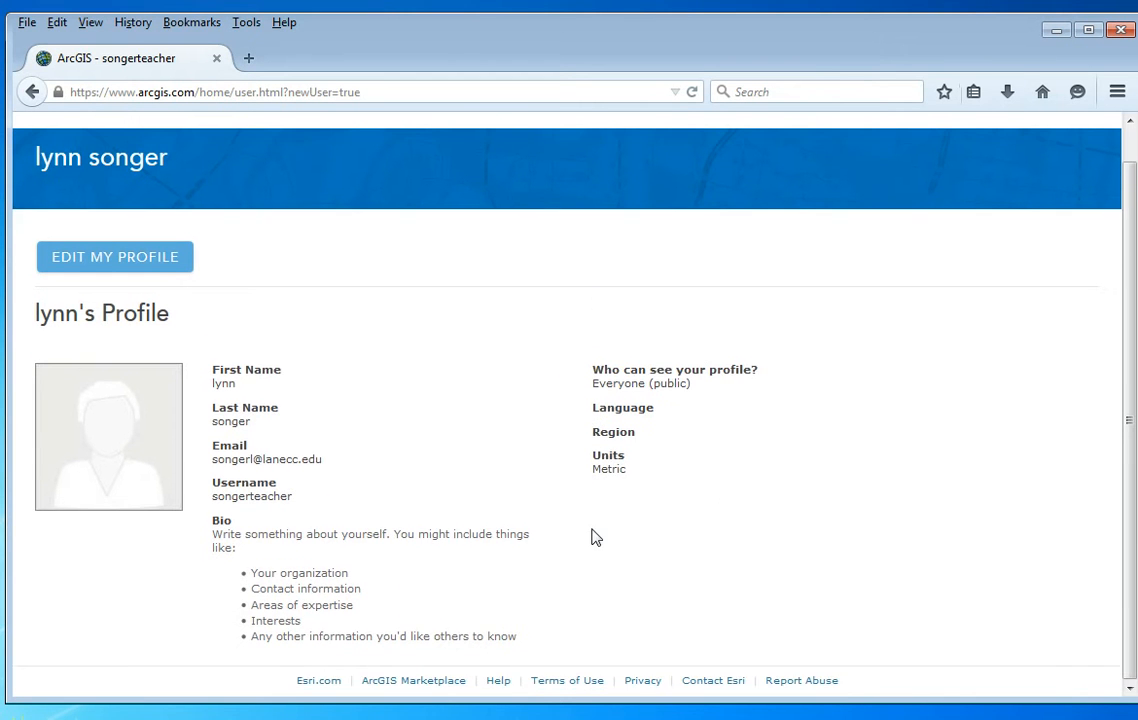
pyautogui.scroll(1, 595, 537)
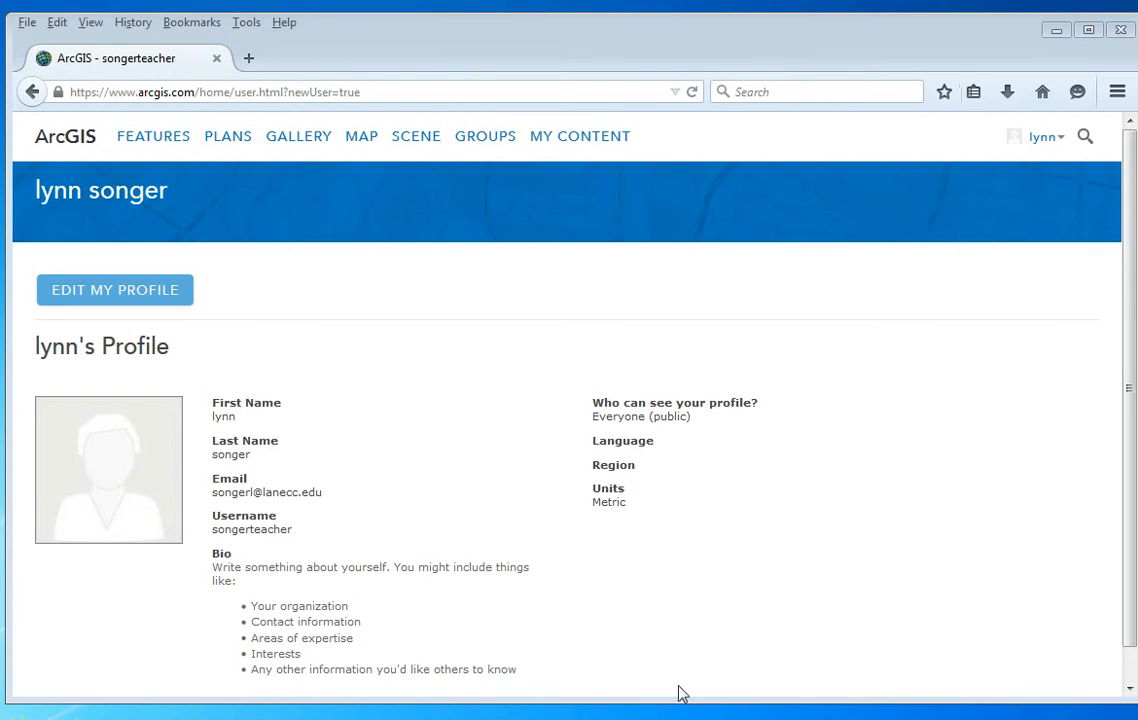
# Step: Bring the PDF guide back up and scroll ahead to Part Two, ArcGIS Online Basics
pyautogui.moveTo(712, 719); pyautogui.dragTo(667, 0)
pyautogui.scroll(-3, 673, 590)
pyautogui.scroll(-14, 670, 572)
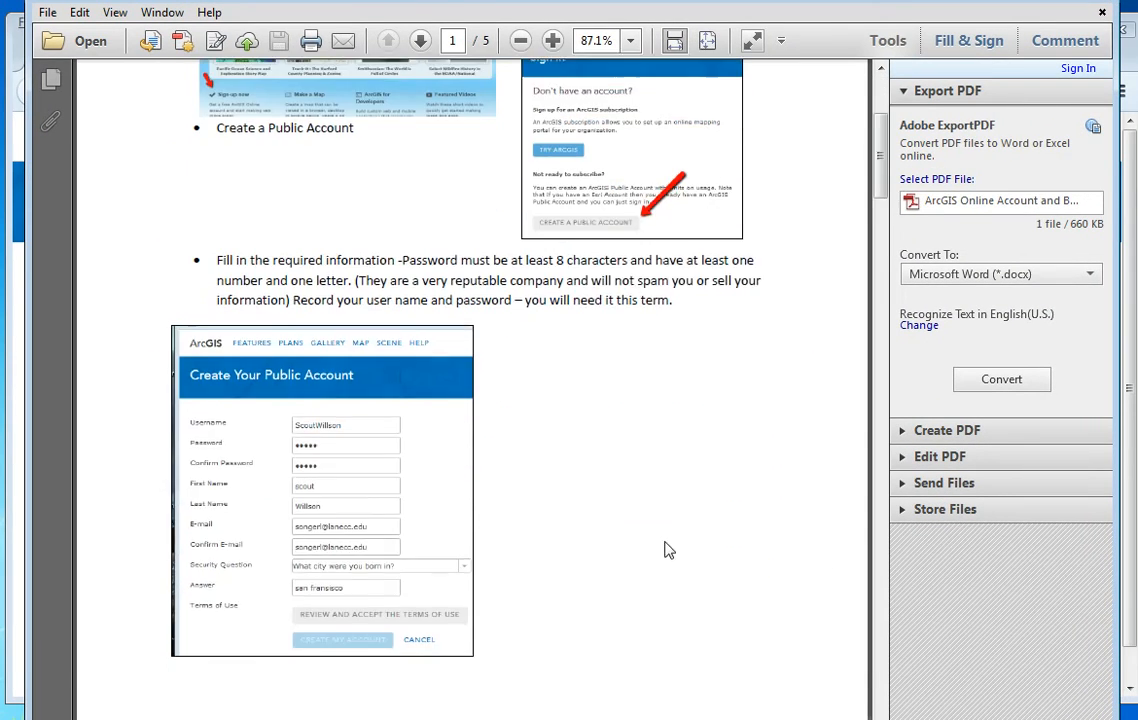
pyautogui.scroll(-6, 652, 527)
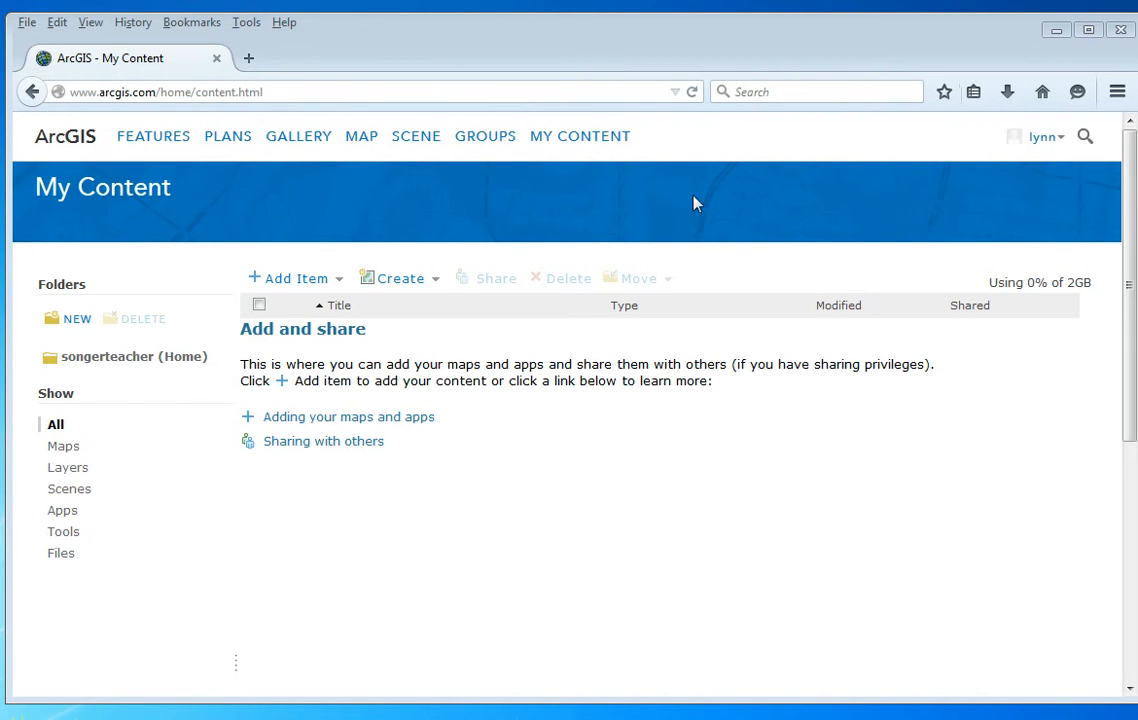
# Step: Start a new web map and type the user's surname followed by 's as its title
pyautogui.click(417, 288)
pyautogui.click(376, 330)
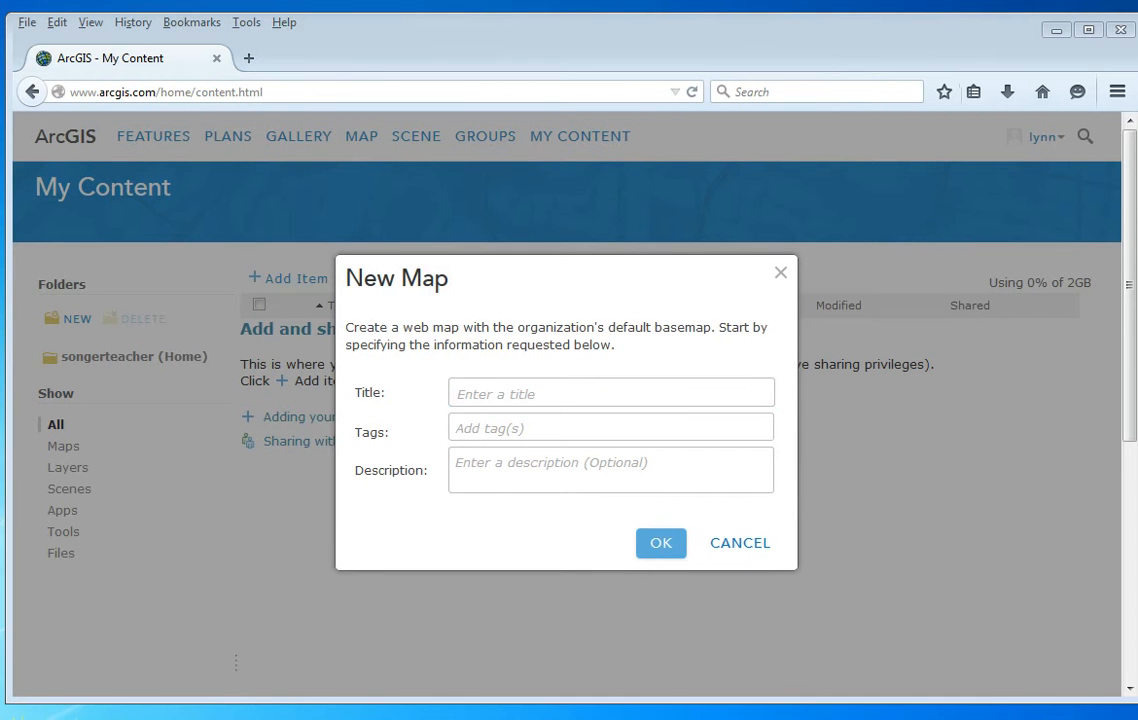
pyautogui.click(559, 394)
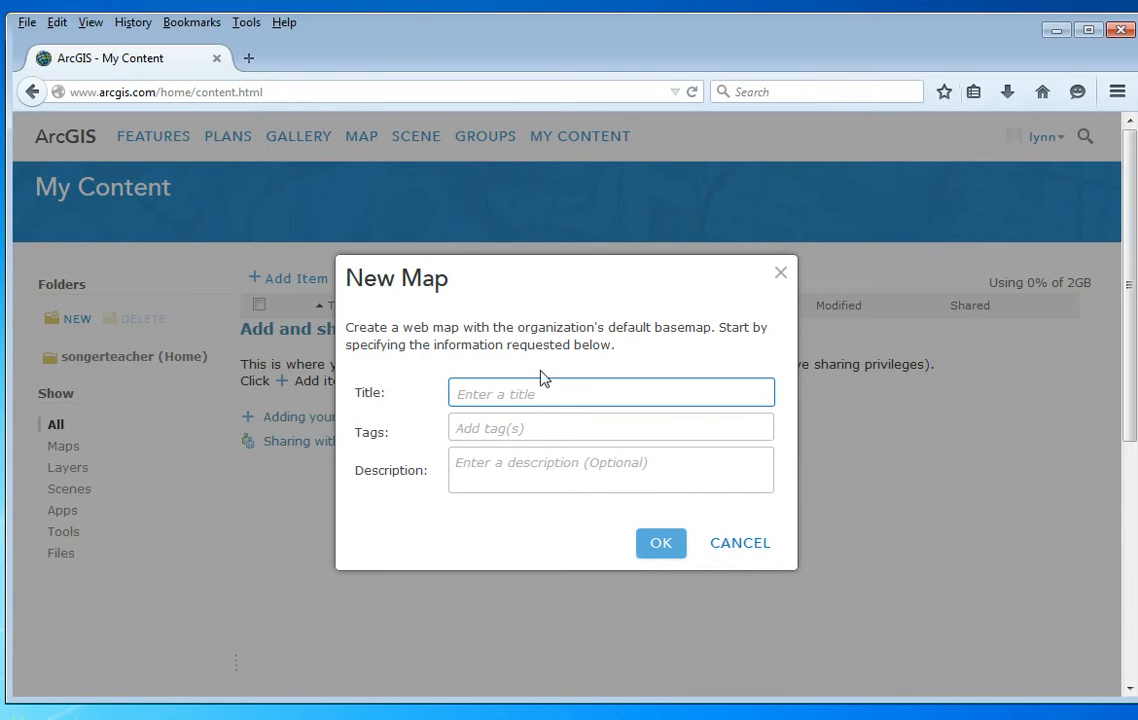
pyautogui.write('songerr')
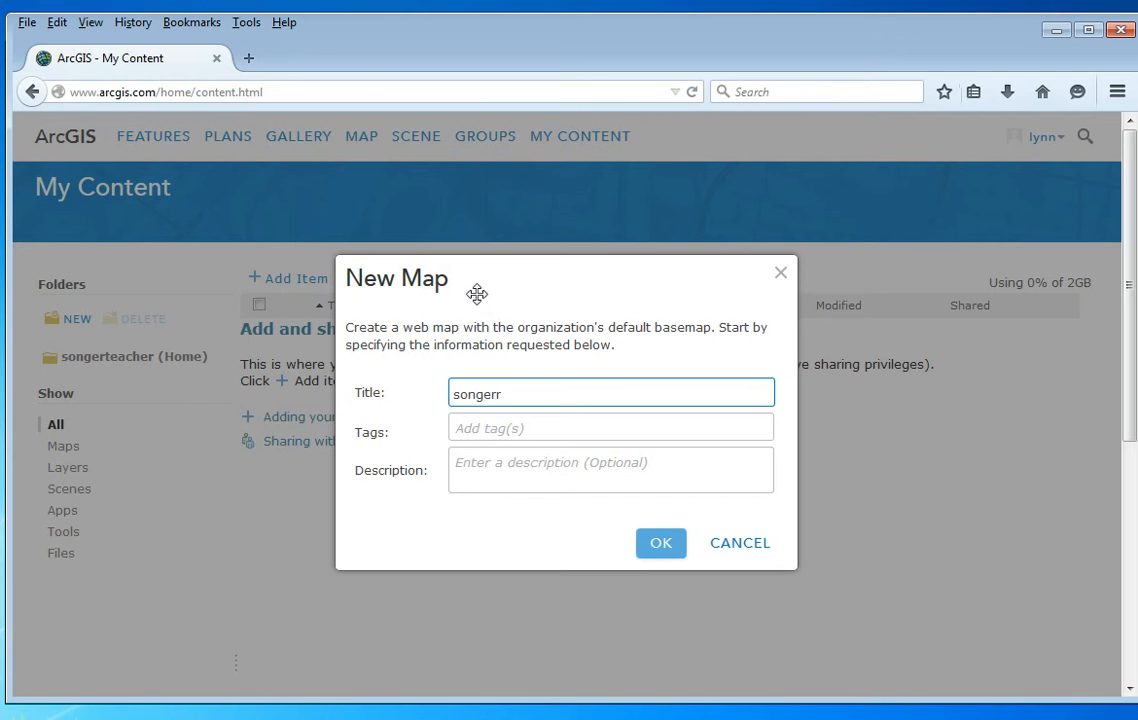
pyautogui.press('BackSpace')
pyautogui.write("\\'s")
pyautogui.press('BackSpace')
pyautogui.write("'s Fist Map")
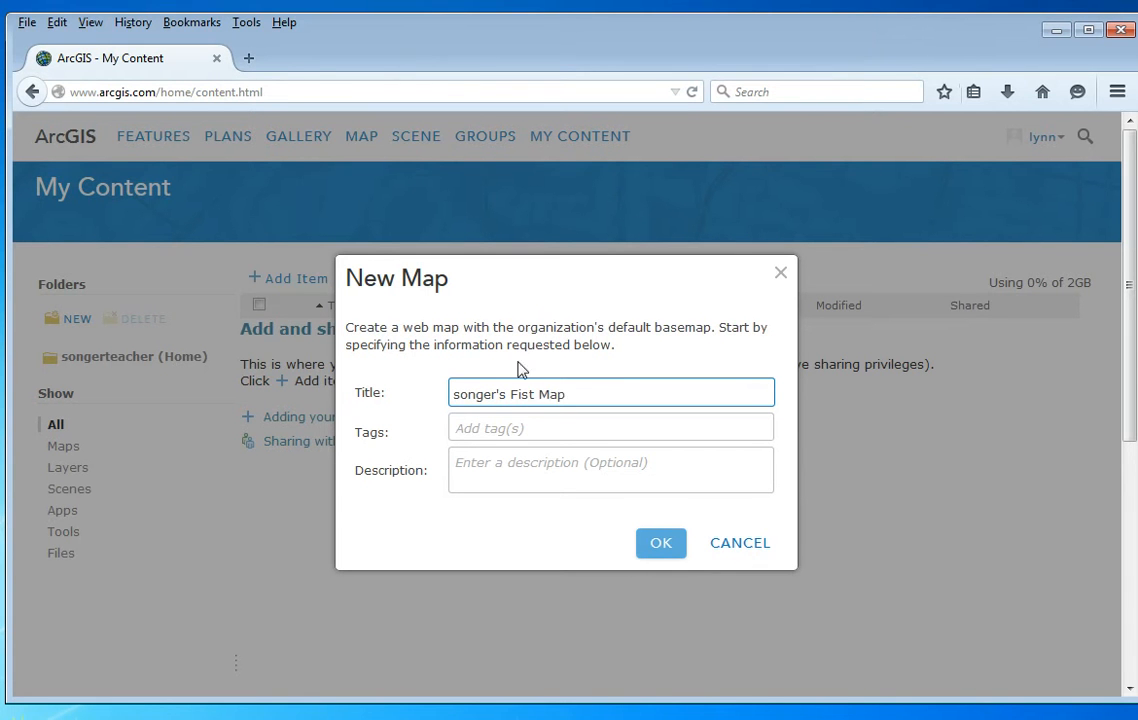
# Step: Tag the map Practice, describe it as 'Practice Map', and create it
pyautogui.click(610, 428)
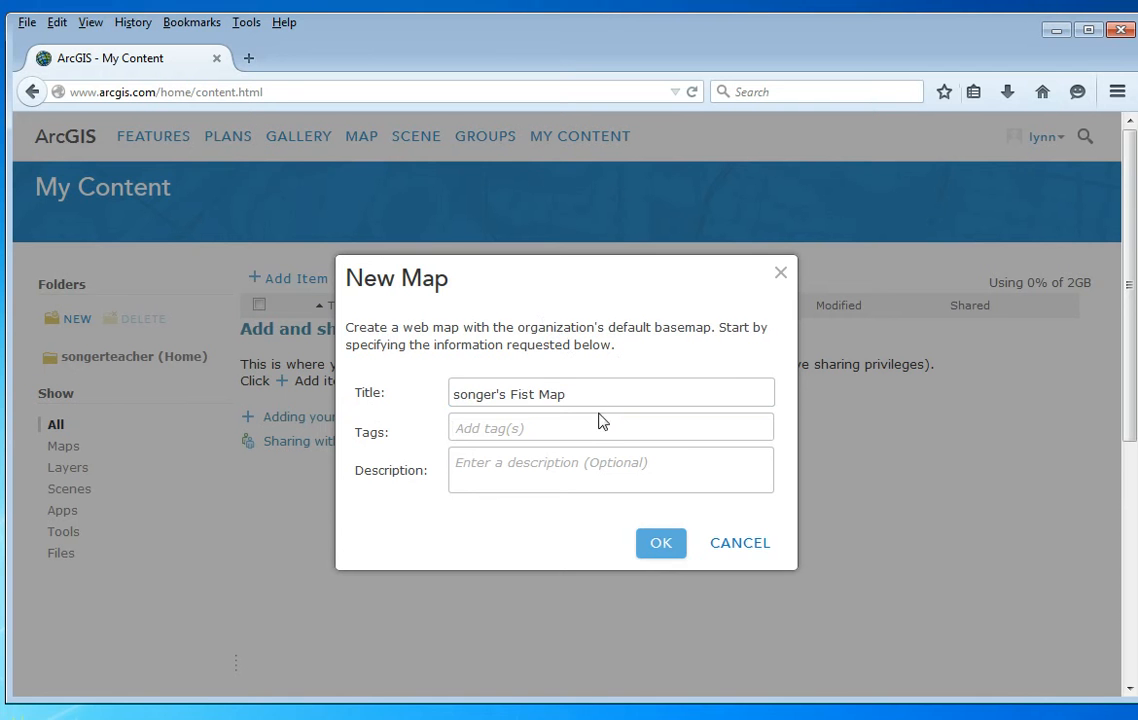
pyautogui.write('Practice')
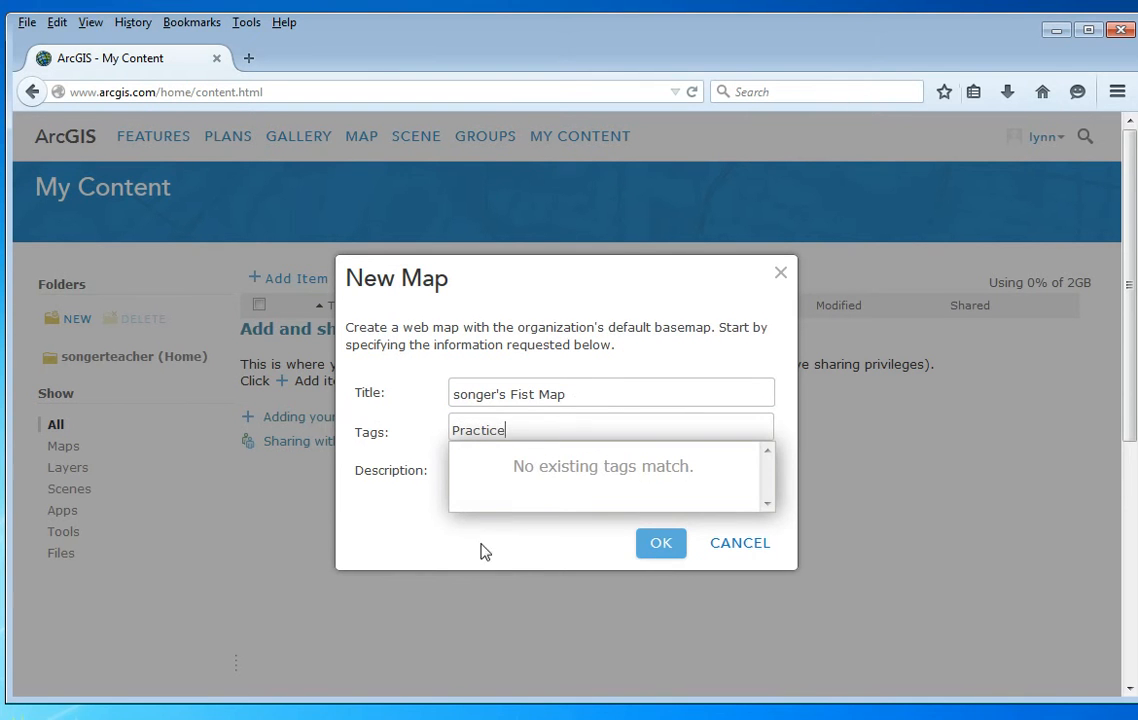
pyautogui.press('Return')
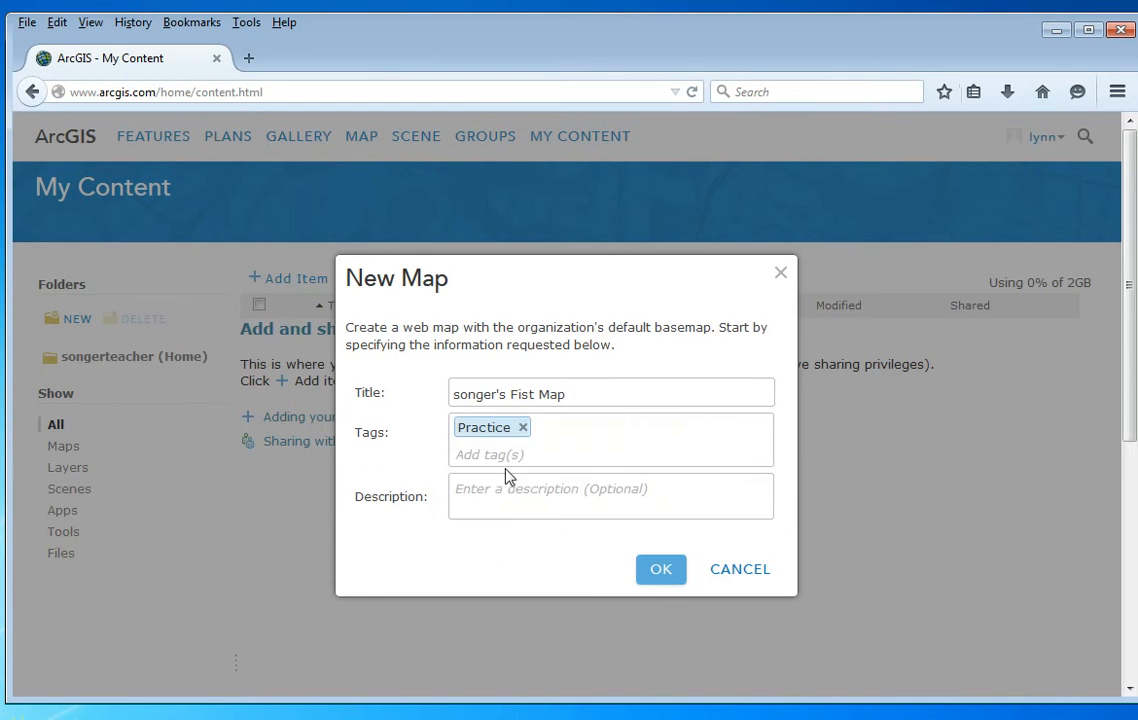
pyautogui.click(511, 494)
pyautogui.write('Practice')
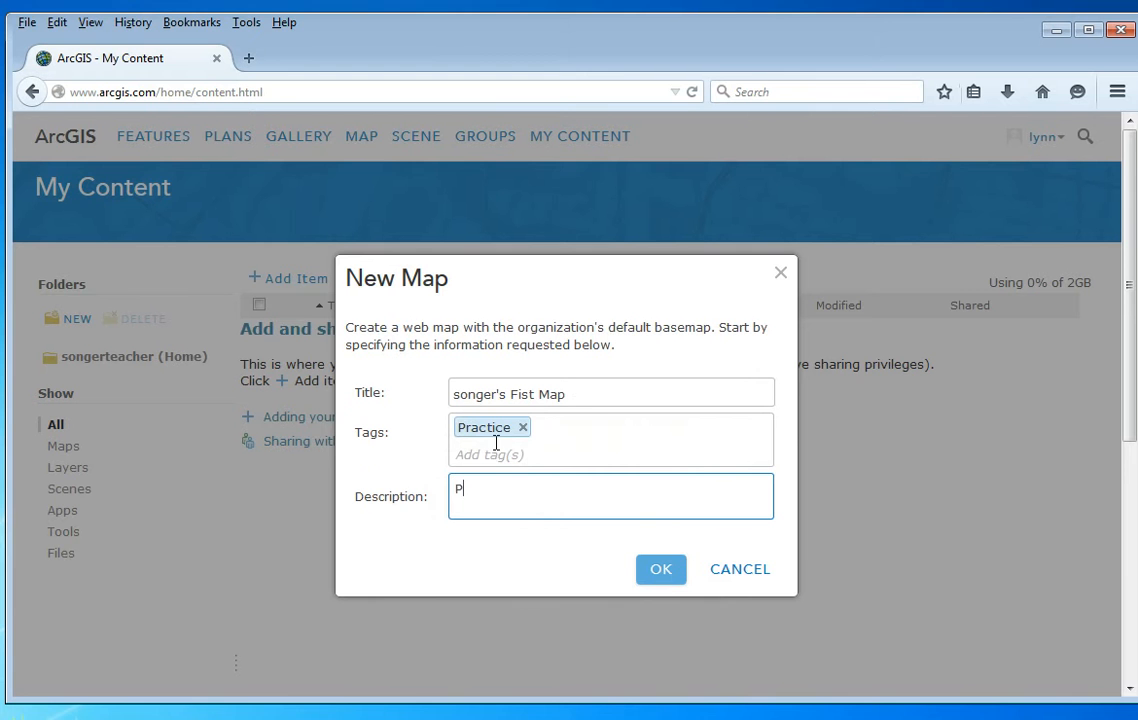
pyautogui.write(' Map')
pyautogui.click(661, 570)
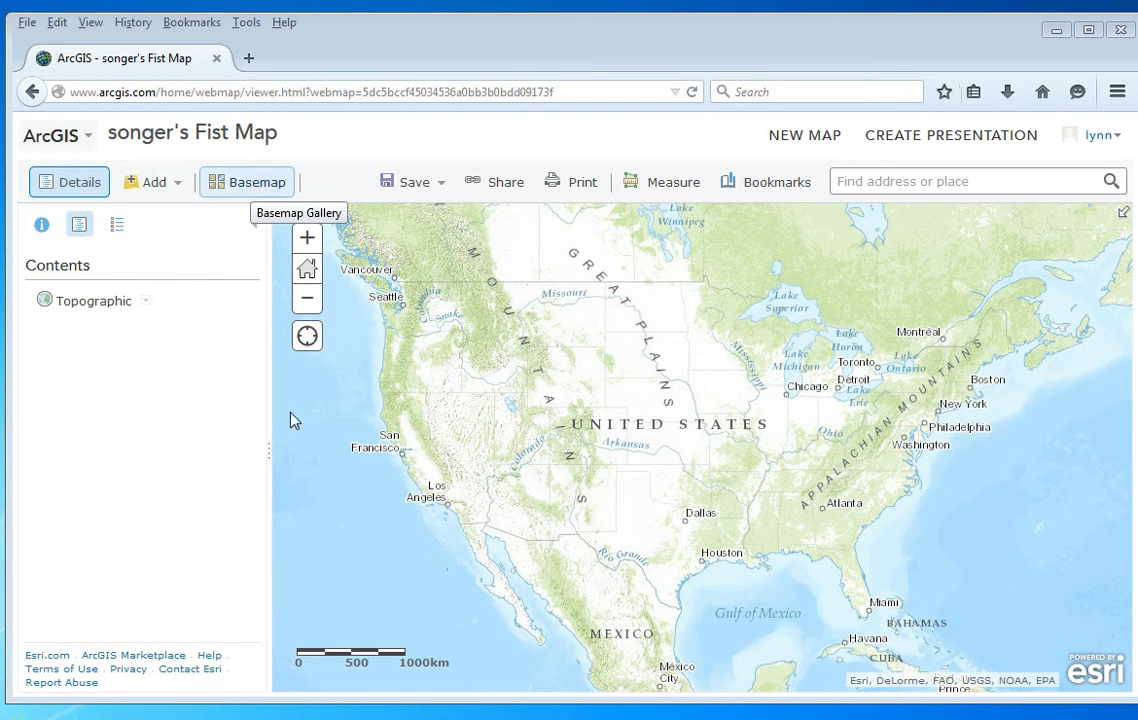
# Step: Switch the basemap from Topographic to Imagery
pyautogui.click(254, 188)
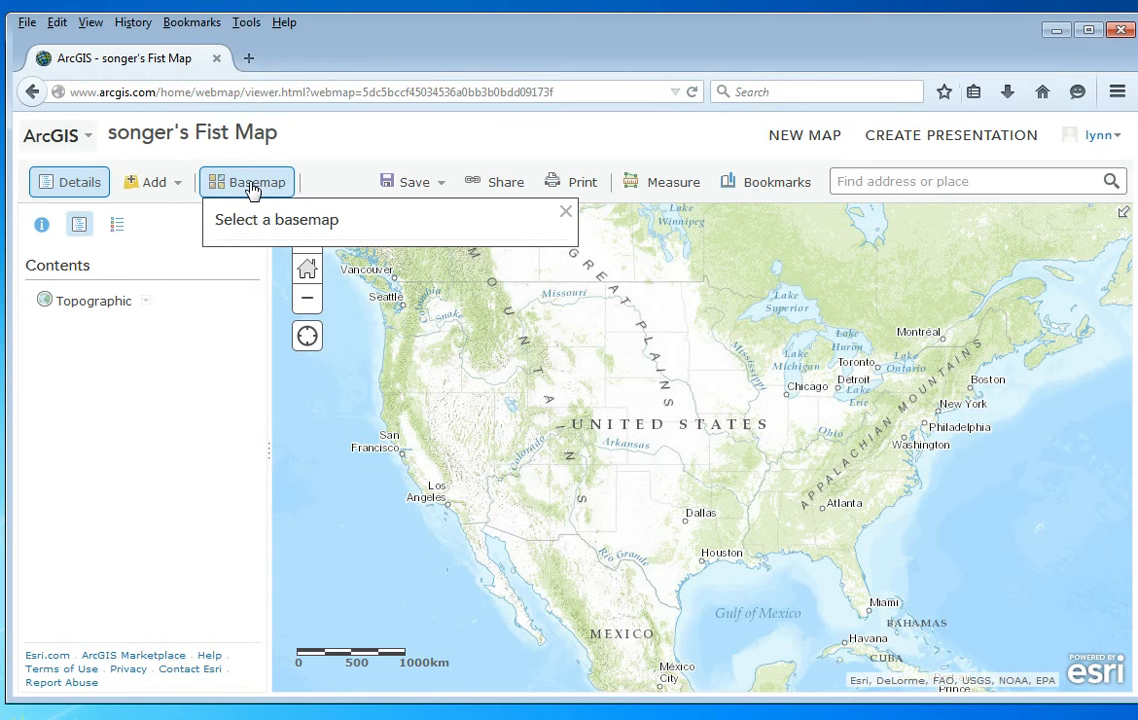
pyautogui.click(218, 282)
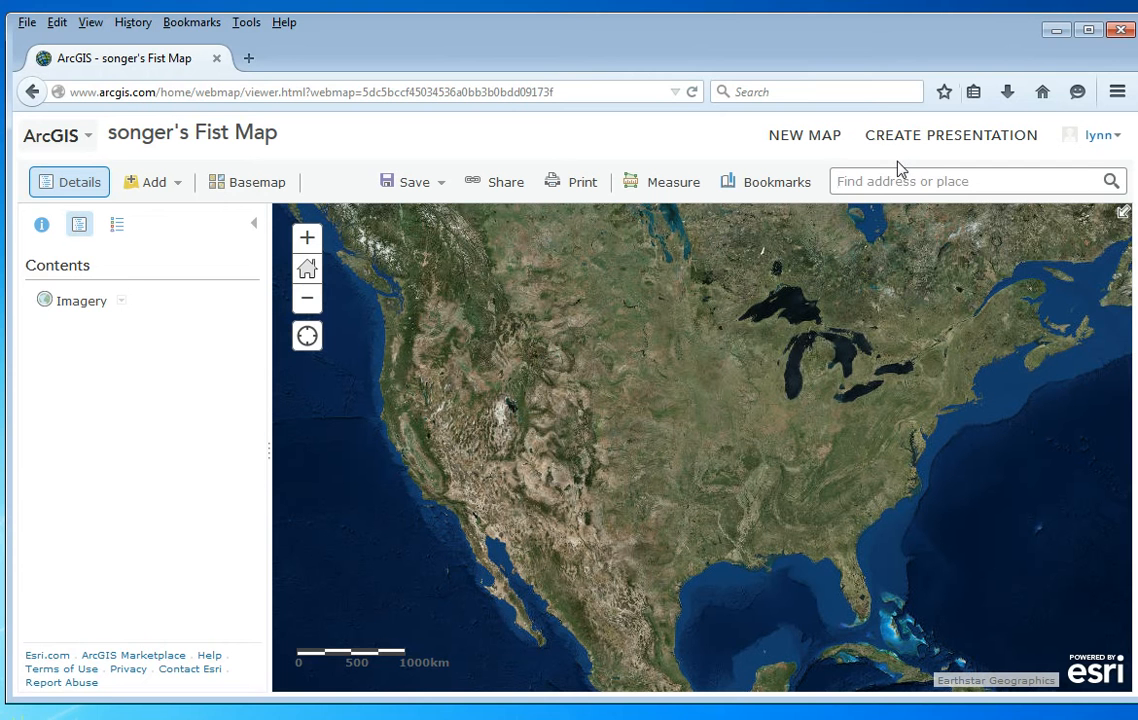
pyautogui.write('Ei')
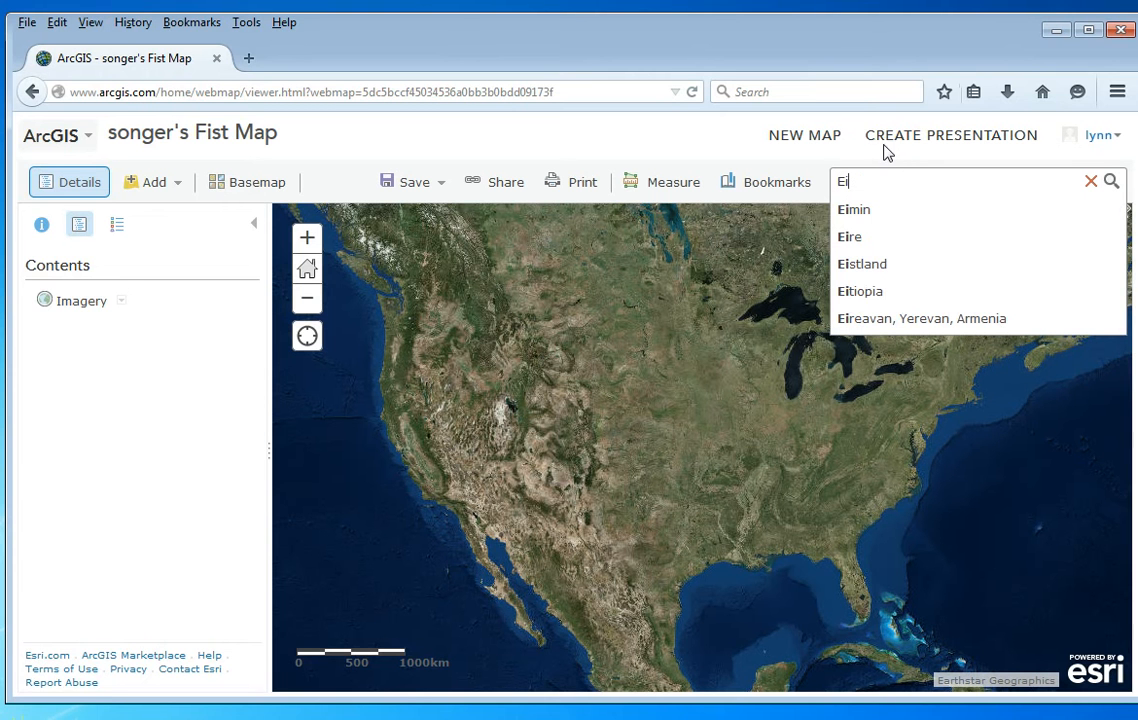
pyautogui.write('ffel')
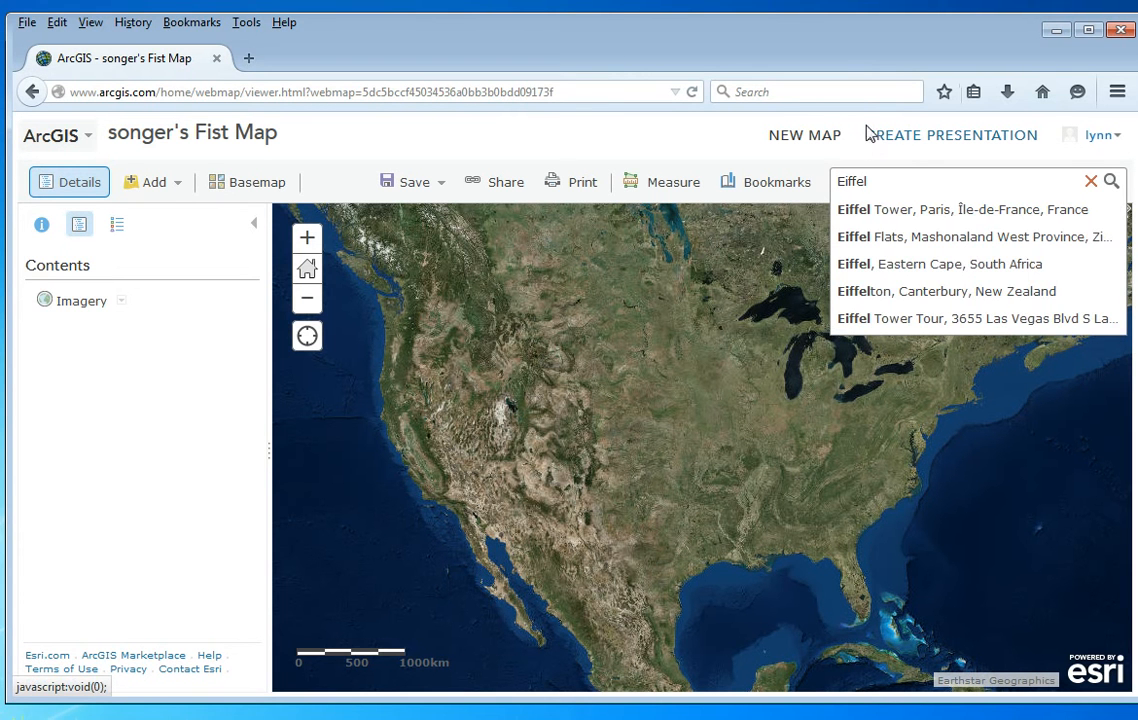
# Step: Go to 'Eiffel Tower, Paris, Île-de-France, France' from the place search suggestions
pyautogui.click(866, 210)
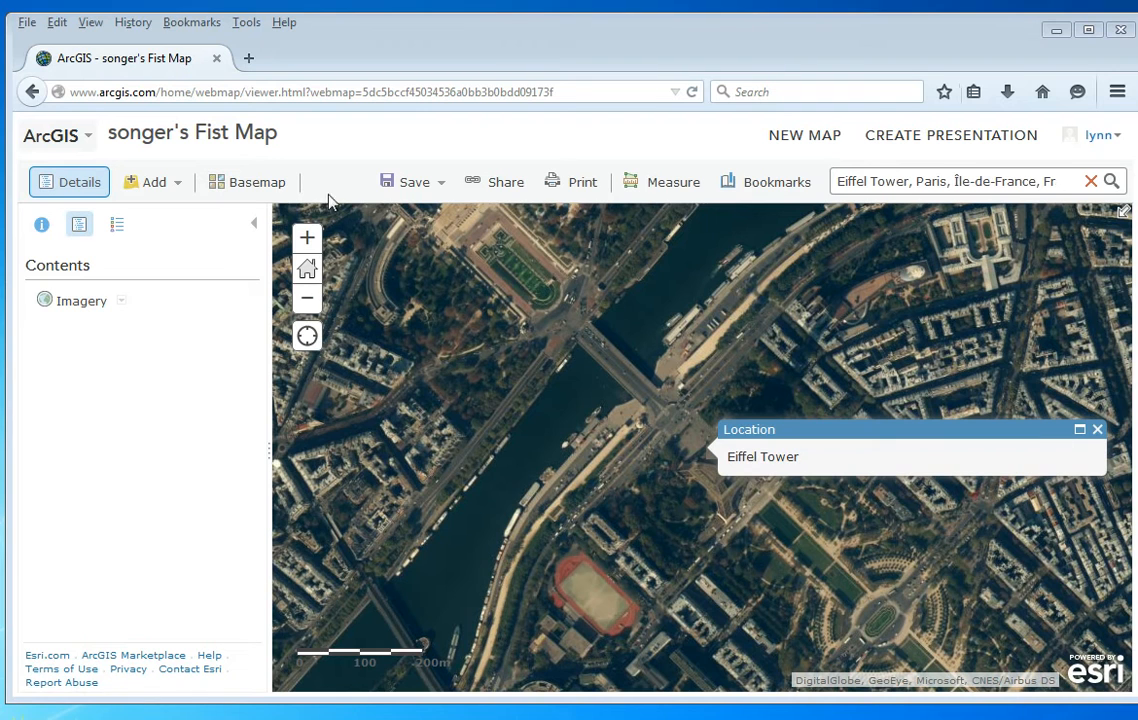
# Step: Pan and zoom in on the satellite imagery around the Eiffel Tower
pyautogui.moveTo(585, 343); pyautogui.dragTo(480, 236)
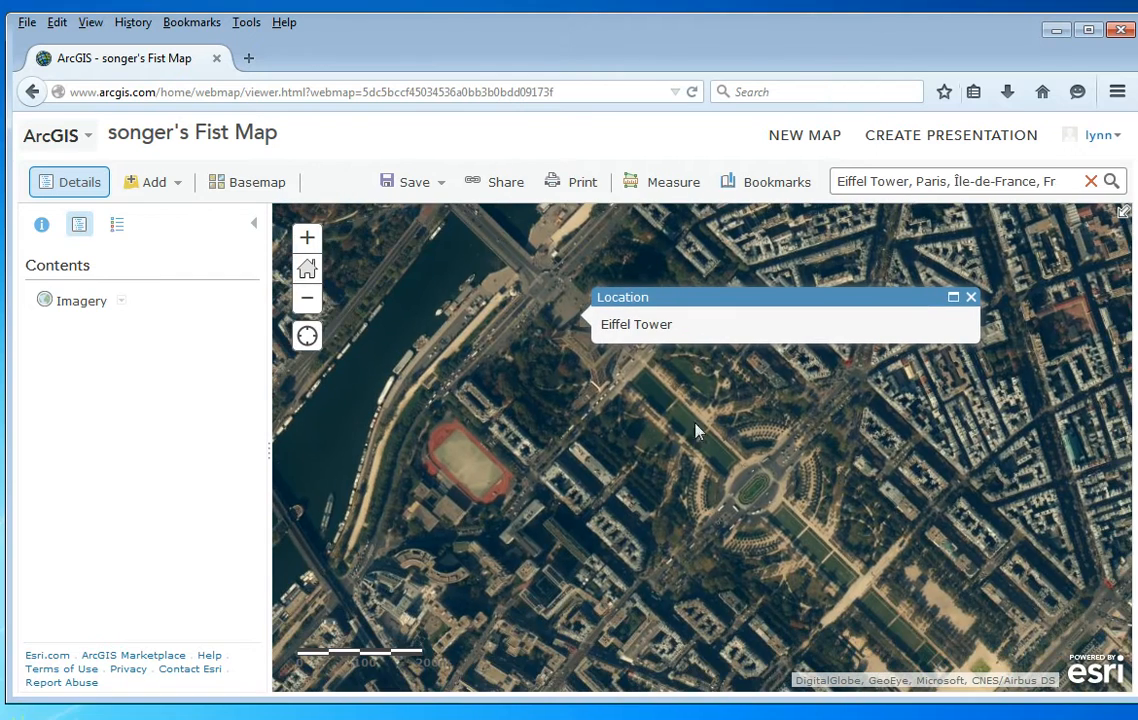
pyautogui.click(309, 300)
pyautogui.click(308, 238)
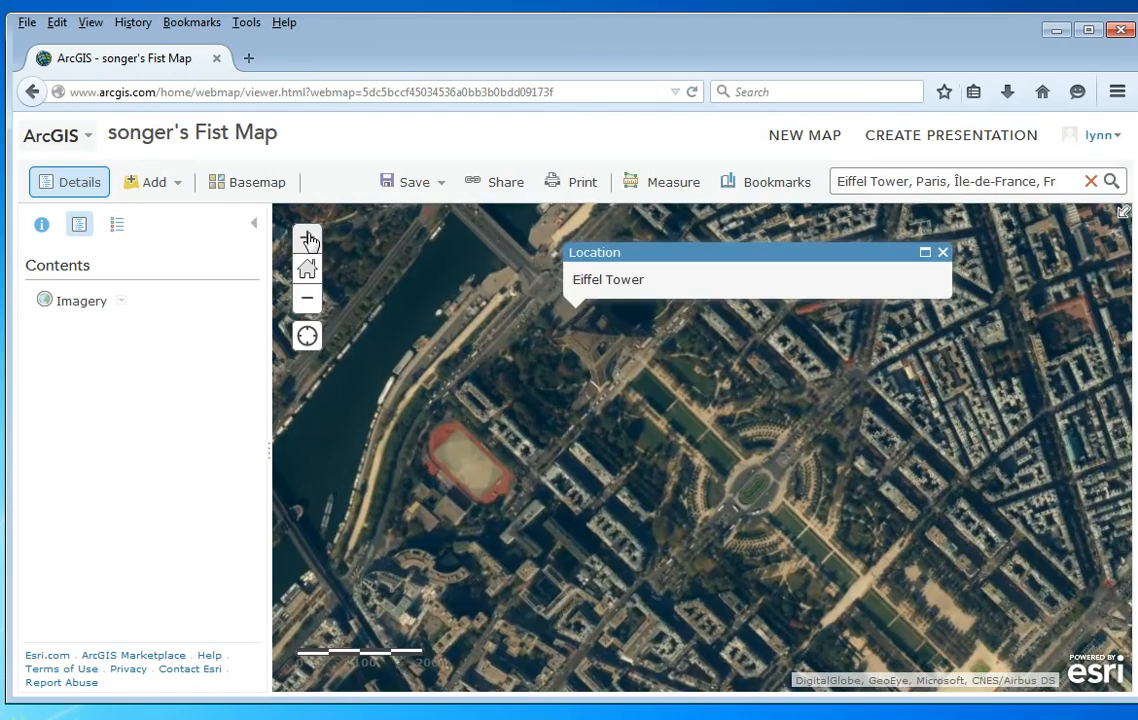
pyautogui.scroll(1, 600, 502)
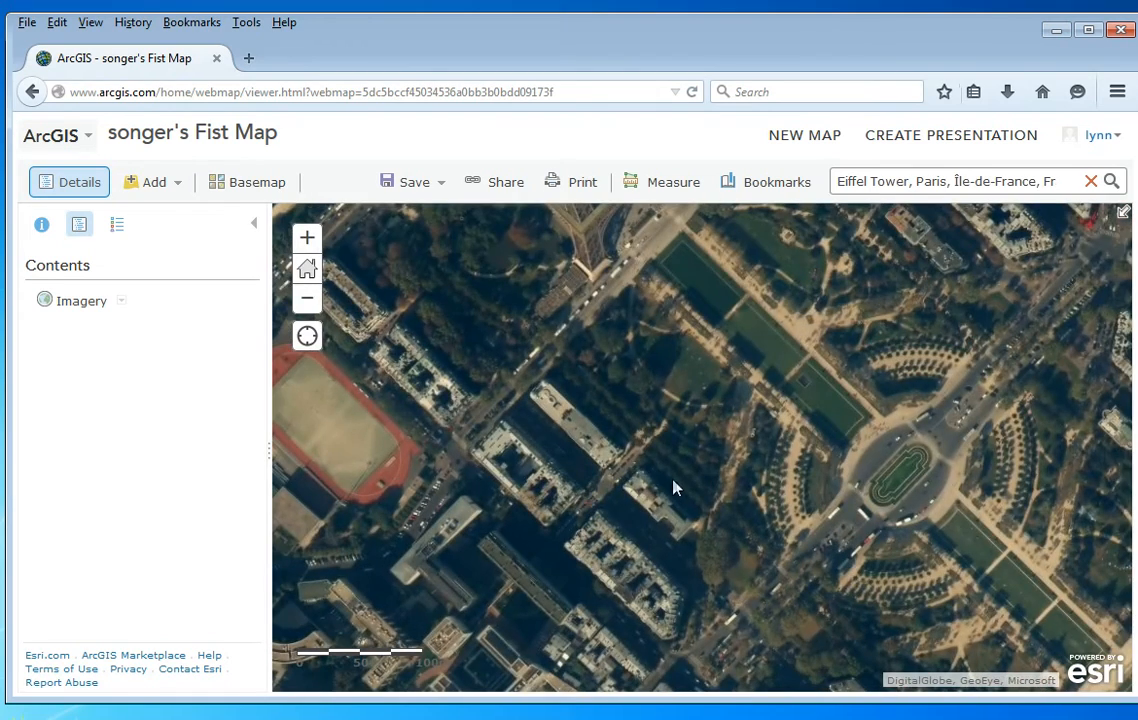
pyautogui.scroll(-1, 608, 440)
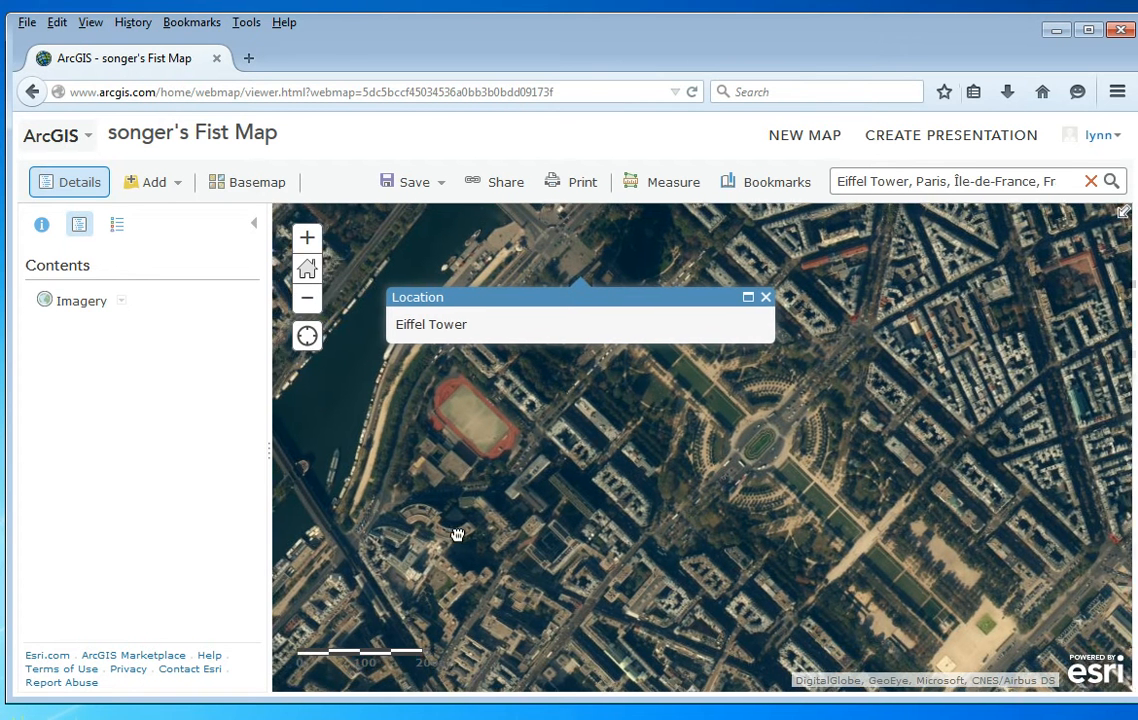
pyautogui.moveTo(455, 533); pyautogui.dragTo(572, 715)
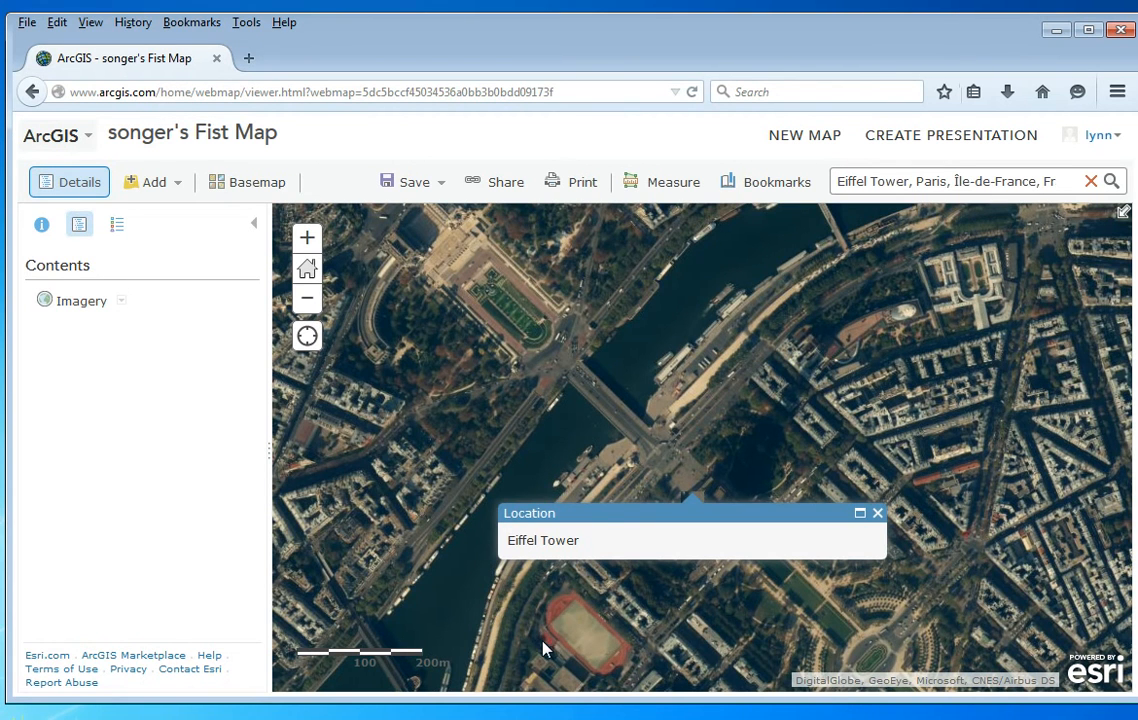
pyautogui.scroll(1, 543, 650)
pyautogui.moveTo(465, 612); pyautogui.dragTo(548, 632)
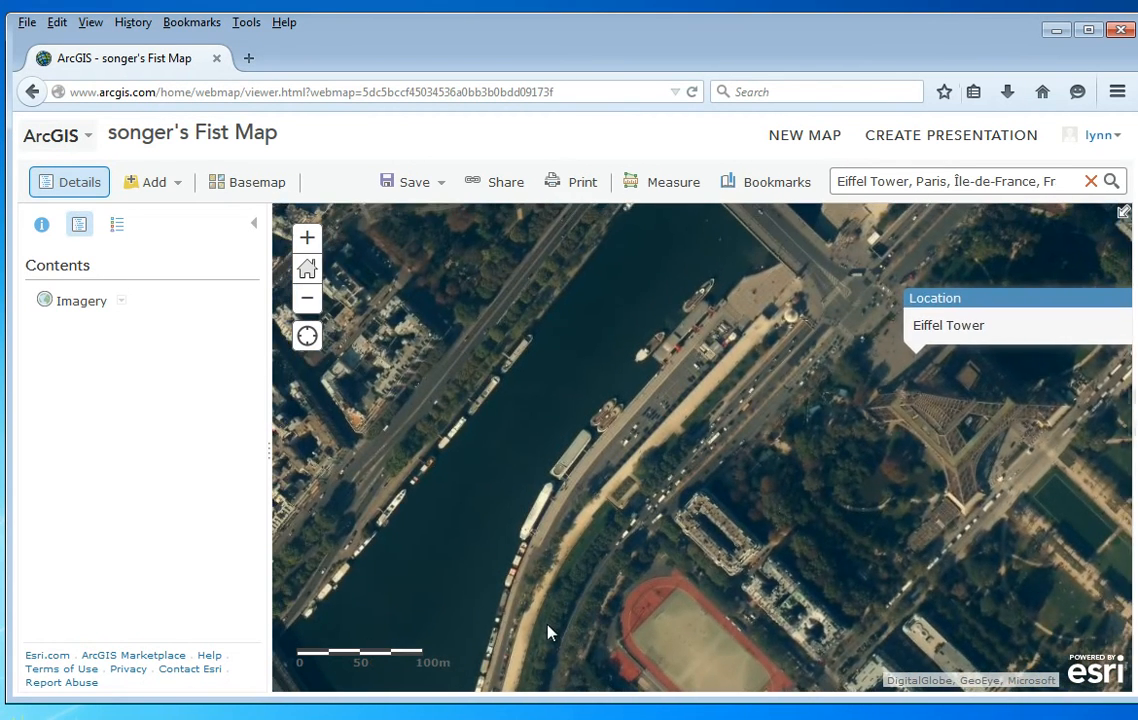
pyautogui.scroll(1, 548, 632)
pyautogui.moveTo(928, 484)
pyautogui.mouseDown()
pyautogui.moveTo(913, 497)
pyautogui.moveTo(946, 486)
pyautogui.mouseUp()
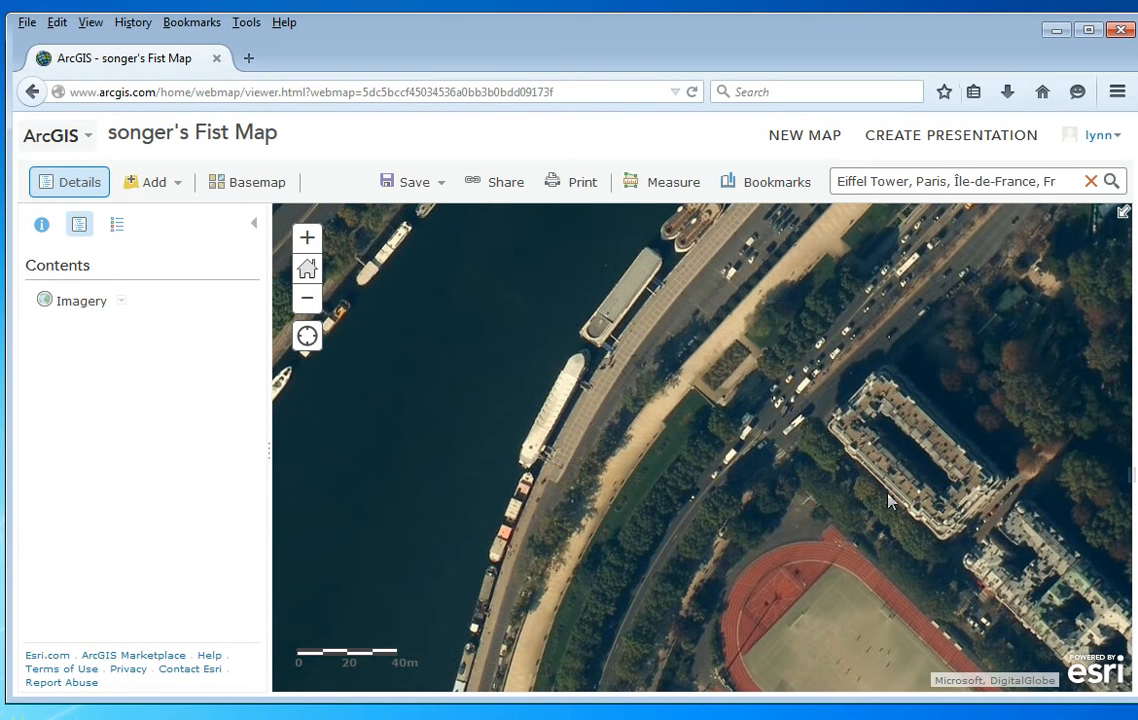
# Step: Dismiss the location popup and frame the tower's base beside the Seine quay
pyautogui.moveTo(995, 477); pyautogui.dragTo(388, 551)
pyautogui.moveTo(772, 446); pyautogui.dragTo(632, 631)
pyautogui.moveTo(584, 483); pyautogui.dragTo(850, 477)
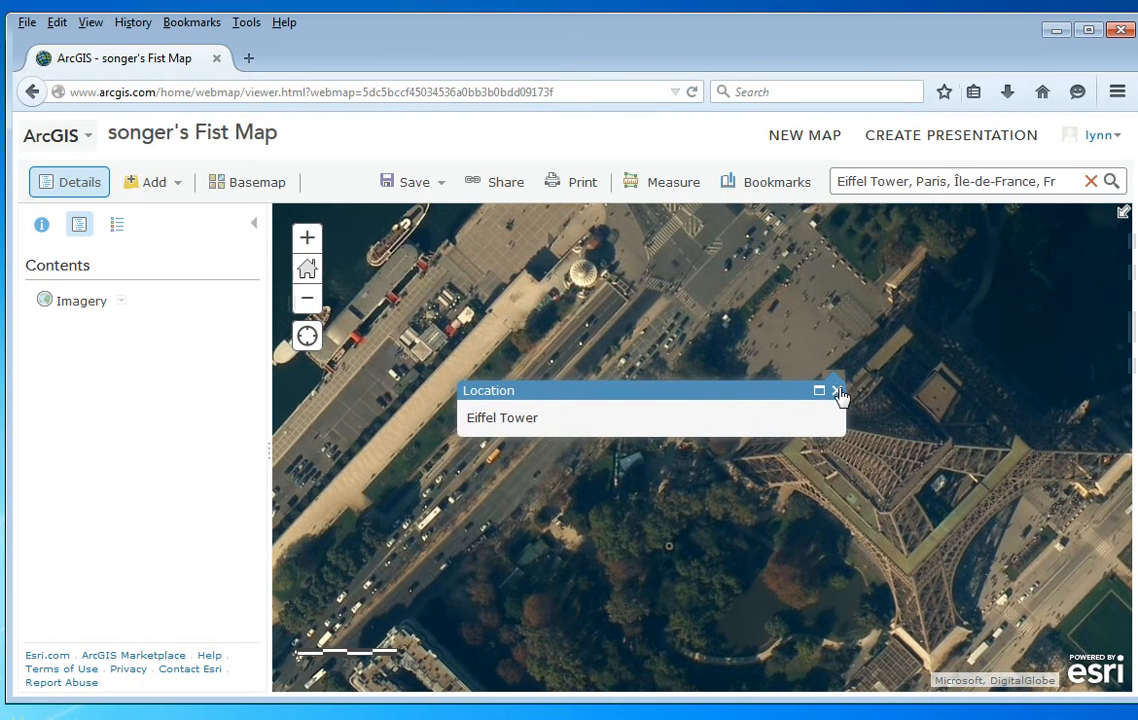
pyautogui.click(837, 390)
pyautogui.moveTo(810, 541); pyautogui.dragTo(869, 583)
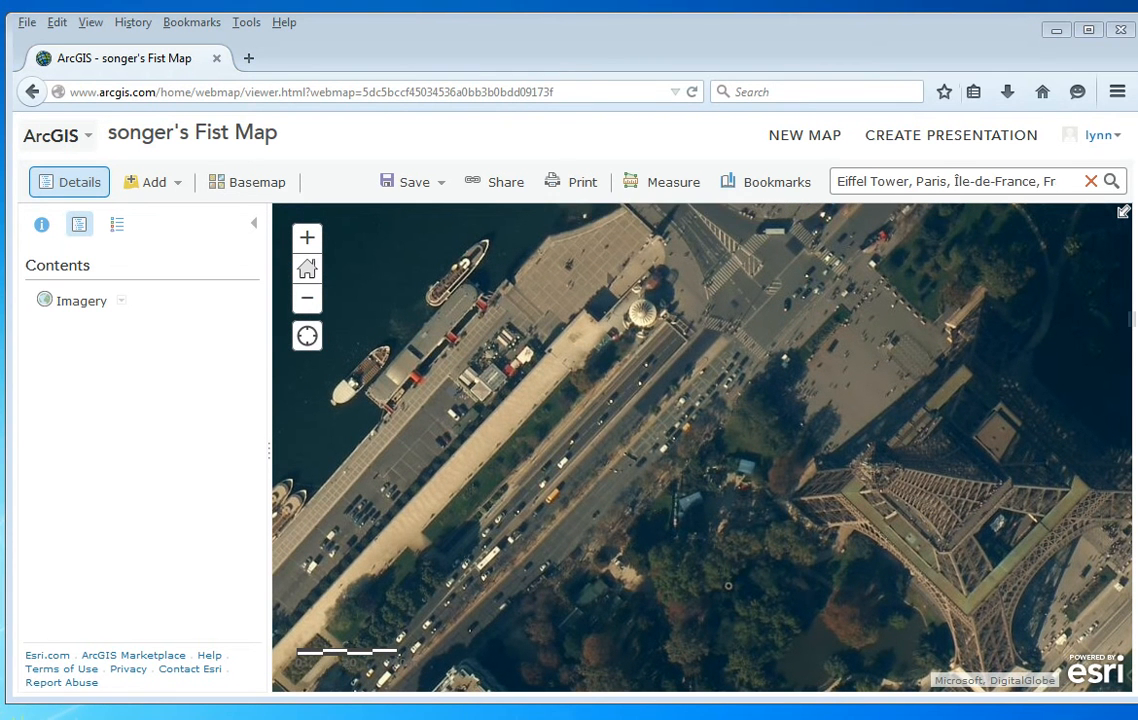
pyautogui.moveTo(736, 398); pyautogui.dragTo(684, 425)
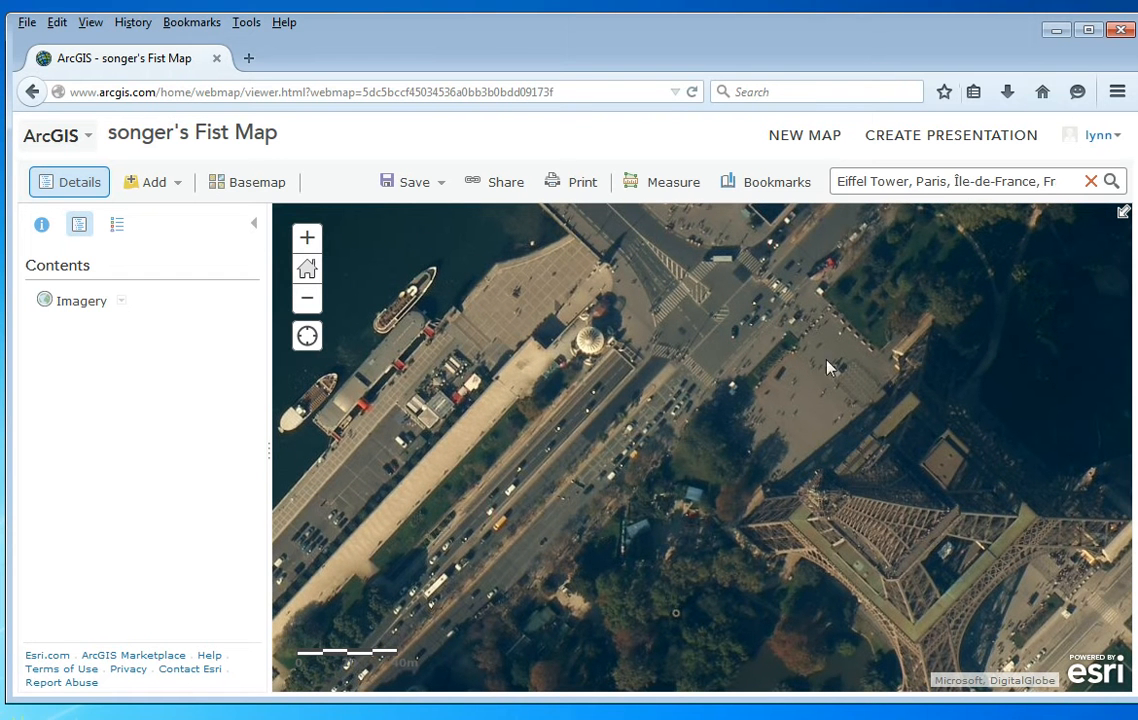
# Step: Open the Measure tools and look at the Area tool's unit choices
pyautogui.click(662, 190)
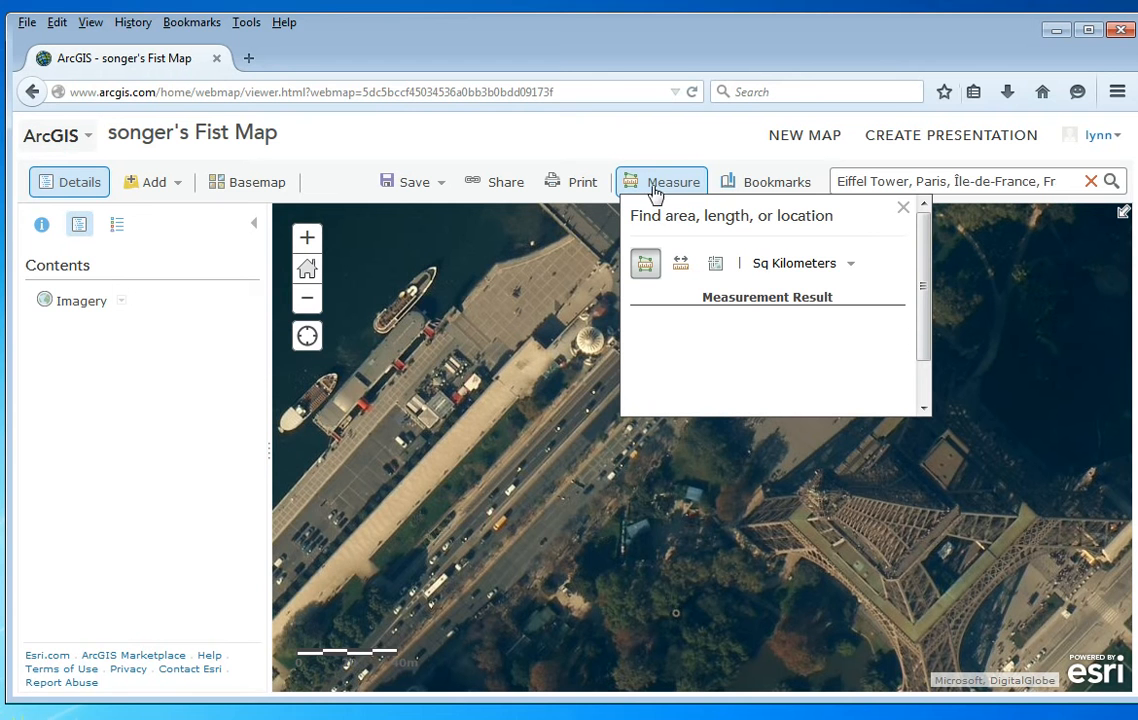
pyautogui.click(645, 266)
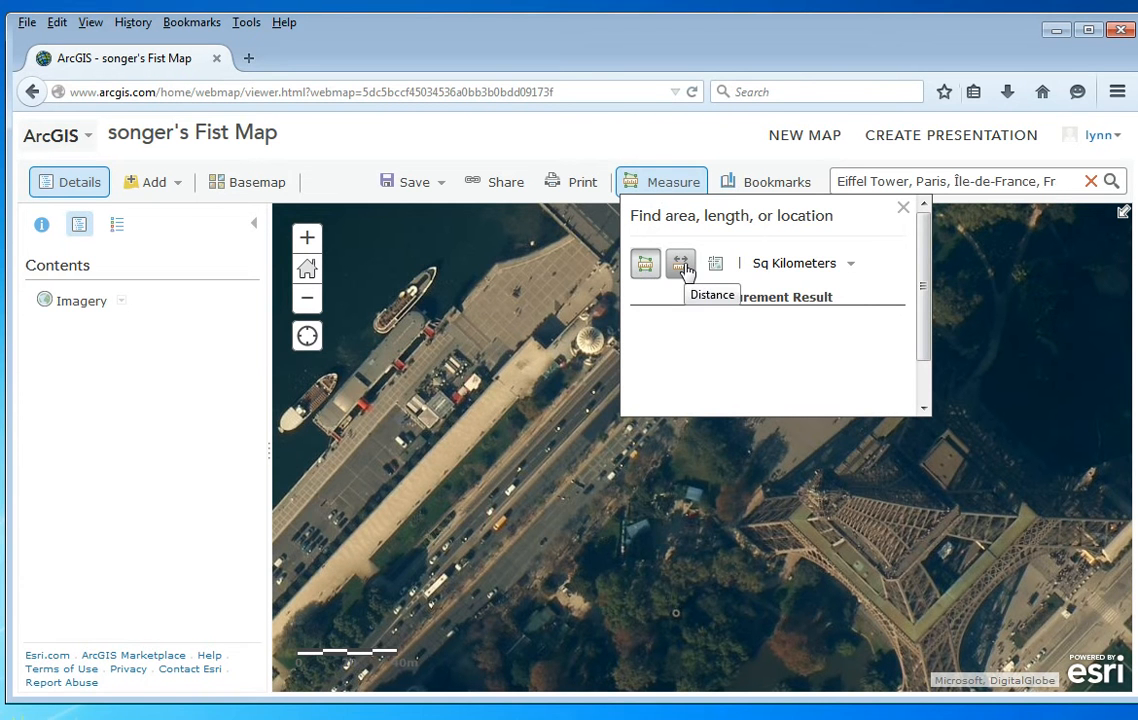
pyautogui.click(826, 268)
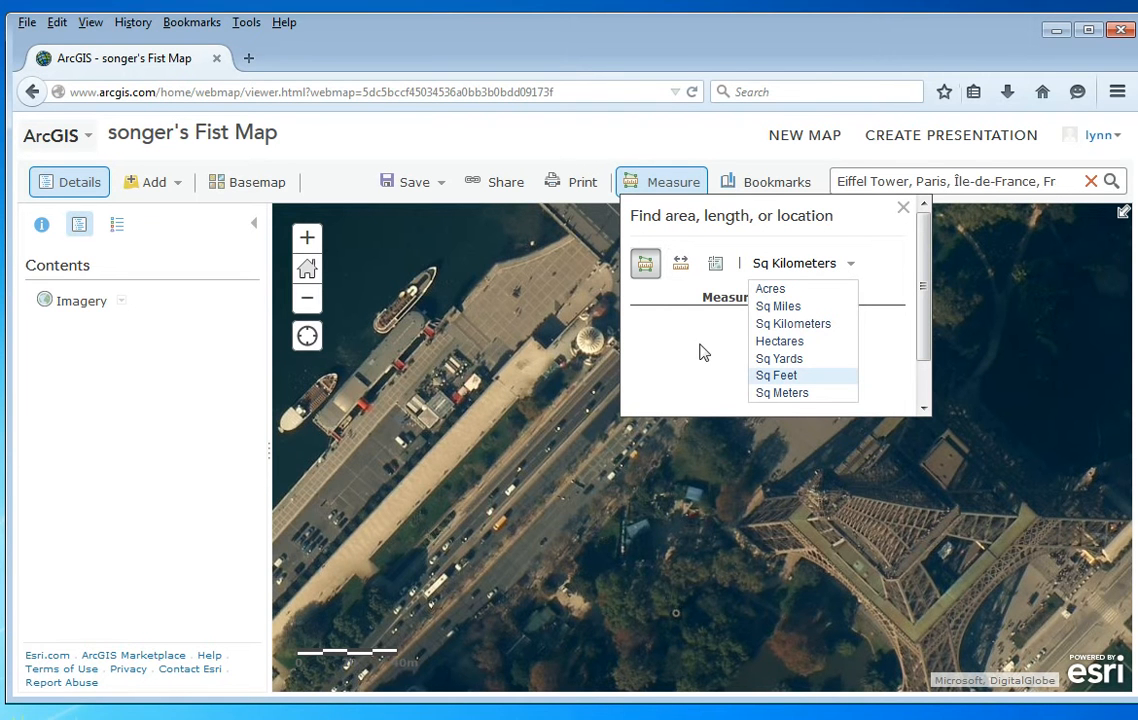
# Step: Read the coordinates of a point beside the Eiffel Tower, then select the Distance tool
pyautogui.click(716, 268)
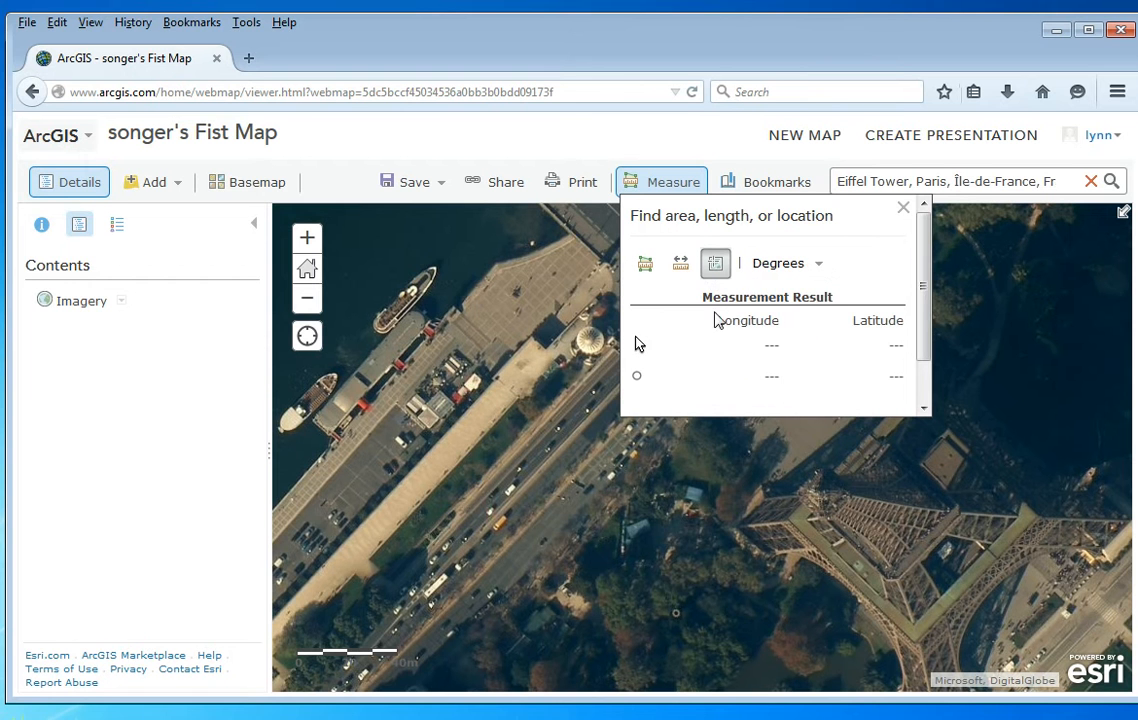
pyautogui.click(844, 520)
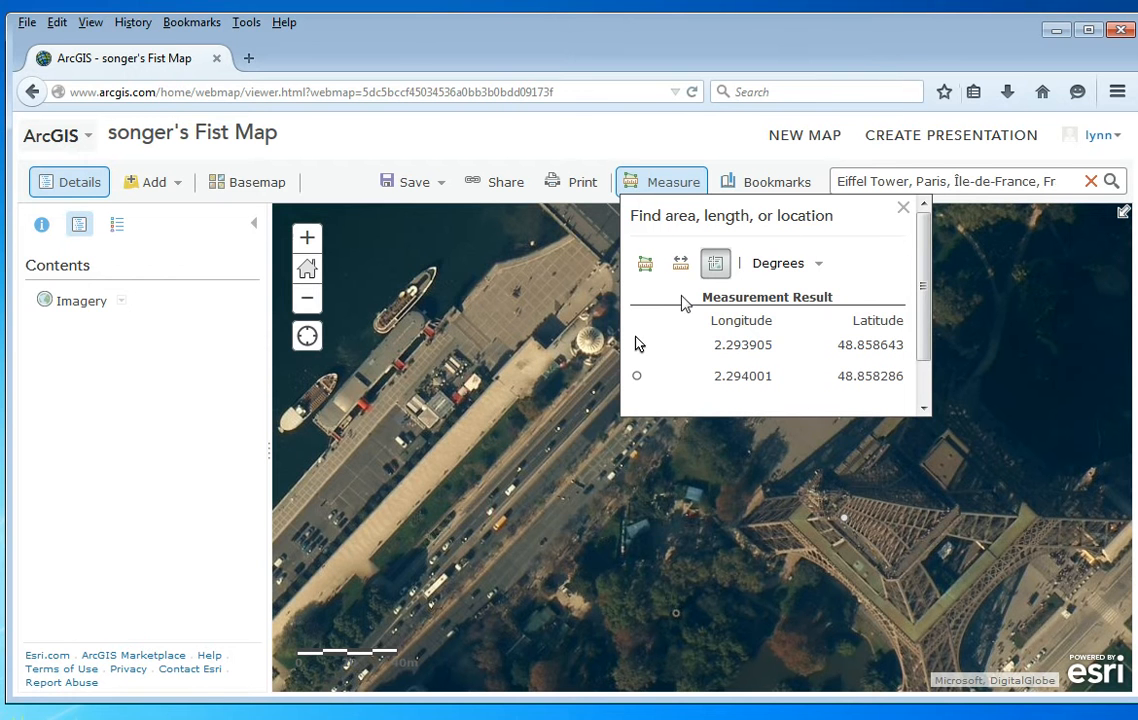
pyautogui.click(681, 265)
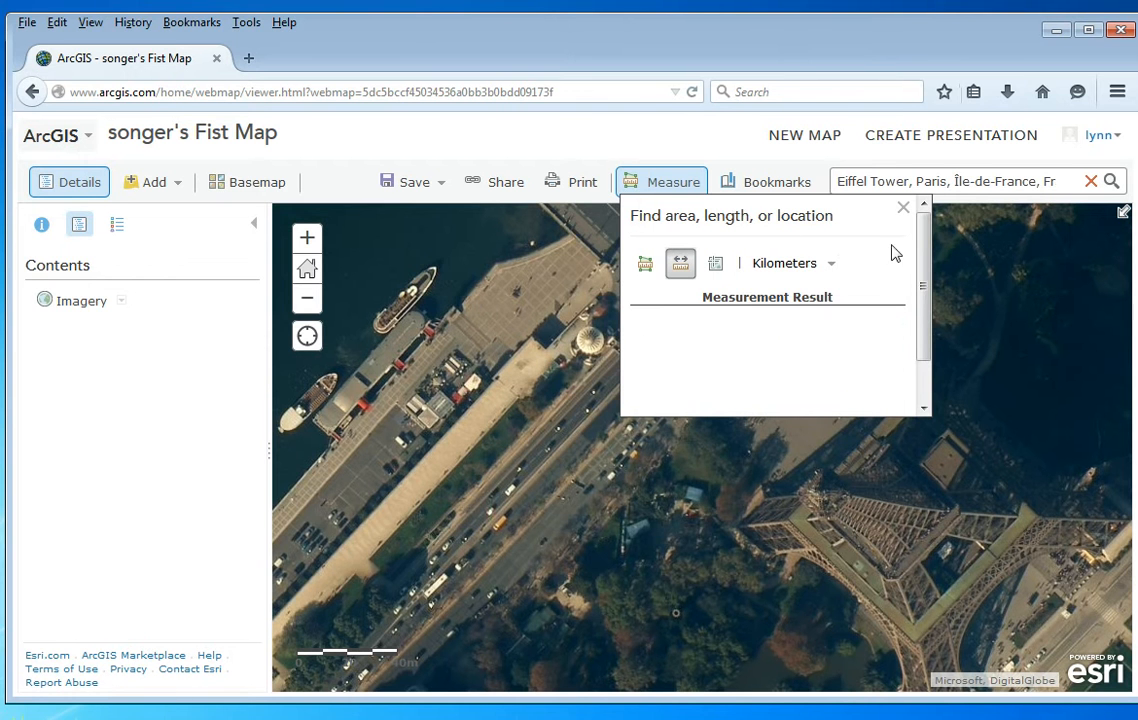
# Step: Measure a 318.6-foot line from the Eiffel Tower in Feet, then close the Measure panel
pyautogui.click(806, 270)
pyautogui.click(775, 324)
pyautogui.click(910, 562)
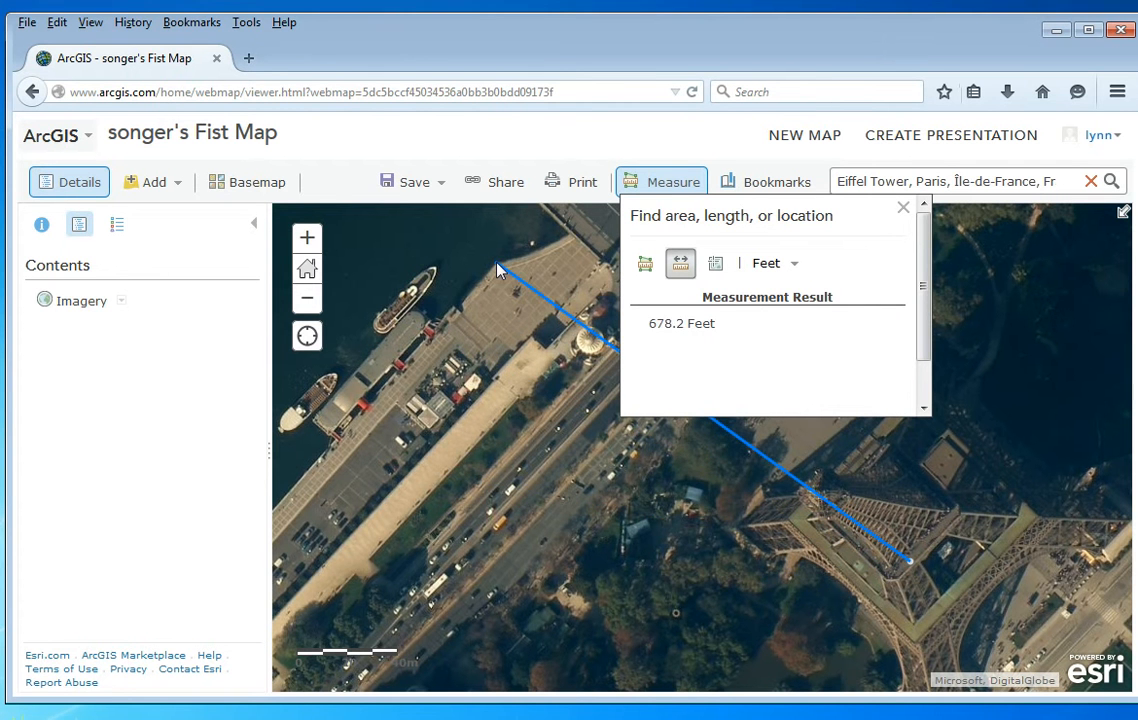
pyautogui.doubleClick(933, 324)
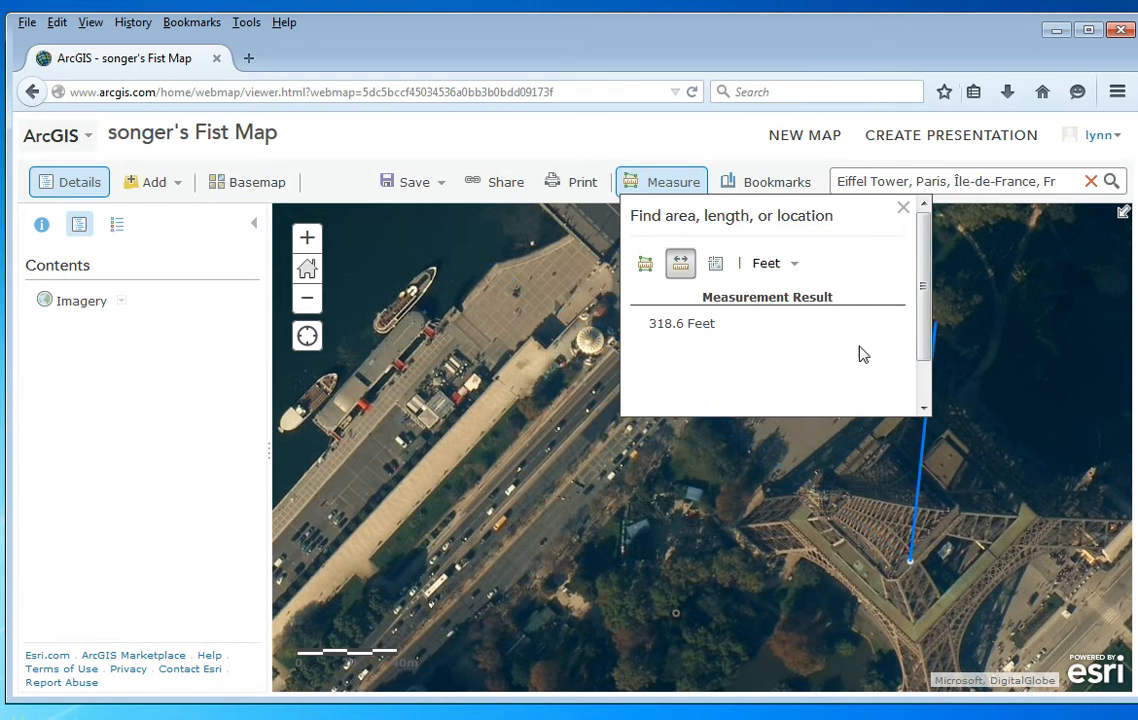
pyautogui.click(904, 210)
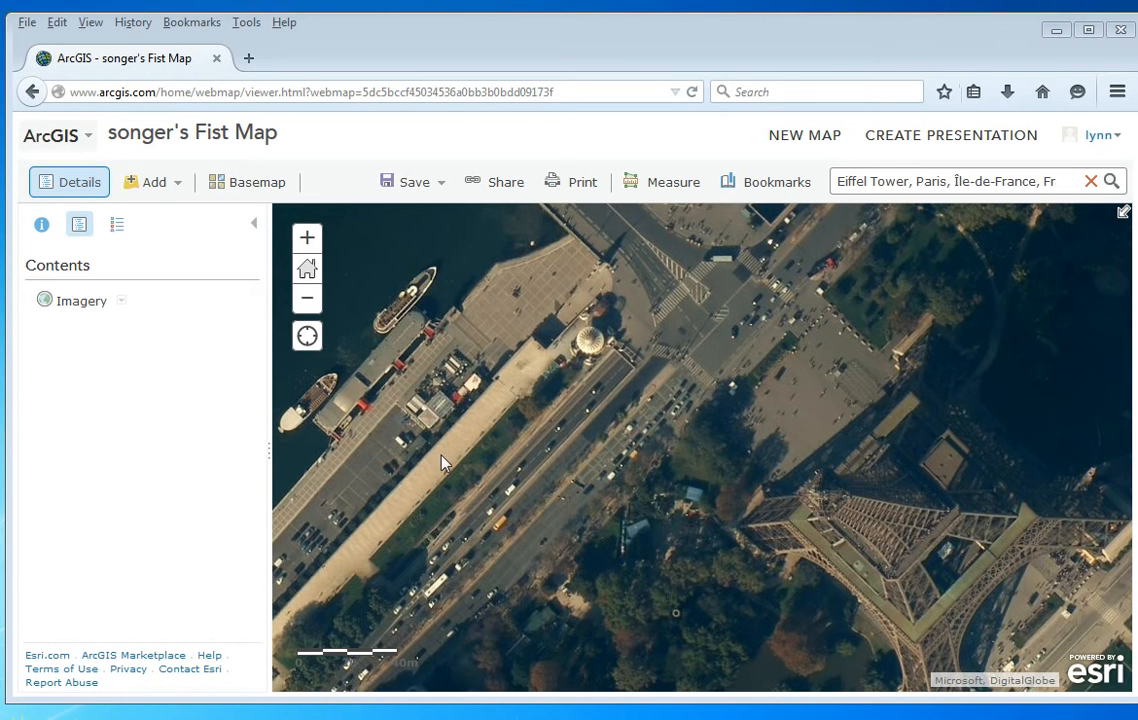
# Step: Zoom out from the Eiffel Tower to central Paris along the Seine and open the Add menu
pyautogui.moveTo(497, 594); pyautogui.dragTo(514, 631)
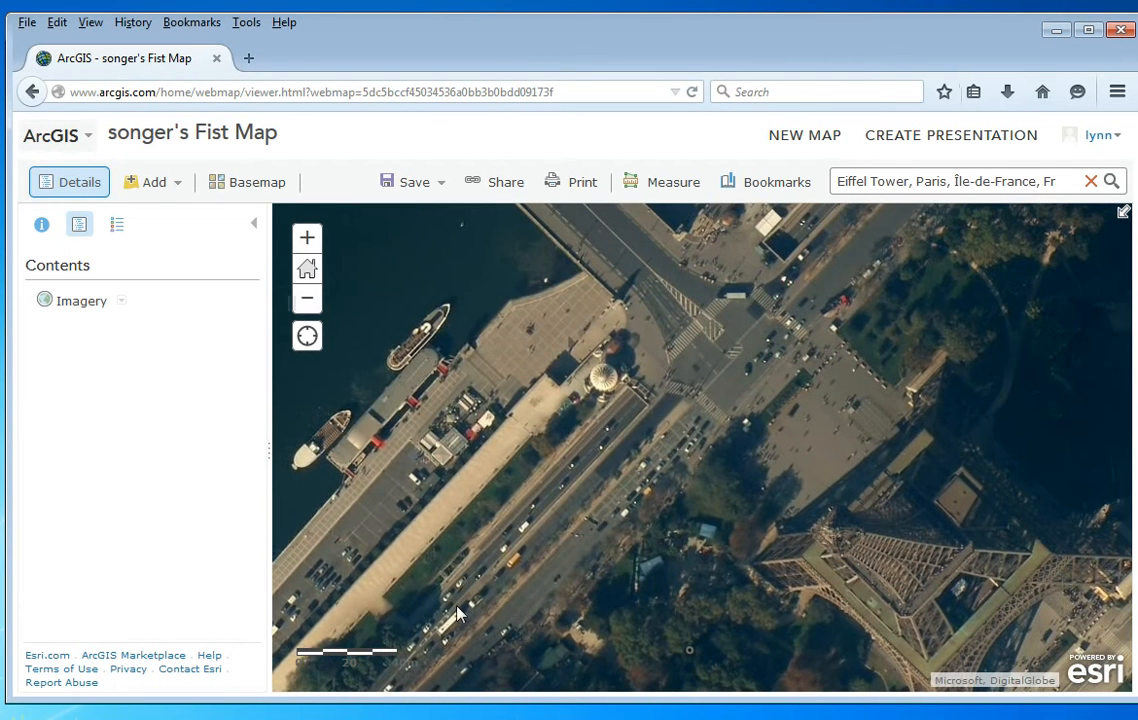
pyautogui.scroll(-1, 499, 597)
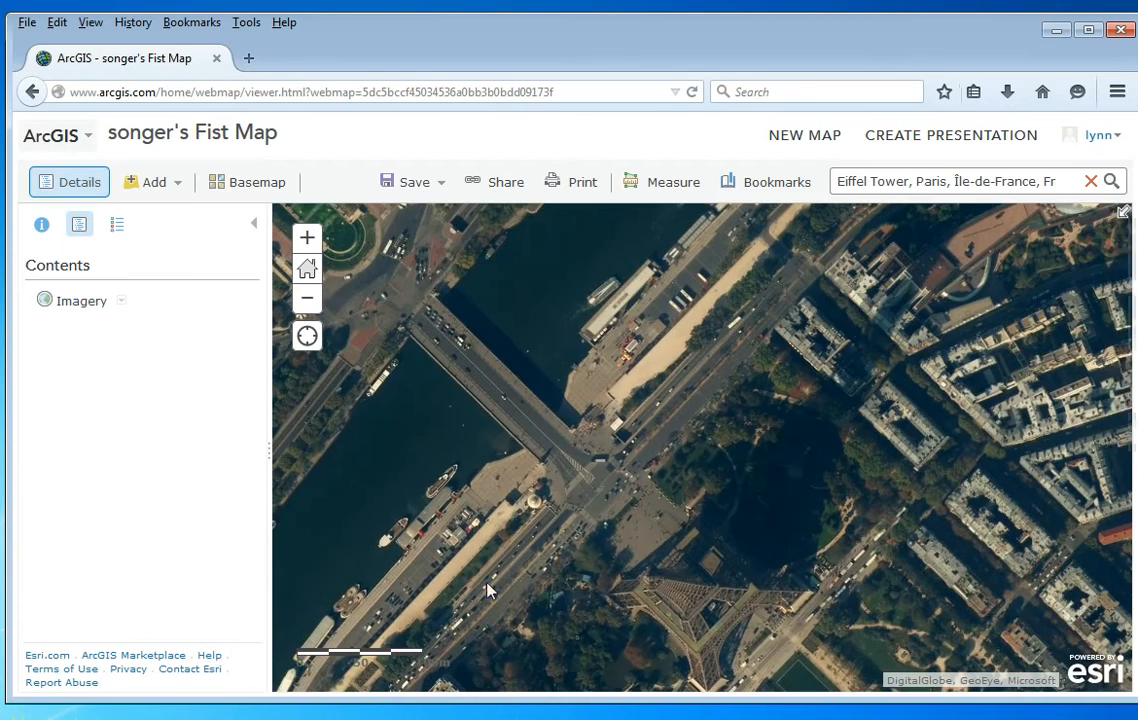
pyautogui.moveTo(487, 583); pyautogui.dragTo(531, 719)
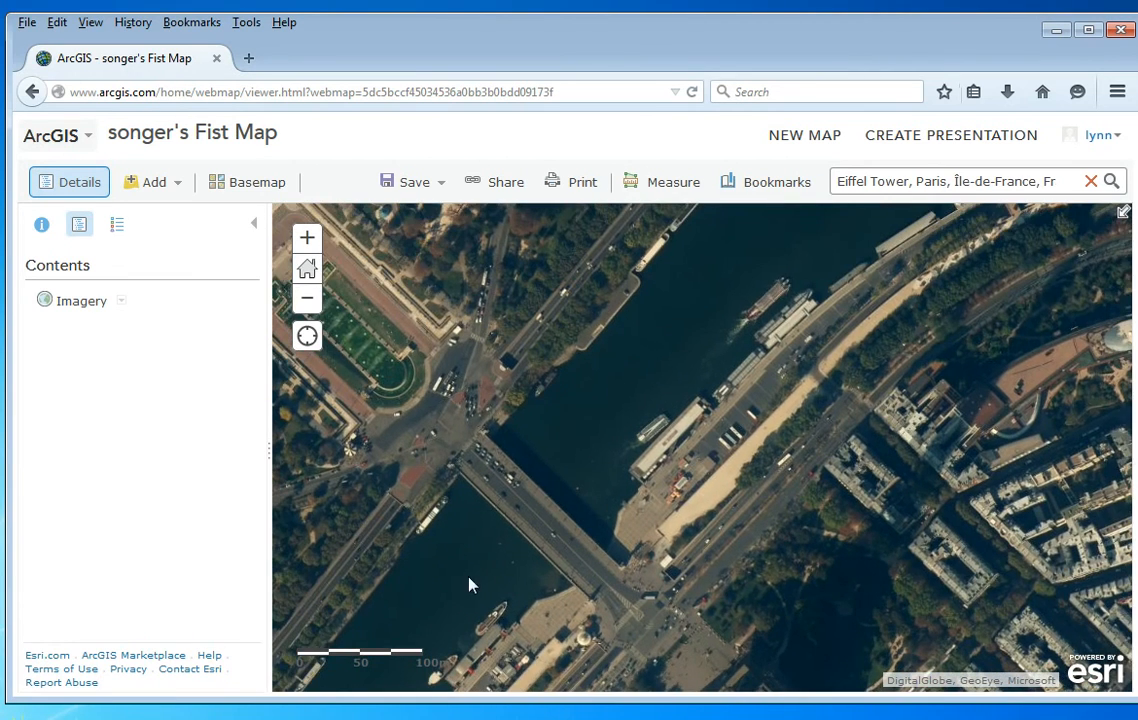
pyautogui.scroll(-2, 470, 585)
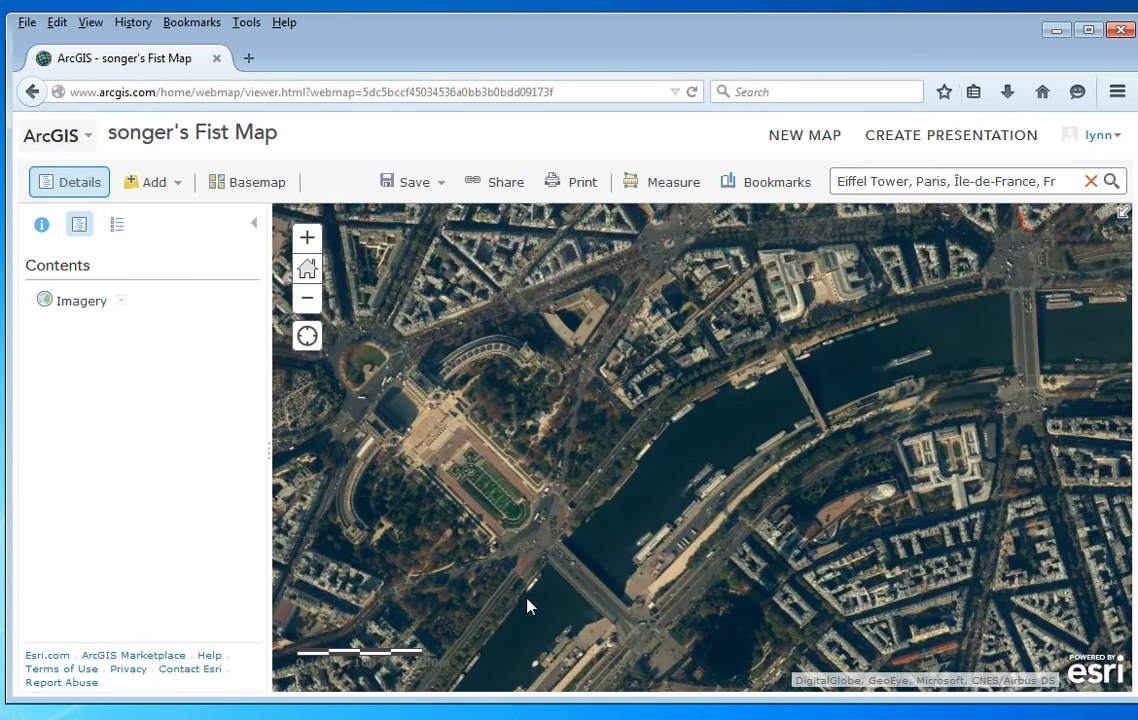
pyautogui.scroll(-1, 512, 612)
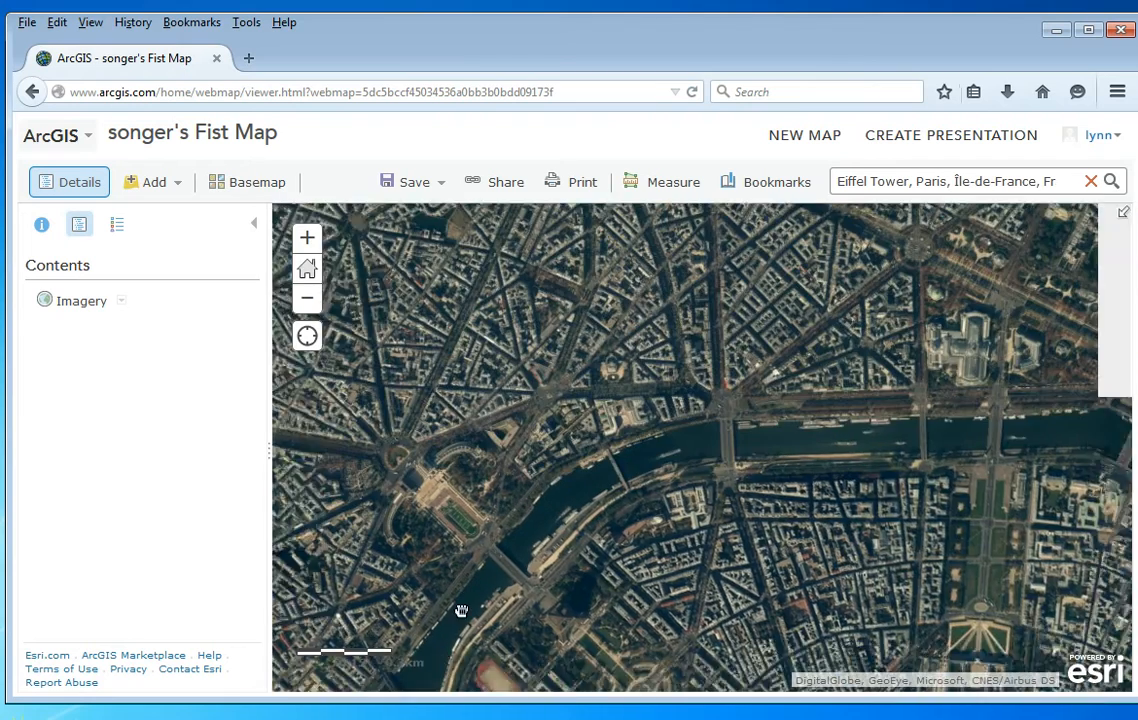
pyautogui.scroll(-1, 450, 615)
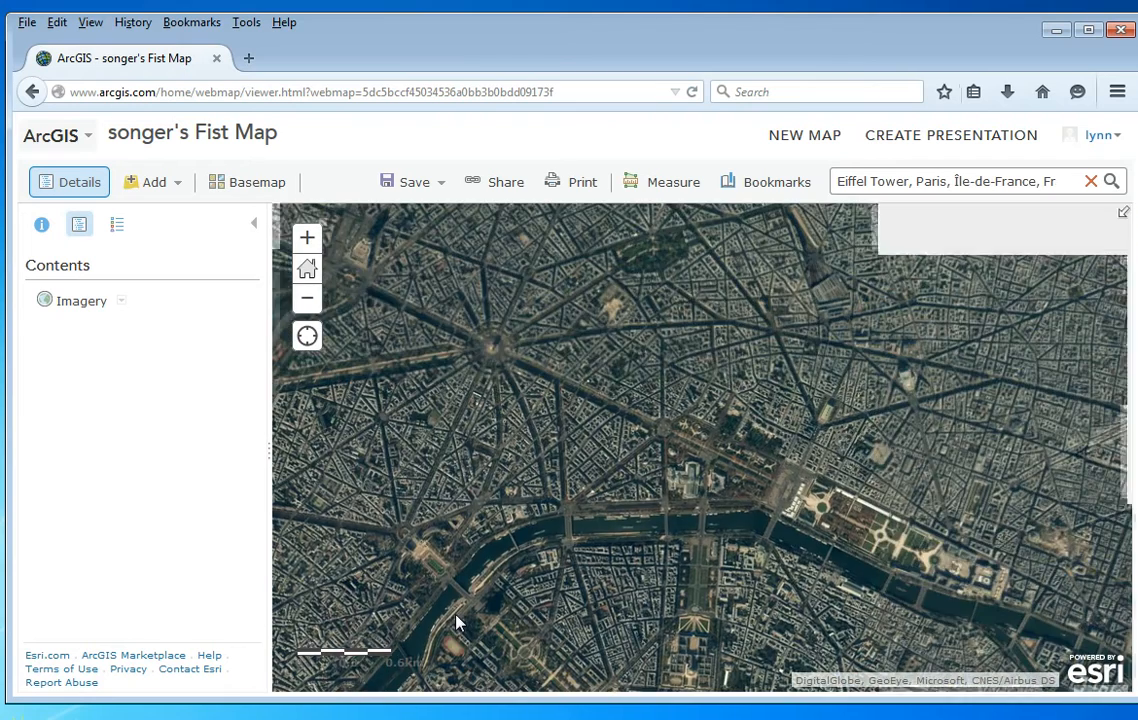
pyautogui.scroll(-1, 452, 624)
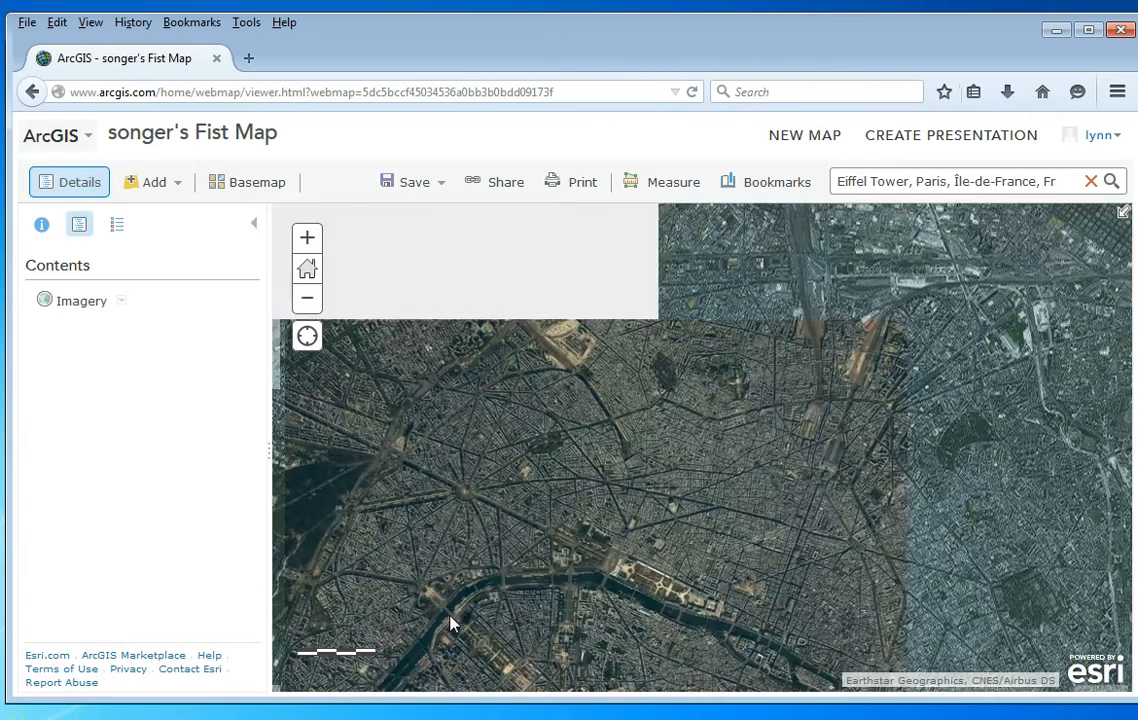
pyautogui.moveTo(461, 657); pyautogui.dragTo(371, 567)
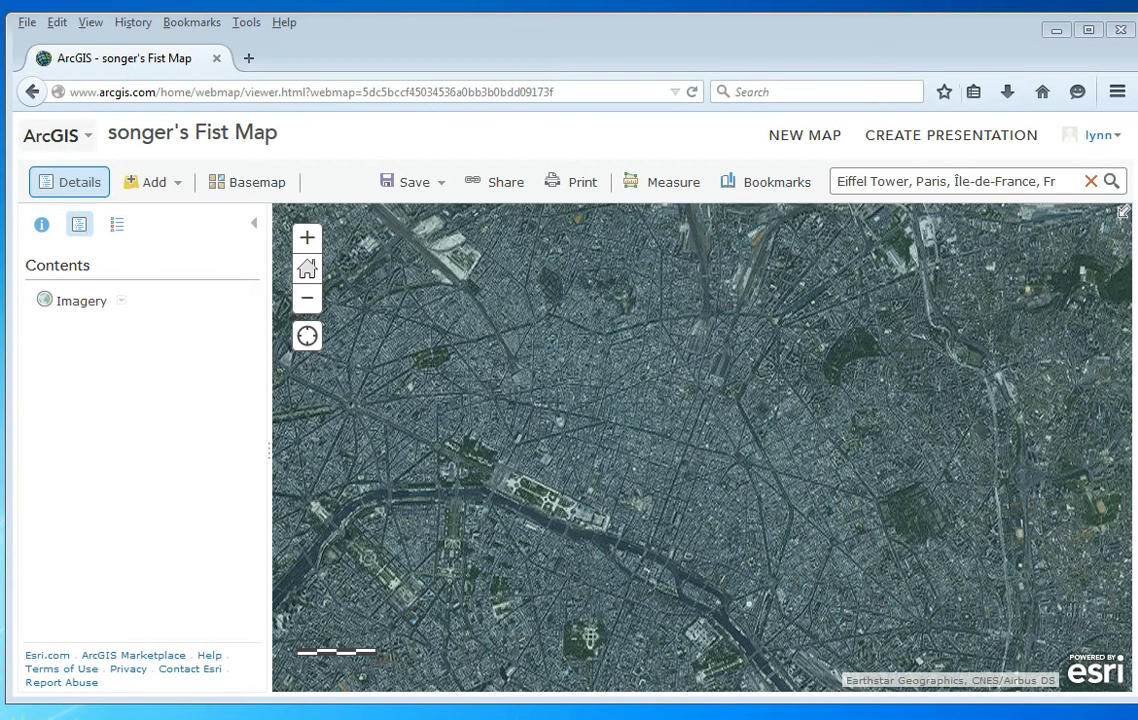
pyautogui.click(152, 189)
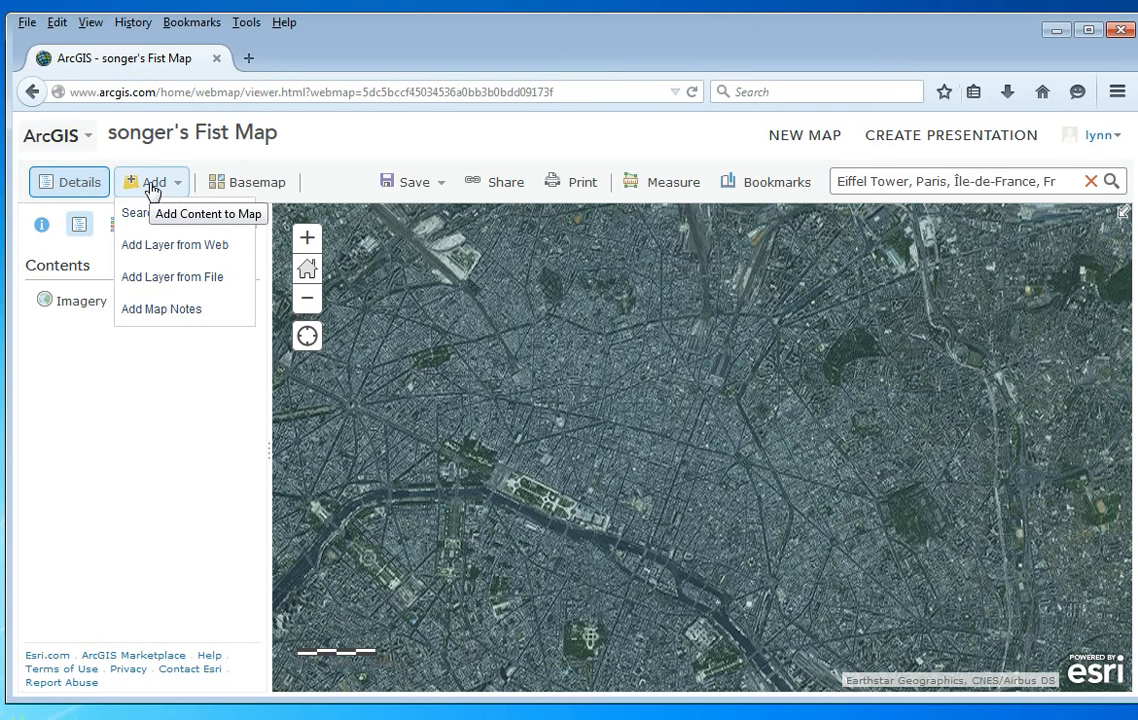
# Step: Choose Search for Layers from the Add menu and place the cursor in the Find field
pyautogui.click(179, 229)
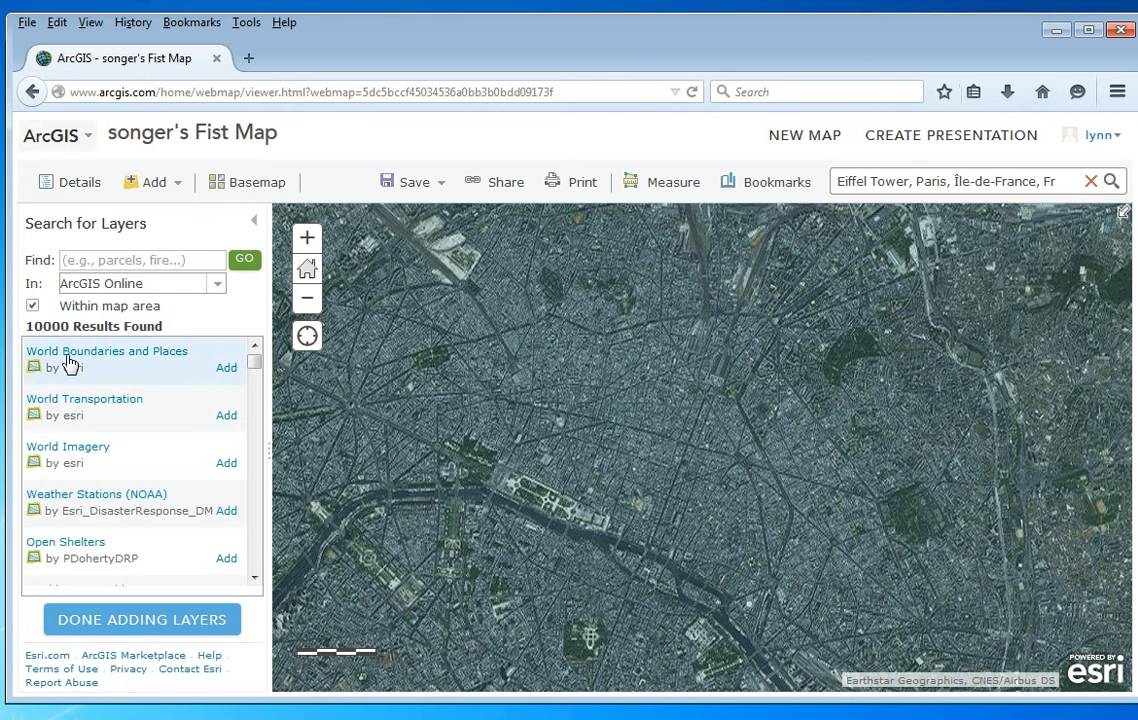
pyautogui.click(98, 260)
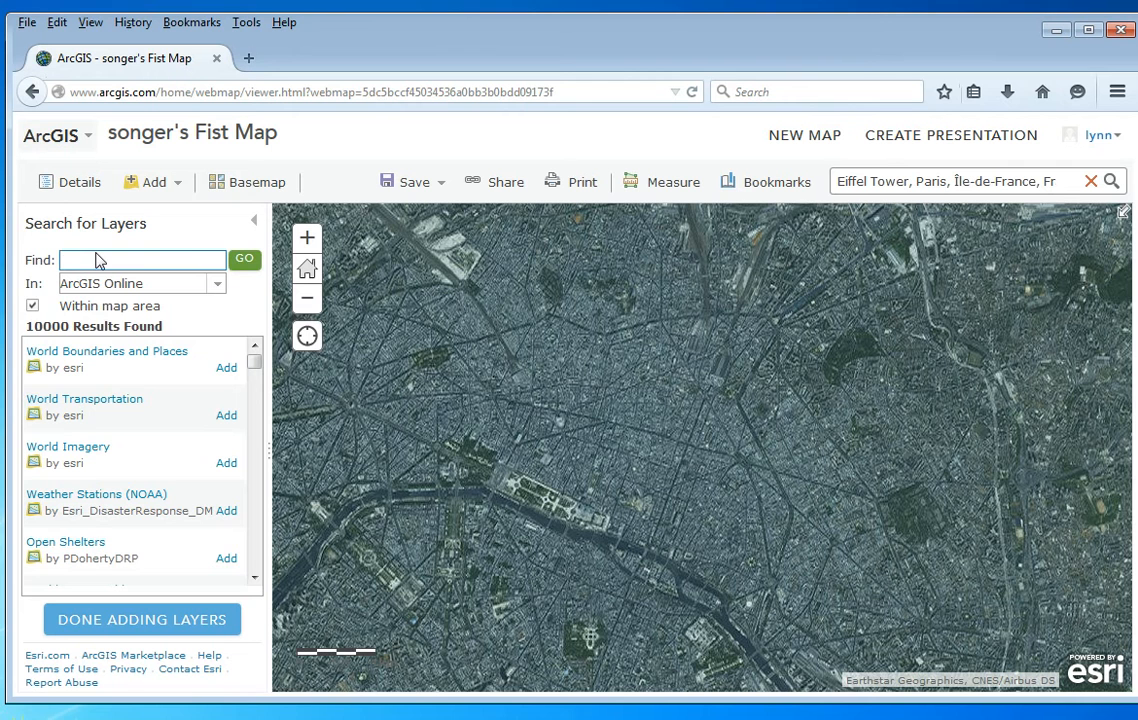
# Step: Search layers for 'France' and open the Item Details page of Corine Land Cover Europe 2006
pyautogui.write('France')
pyautogui.click(244, 260)
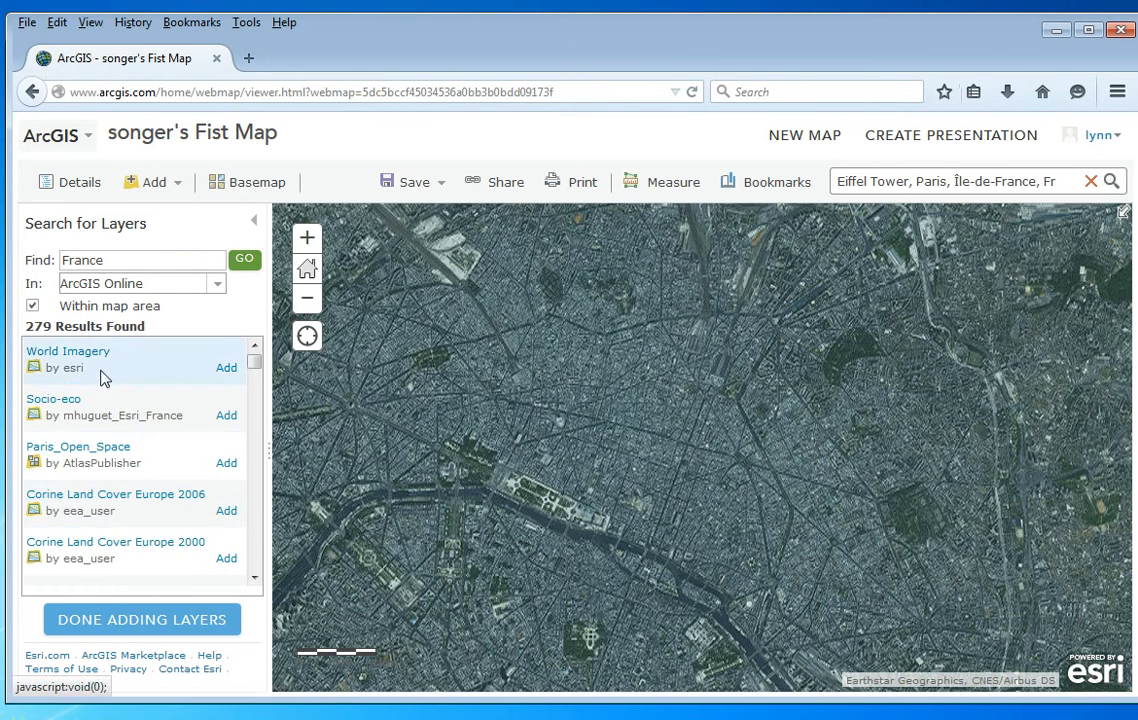
pyautogui.click(60, 406)
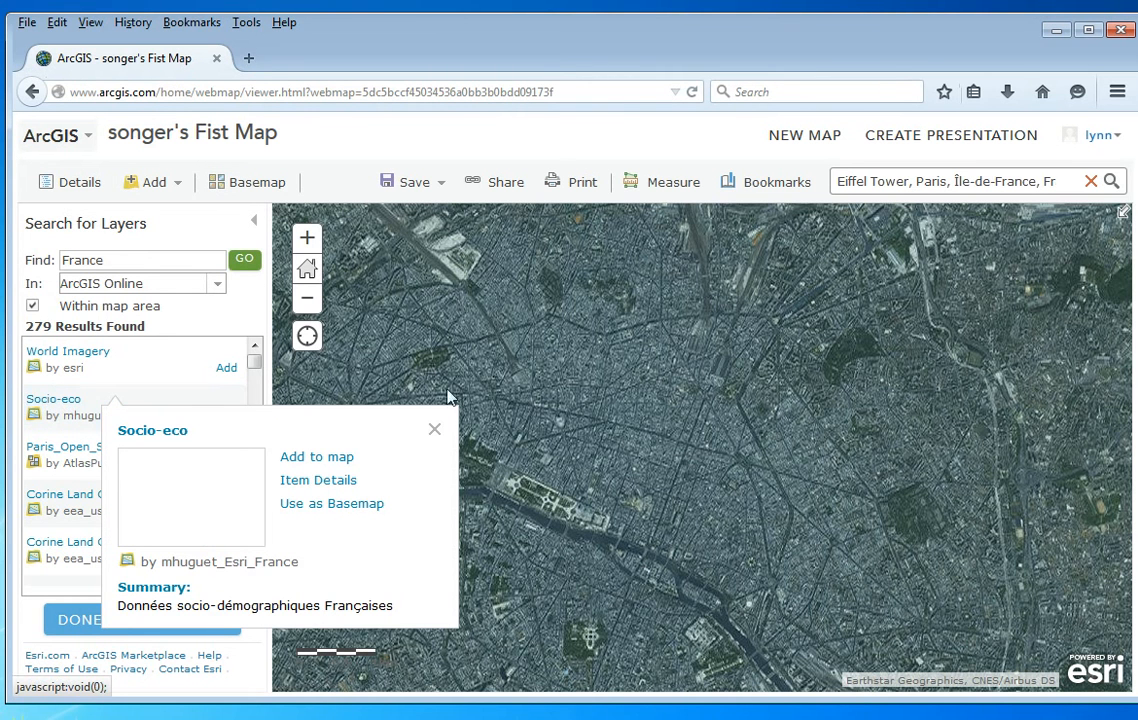
pyautogui.click(435, 432)
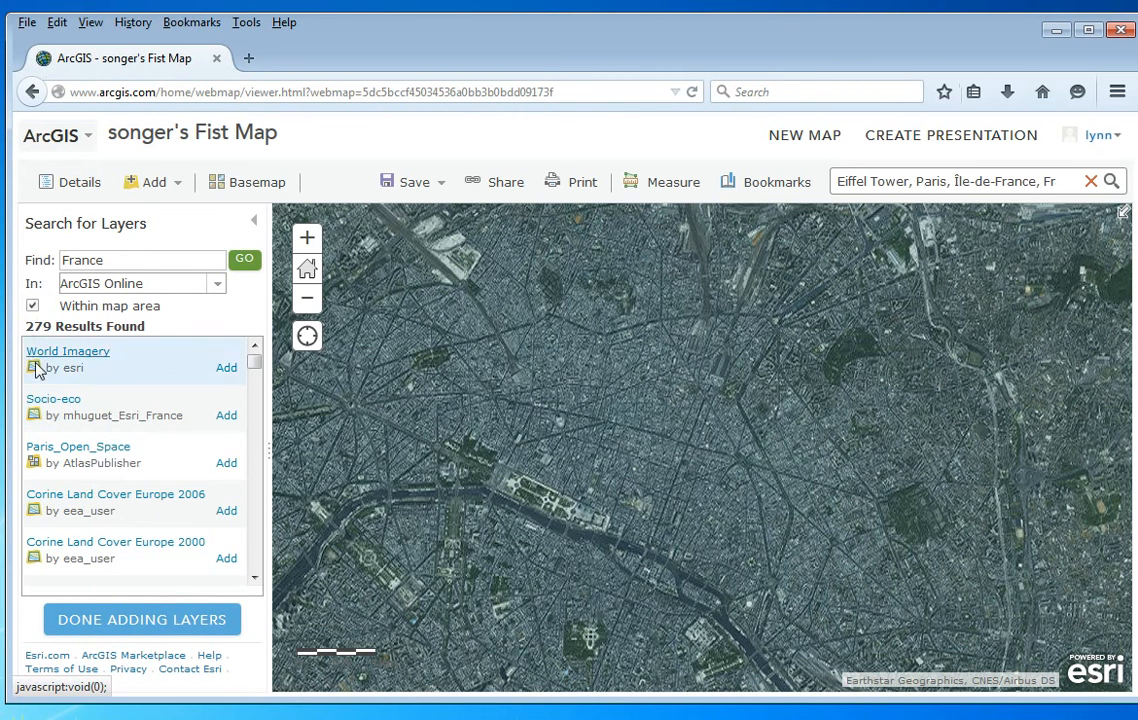
pyautogui.click(97, 500)
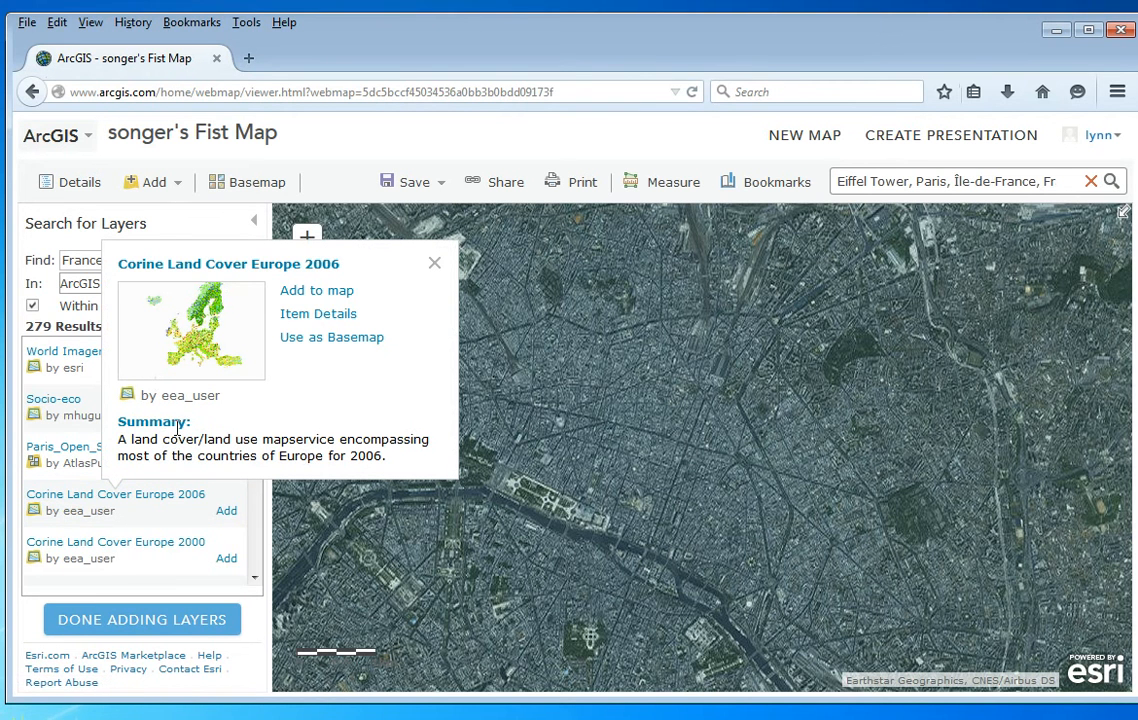
pyautogui.click(300, 316)
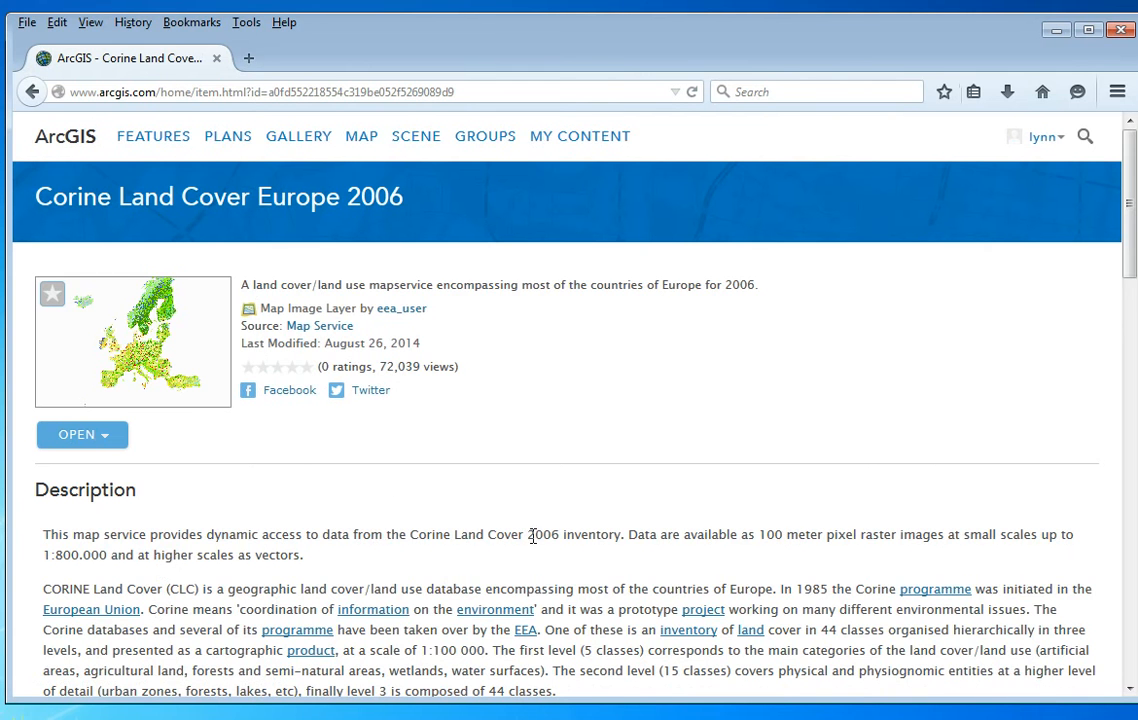
pyautogui.scroll(-4, 532, 535)
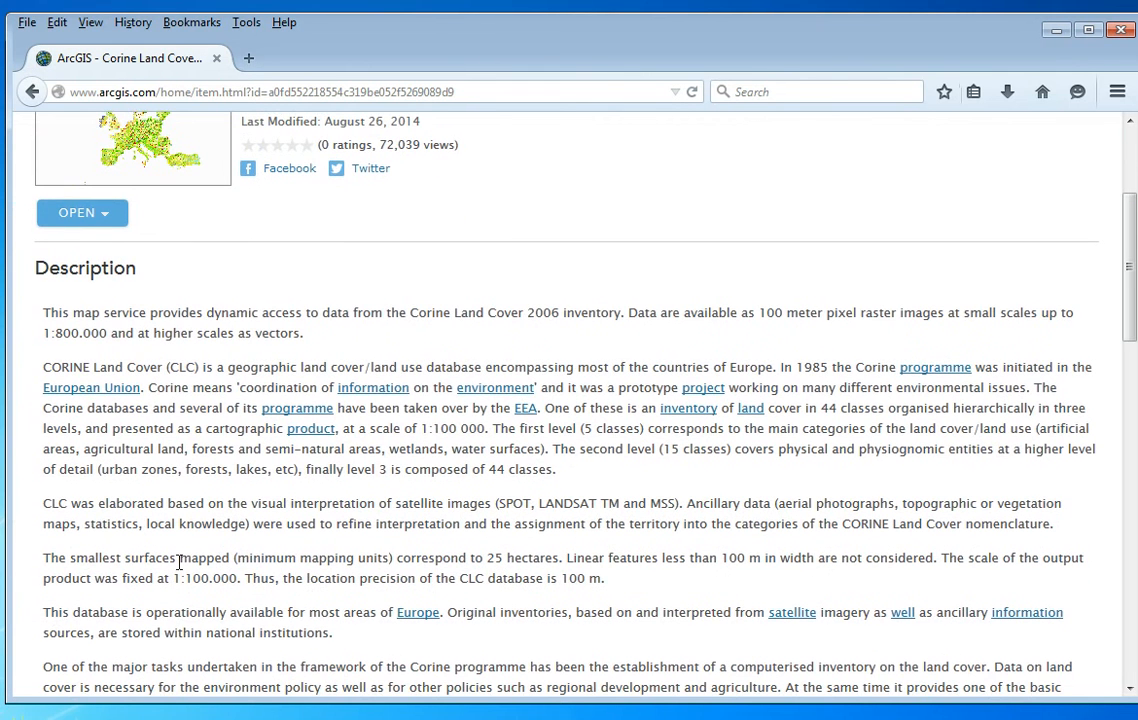
pyautogui.scroll(-2, 590, 560)
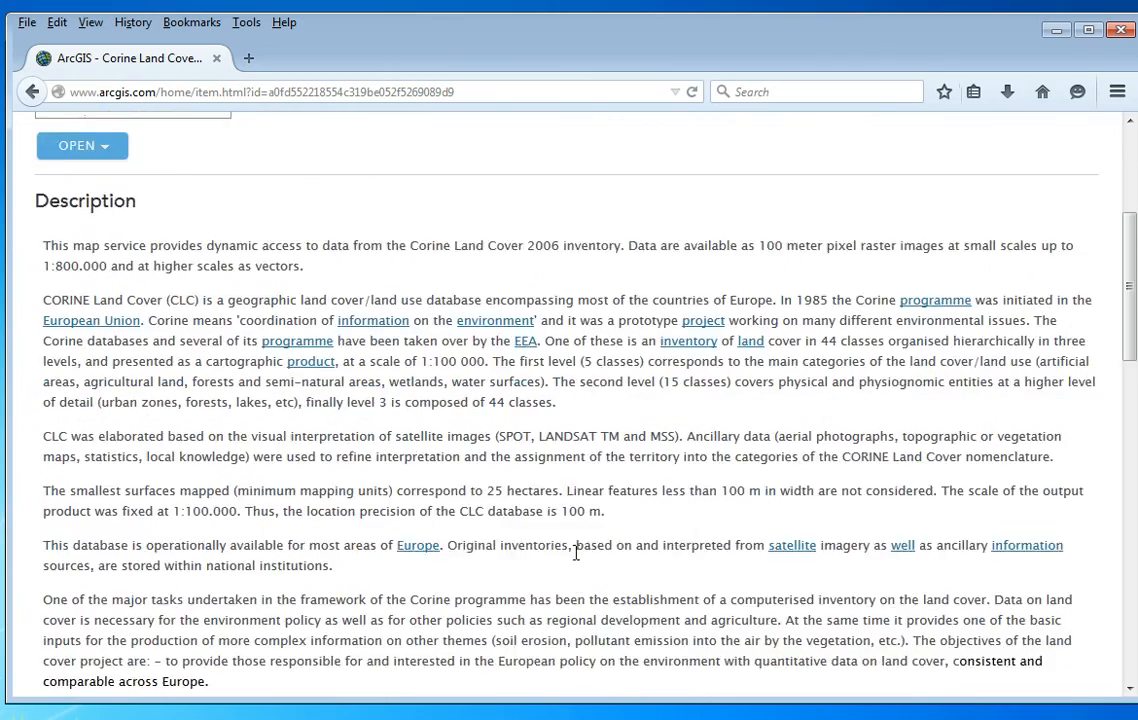
pyautogui.scroll(2, 558, 511)
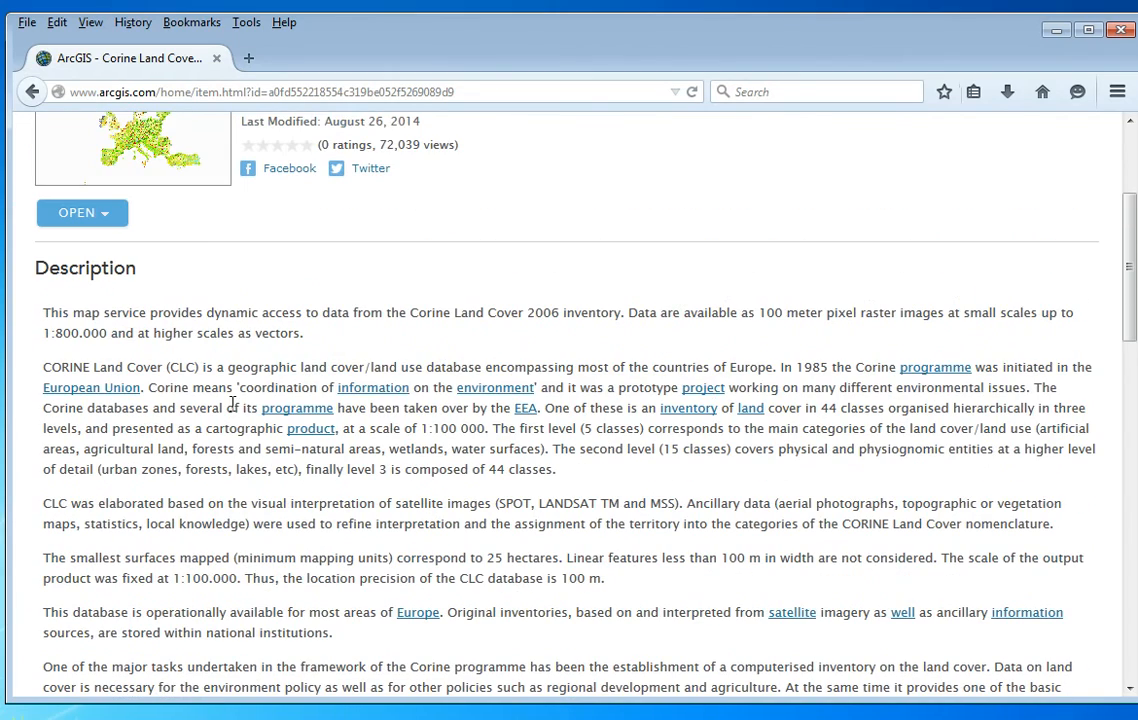
pyautogui.scroll(-6, 862, 322)
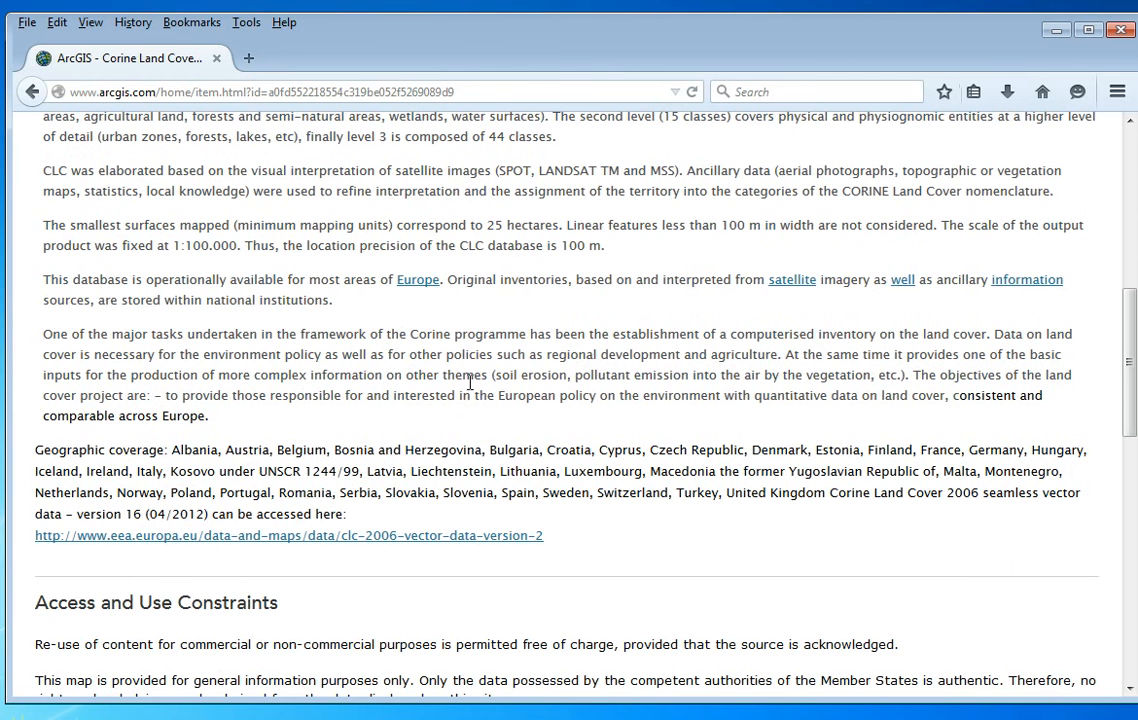
pyautogui.scroll(-4, 584, 406)
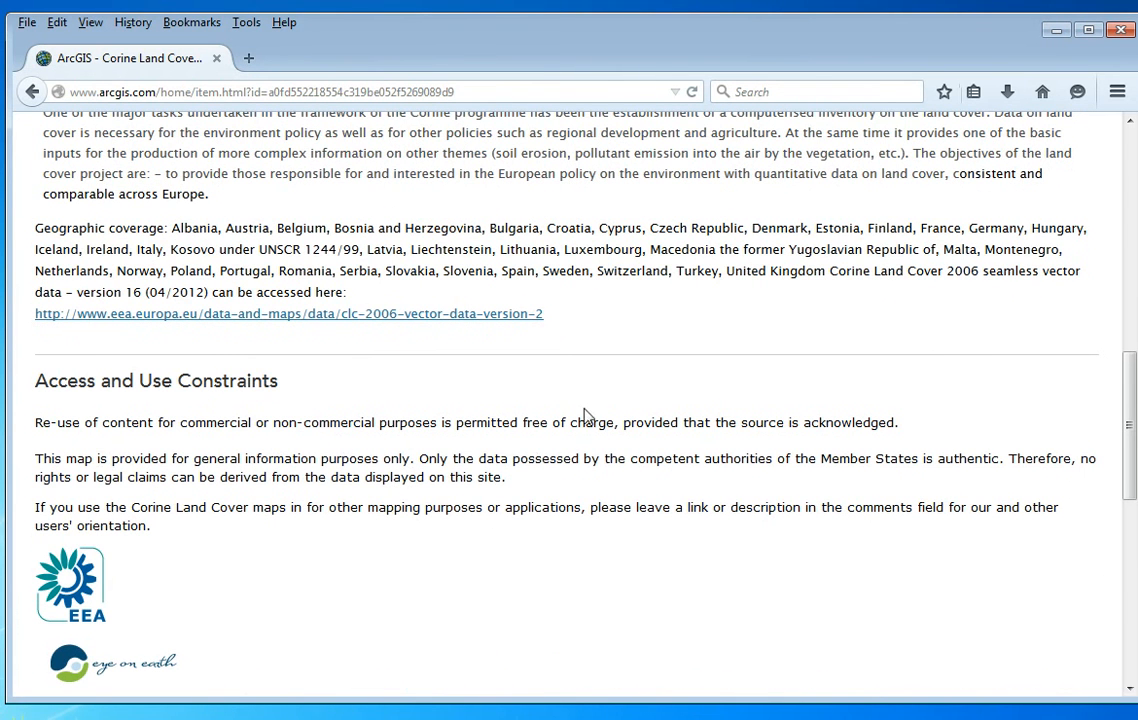
pyautogui.scroll(4, 690, 395)
pyautogui.scroll(4, 700, 420)
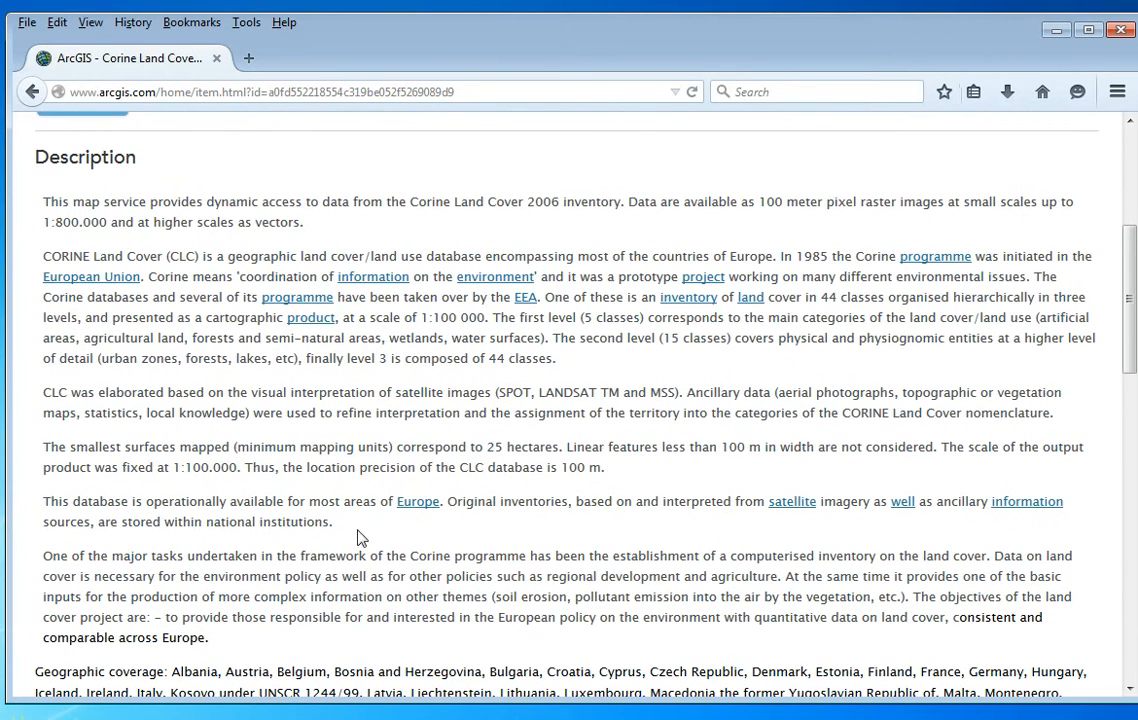
pyautogui.scroll(2, 330, 340)
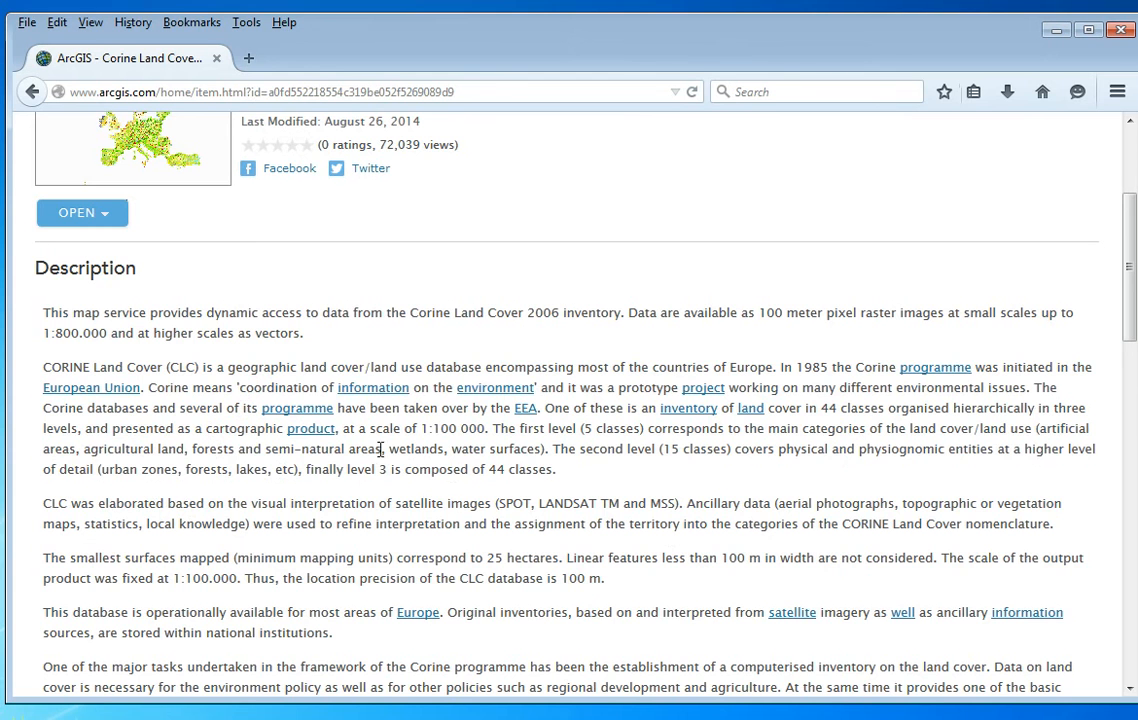
pyautogui.scroll(2, 419, 447)
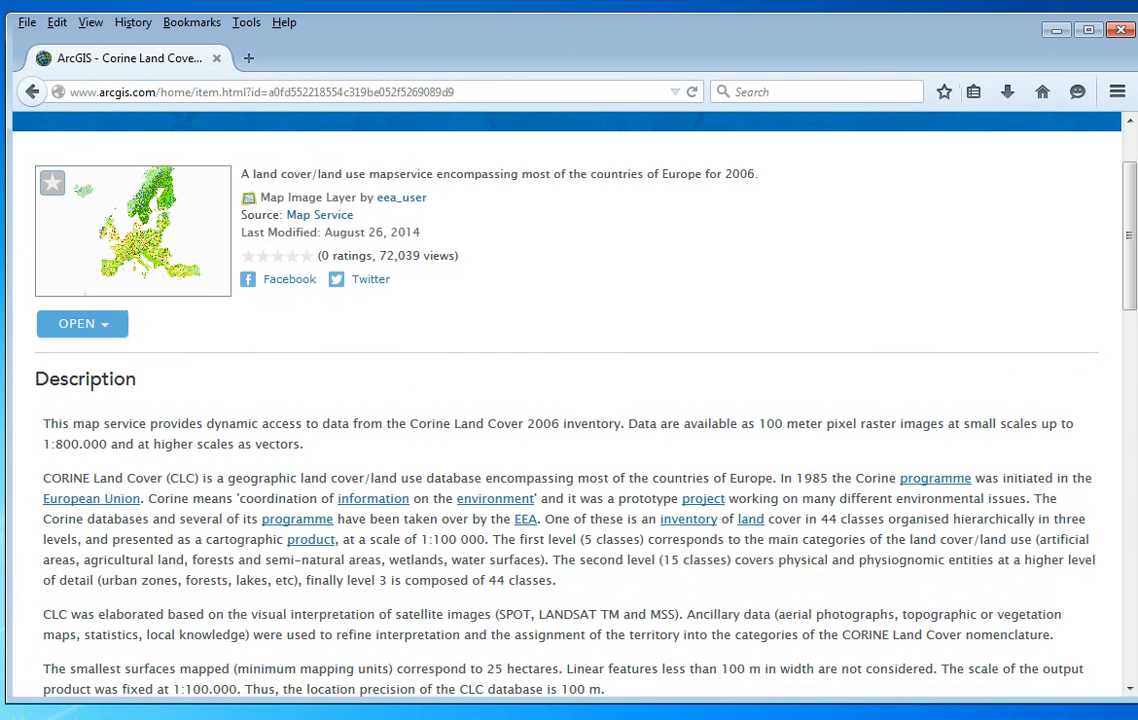
# Step: Return to songer's Fist Map and open the Search for Layers panel
pyautogui.click(32, 91)
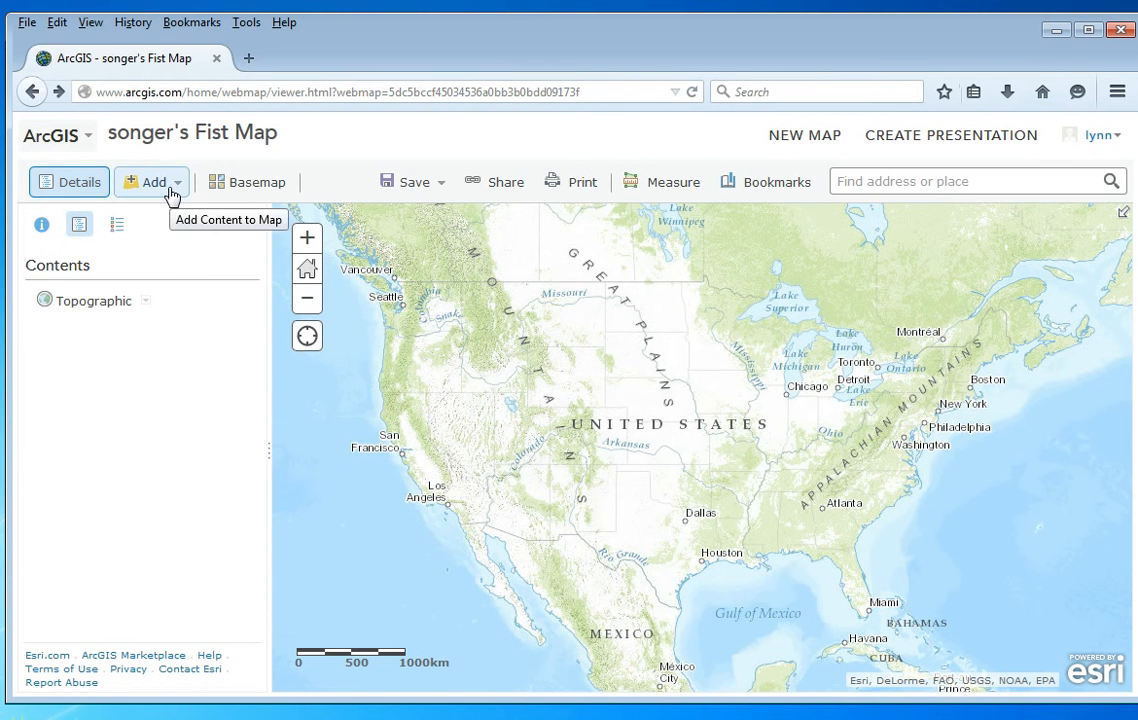
pyautogui.click(170, 188)
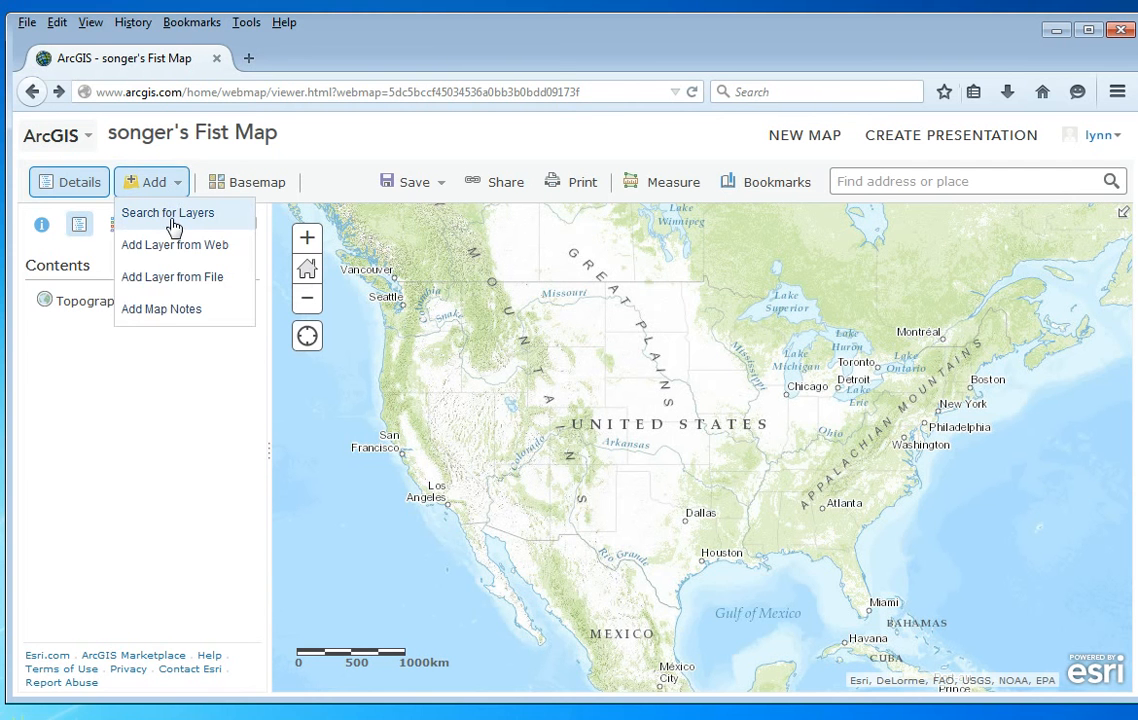
pyautogui.click(170, 214)
pyautogui.click(145, 260)
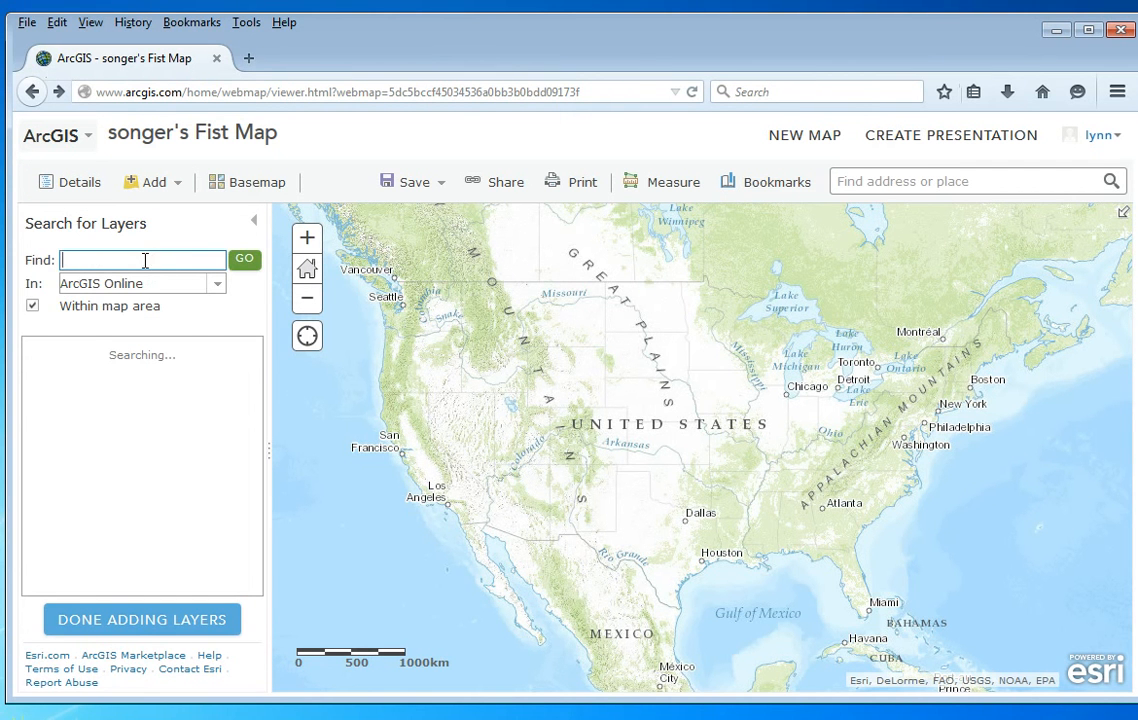
# Step: Search layers for 'france' and scroll through the 109 results
pyautogui.write('france')
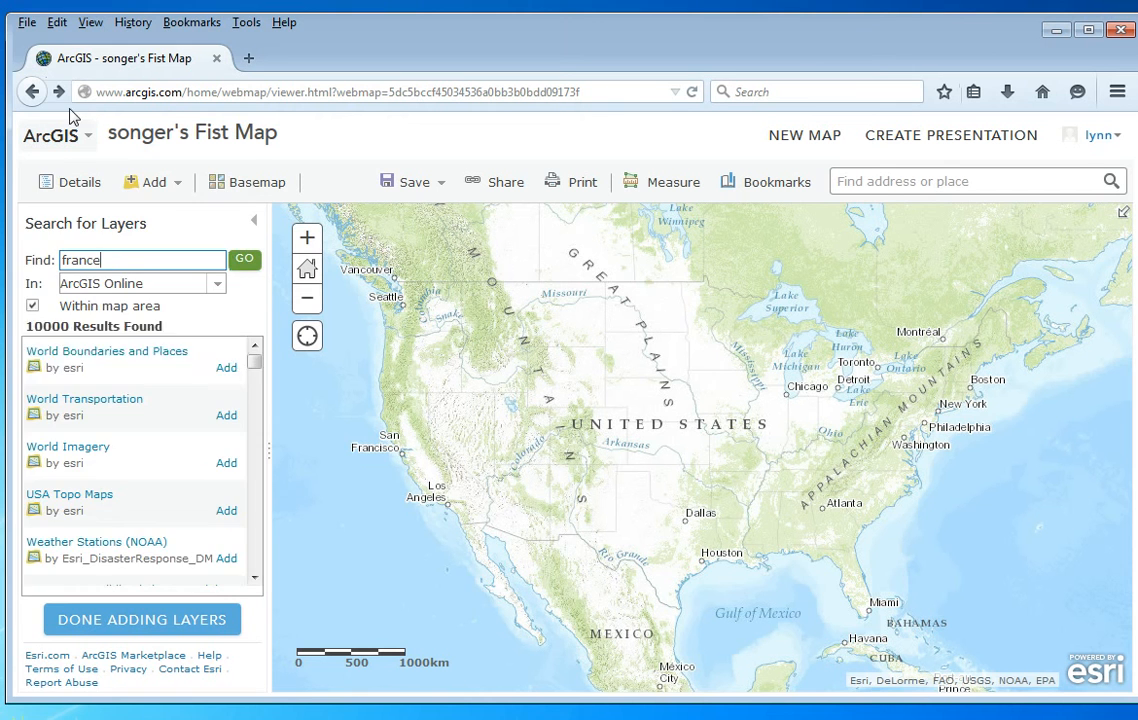
pyautogui.press('Return')
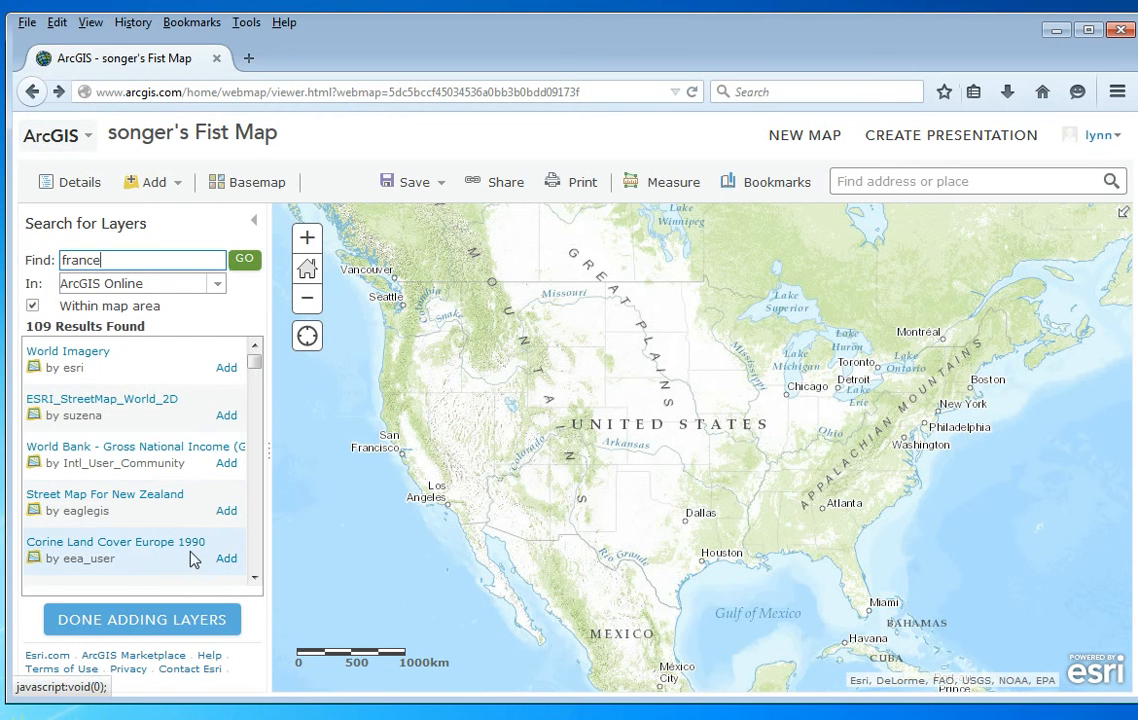
pyautogui.scroll(-3, 190, 555)
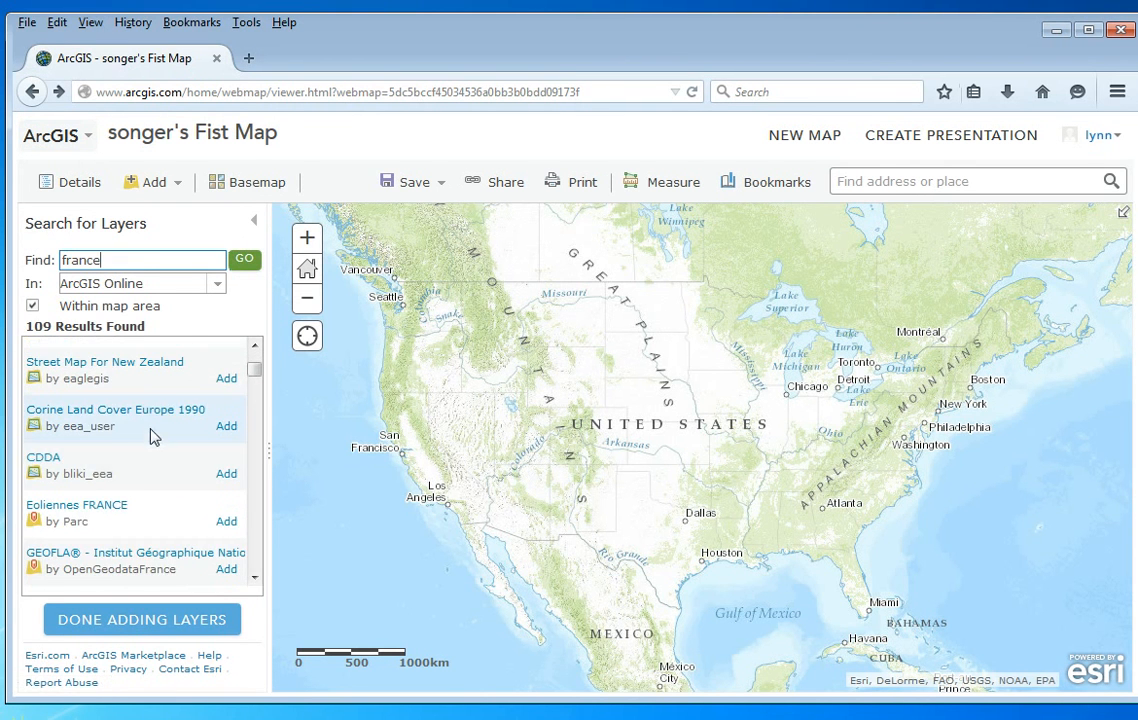
pyautogui.scroll(-2, 153, 435)
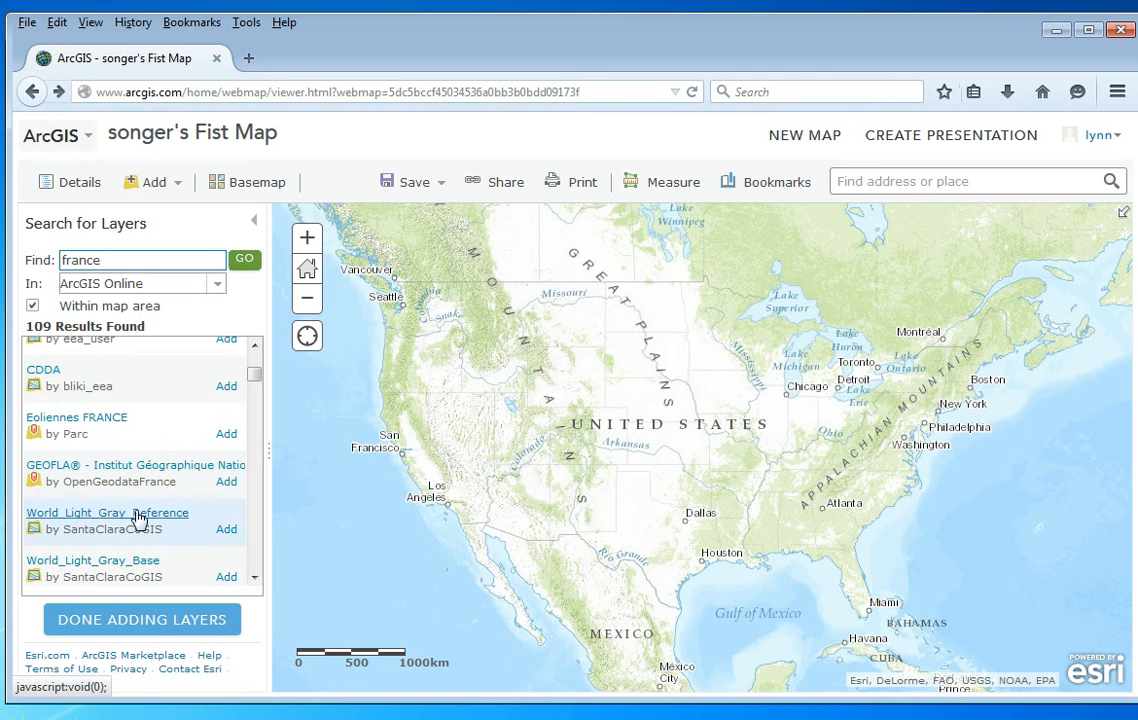
pyautogui.scroll(-1, 148, 515)
pyautogui.scroll(-4, 155, 505)
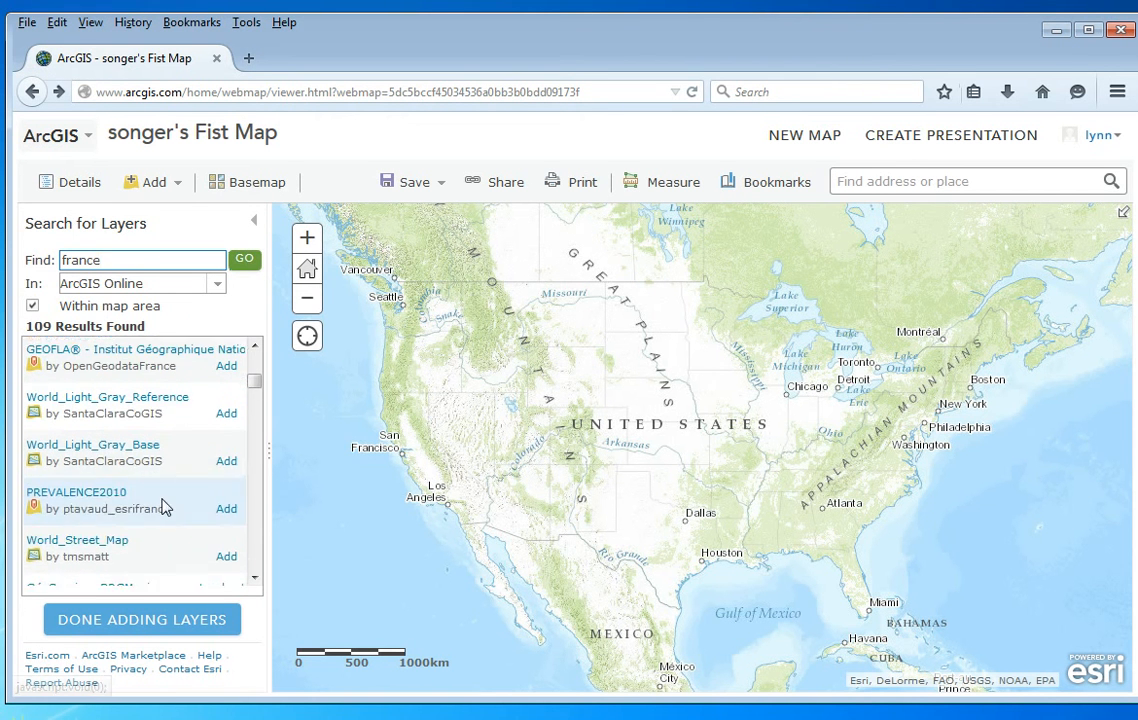
pyautogui.scroll(-5, 180, 538)
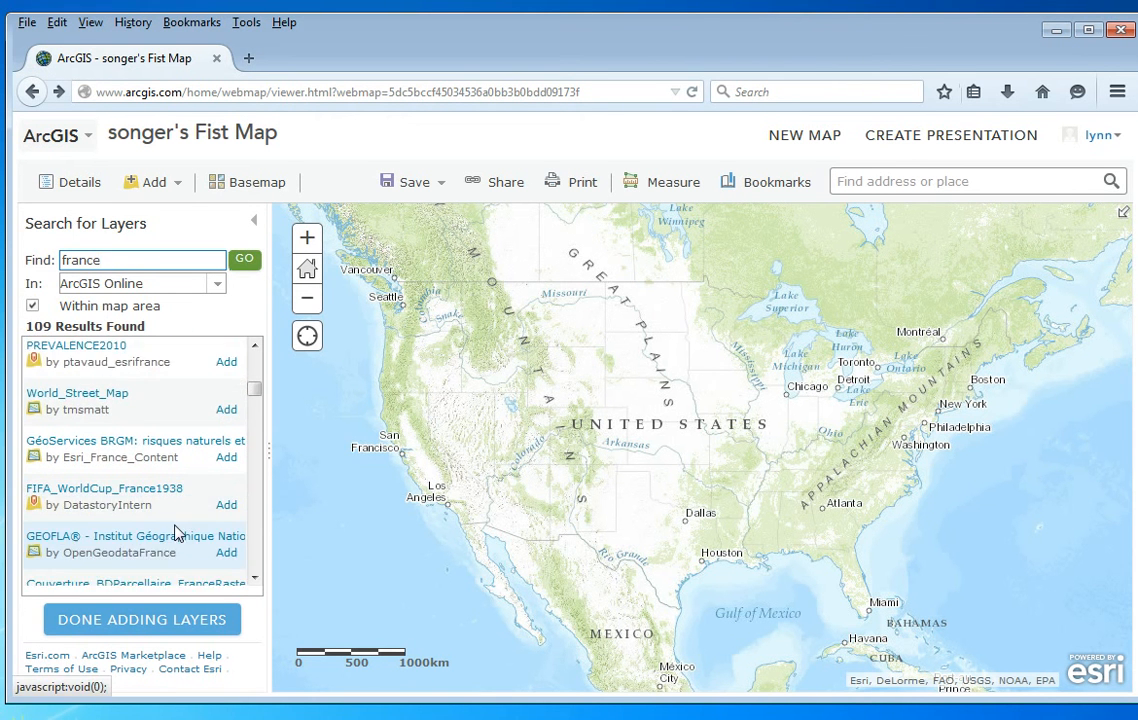
pyautogui.scroll(-3, 180, 538)
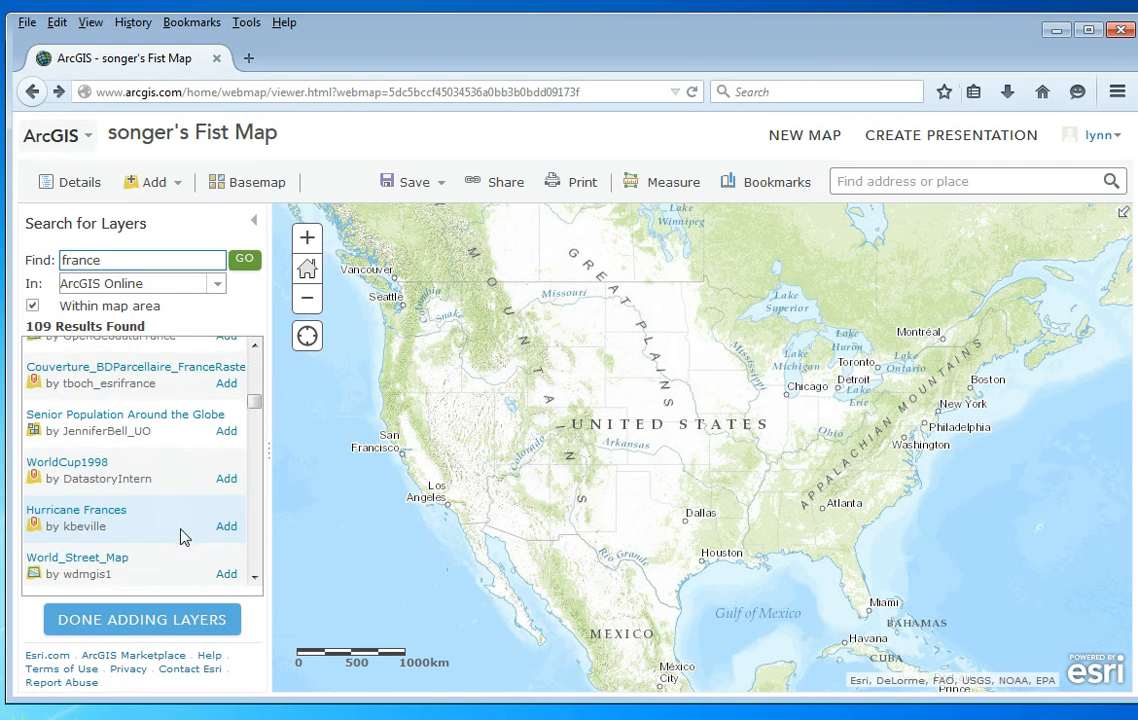
pyautogui.scroll(-2, 170, 510)
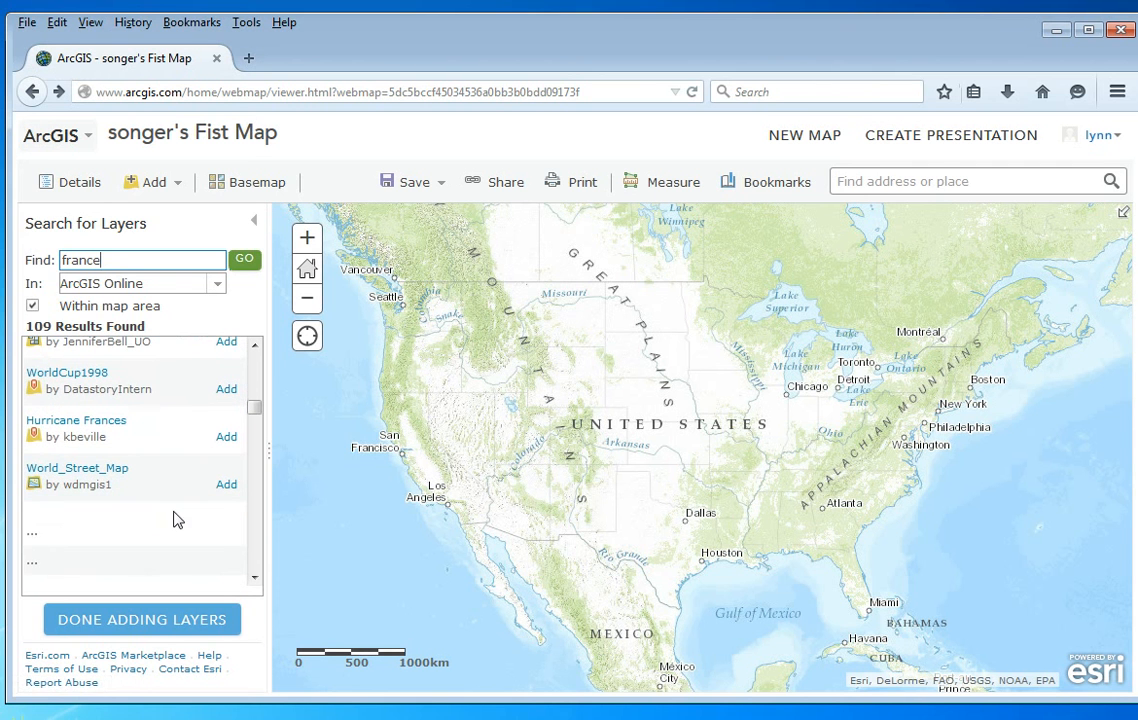
# Step: Replace the search term with 'France' and rerun the layer search
pyautogui.doubleClick(119, 257)
pyautogui.write('F')
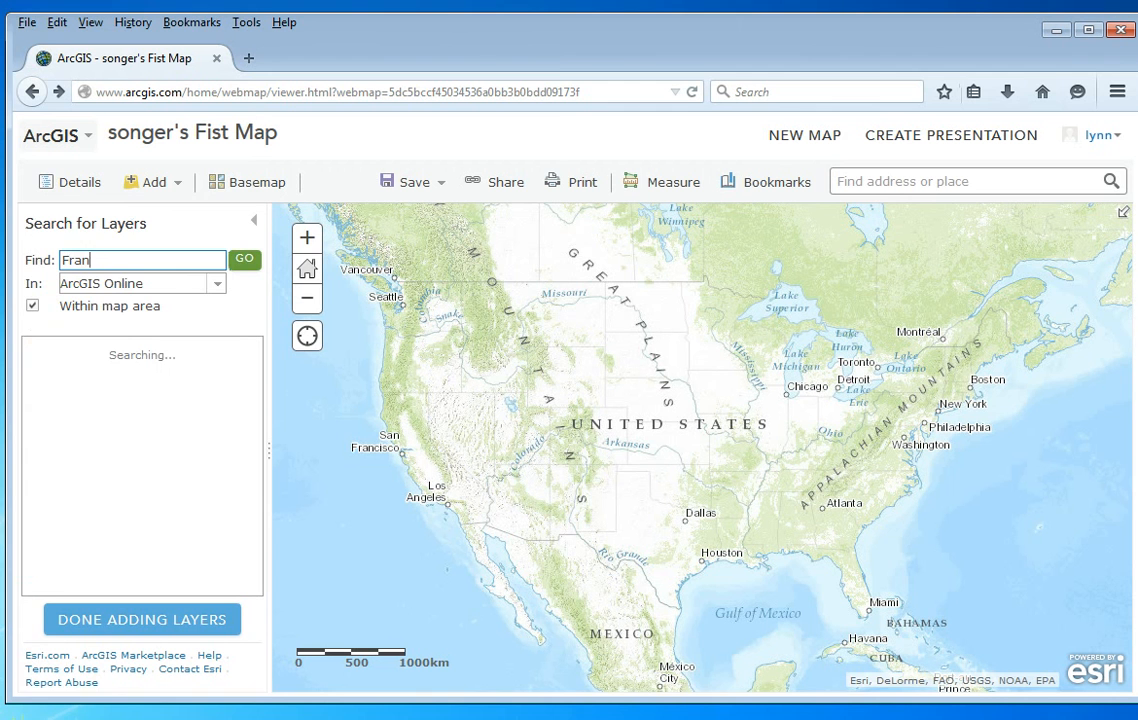
pyautogui.write('rance')
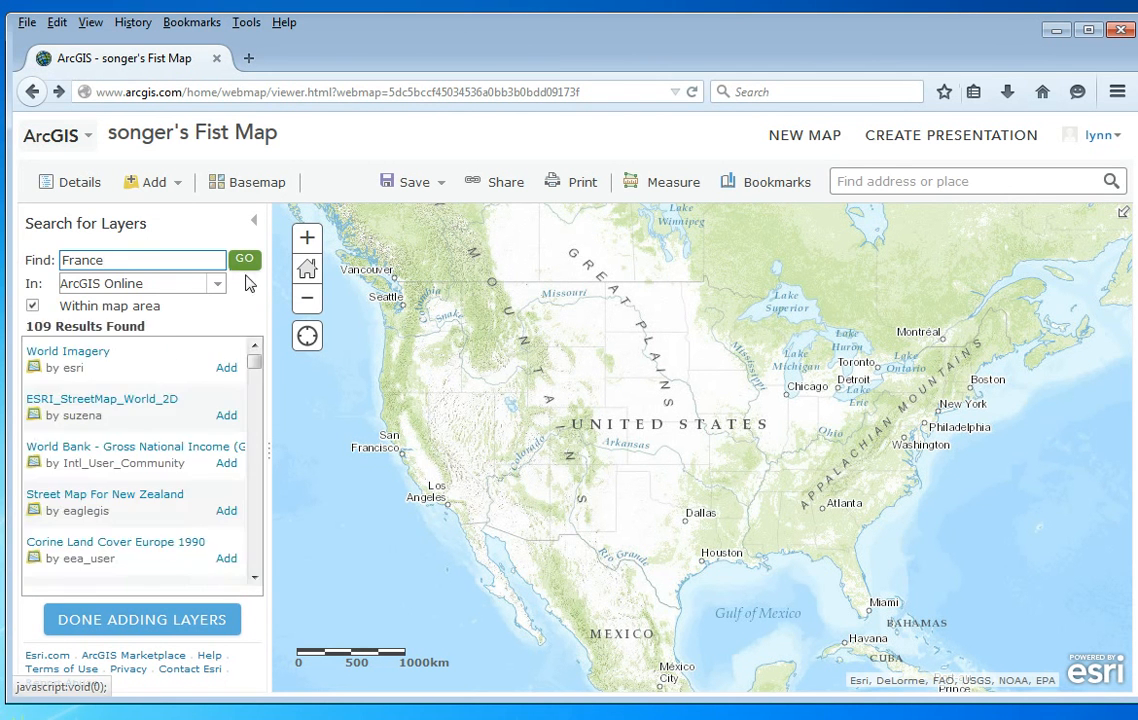
pyautogui.click(244, 261)
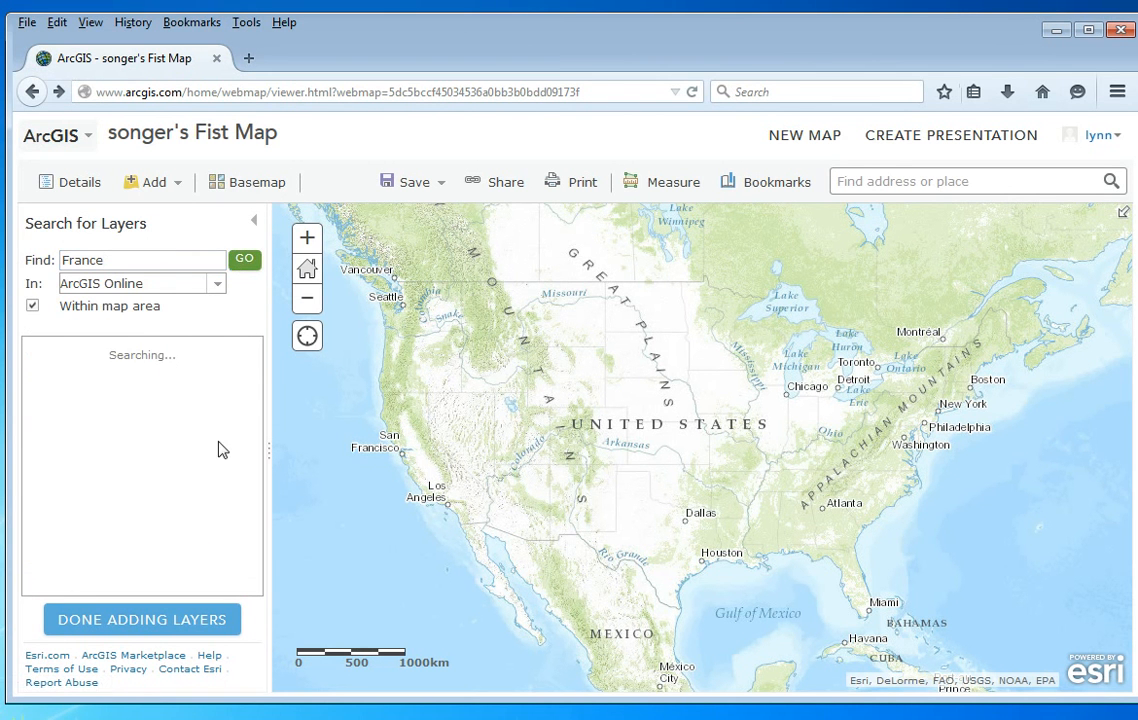
# Step: Scroll through the 109 results to locate Corine Land Cover Europe 1990
pyautogui.scroll(-8, 168, 490)
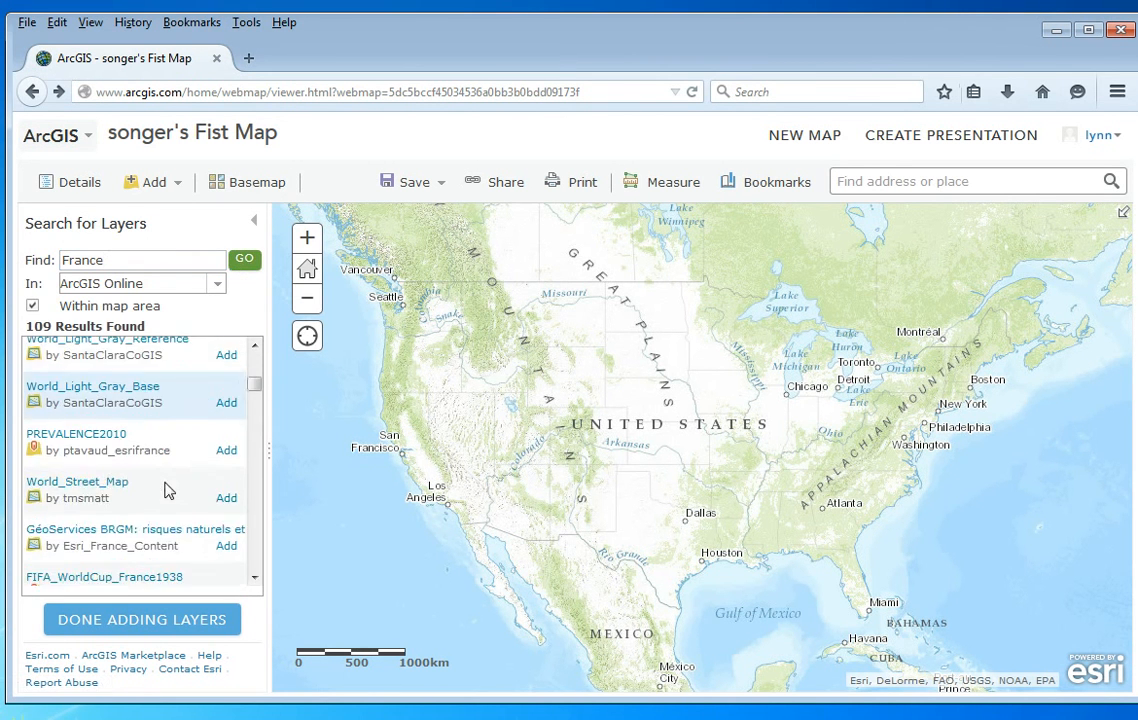
pyautogui.scroll(-5, 165, 470)
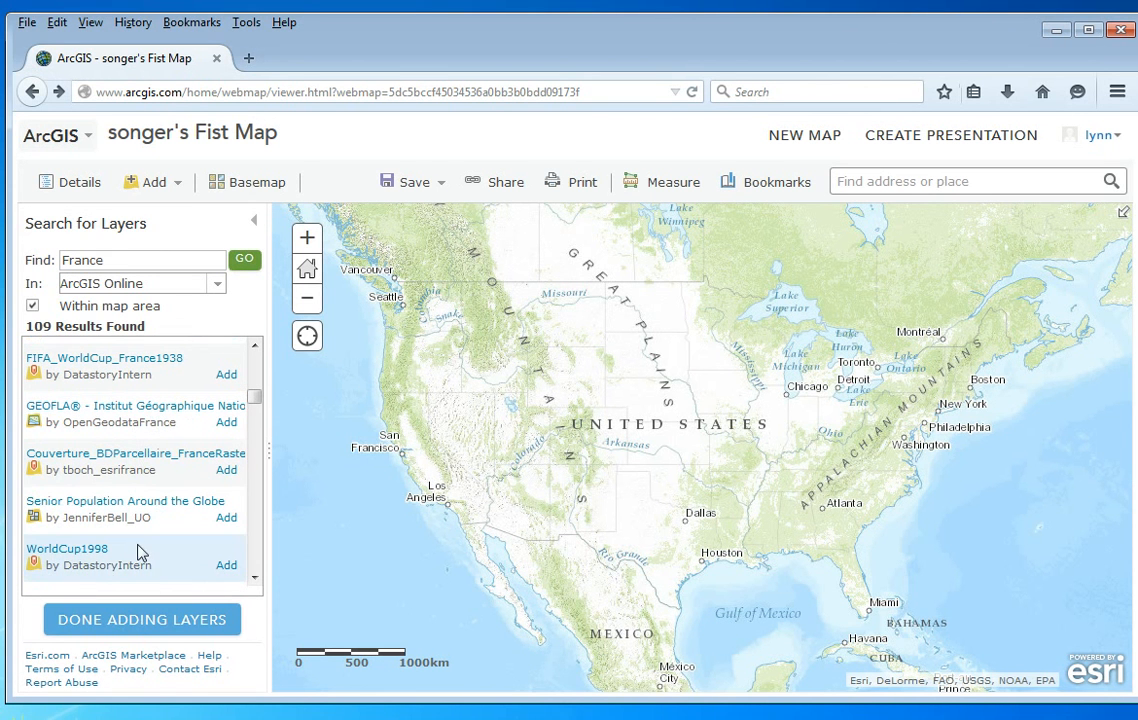
pyautogui.scroll(-2, 140, 553)
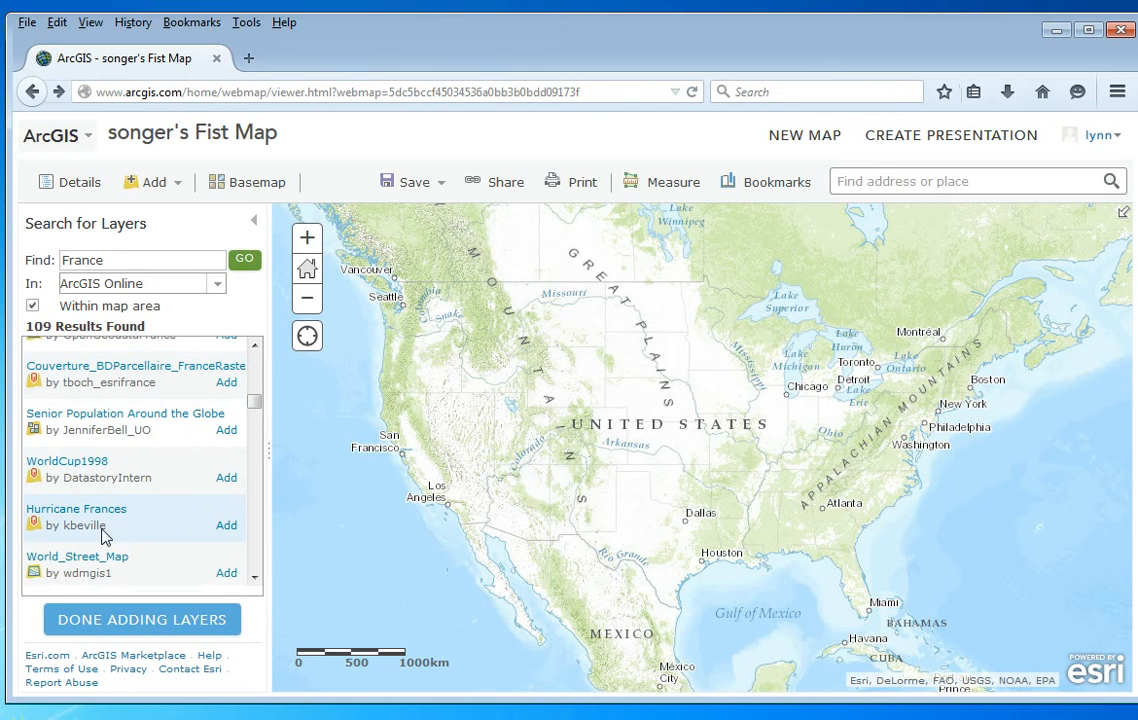
pyautogui.scroll(3, 108, 535)
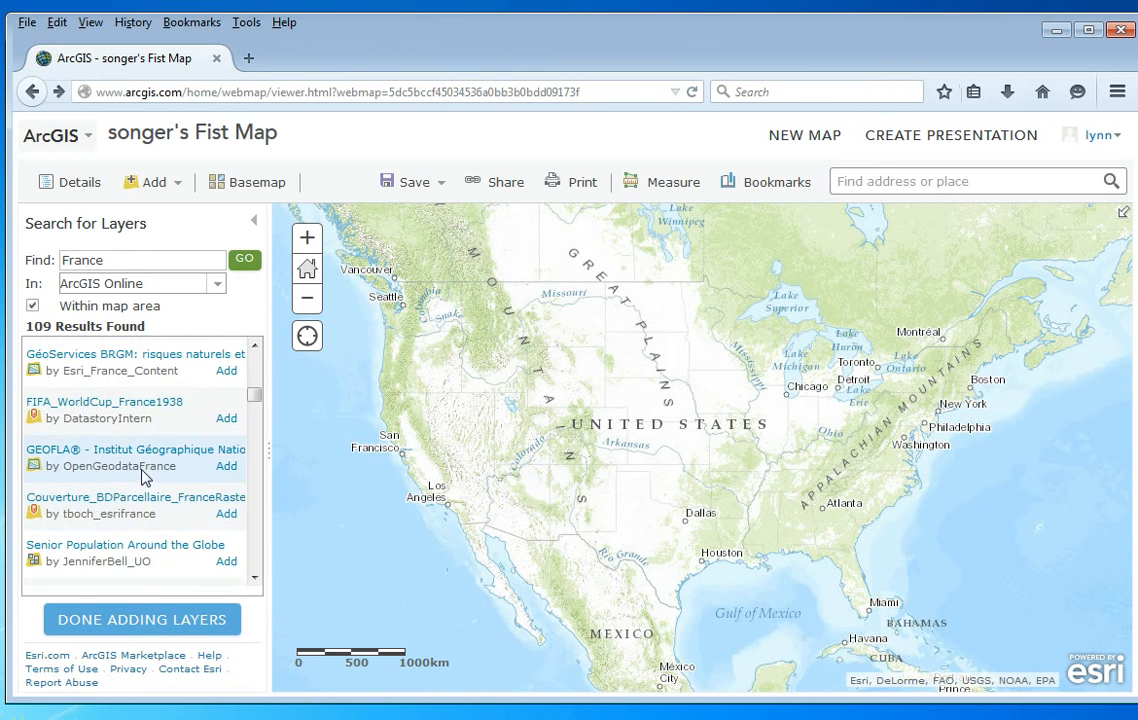
pyautogui.scroll(3, 142, 478)
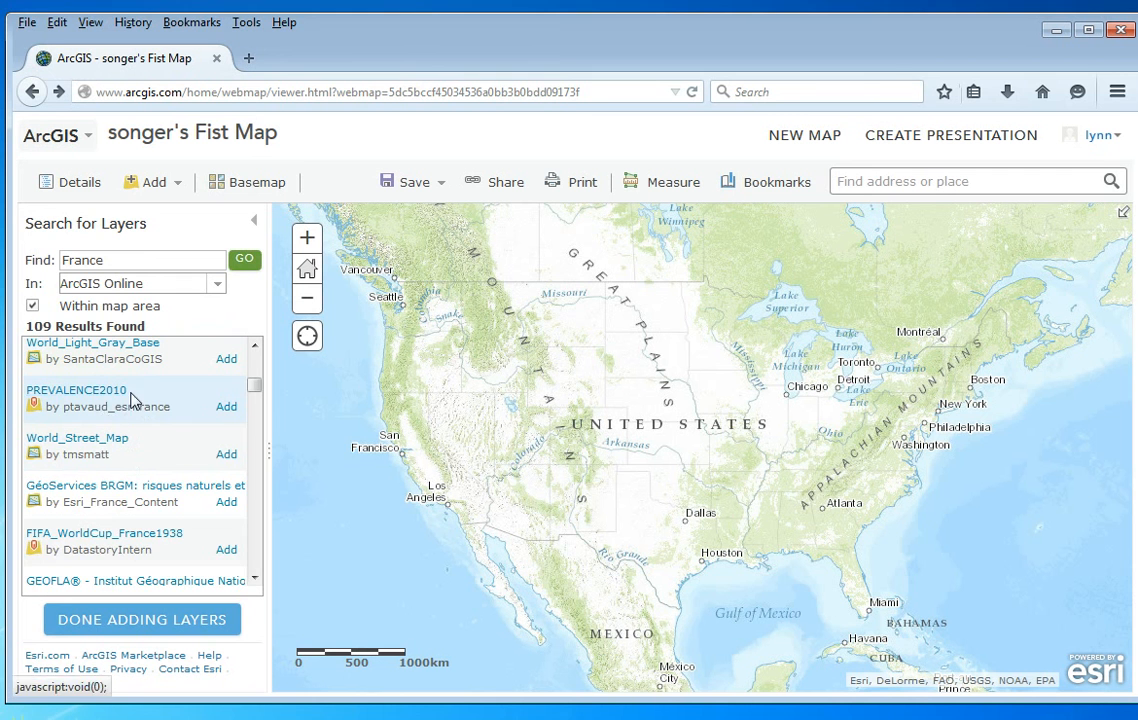
pyautogui.scroll(1, 135, 405)
pyautogui.scroll(2, 132, 406)
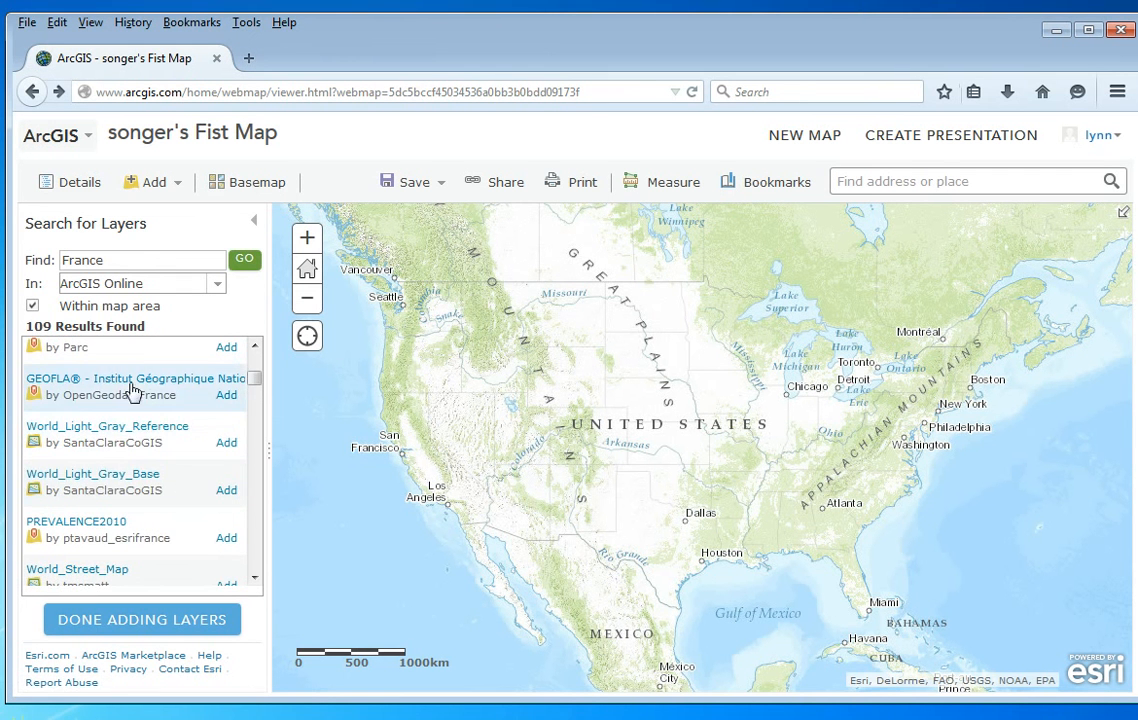
pyautogui.scroll(5, 135, 399)
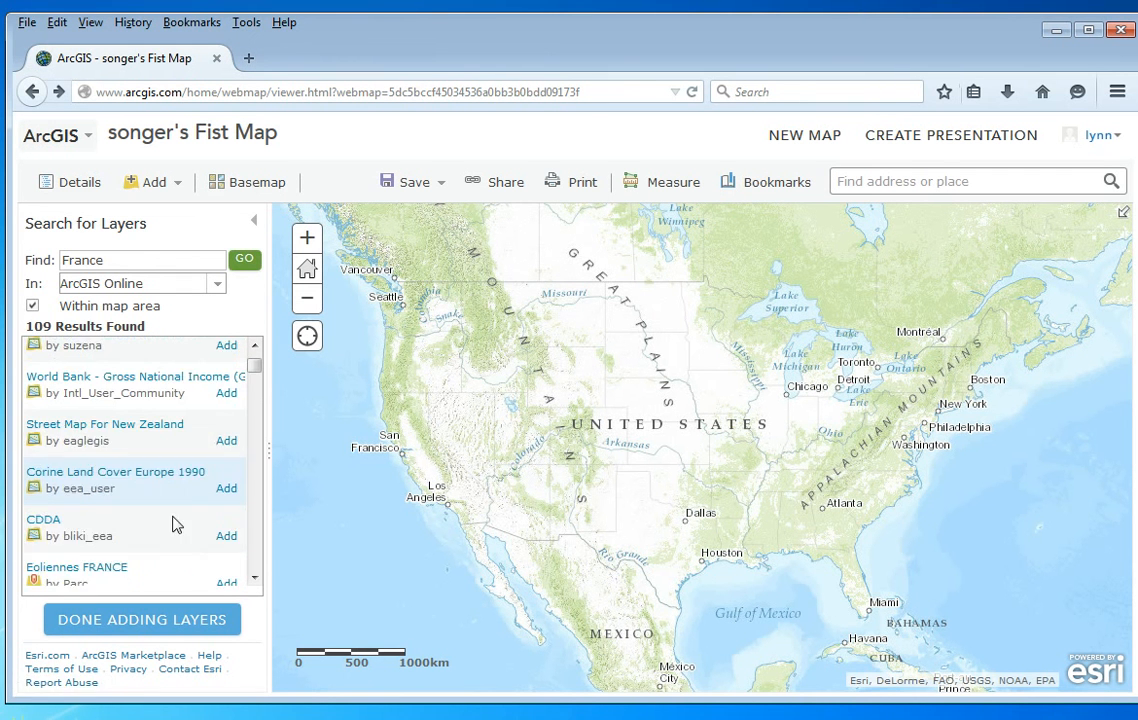
pyautogui.scroll(3, 125, 465)
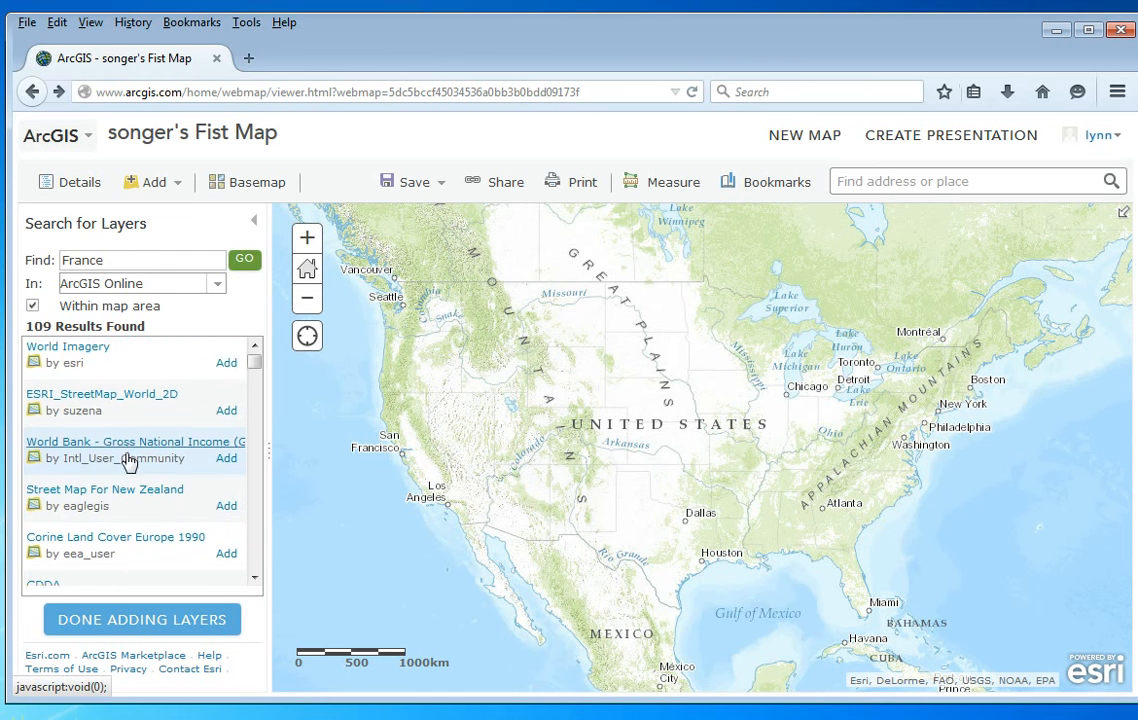
pyautogui.scroll(-1, 128, 460)
pyautogui.scroll(-2, 125, 465)
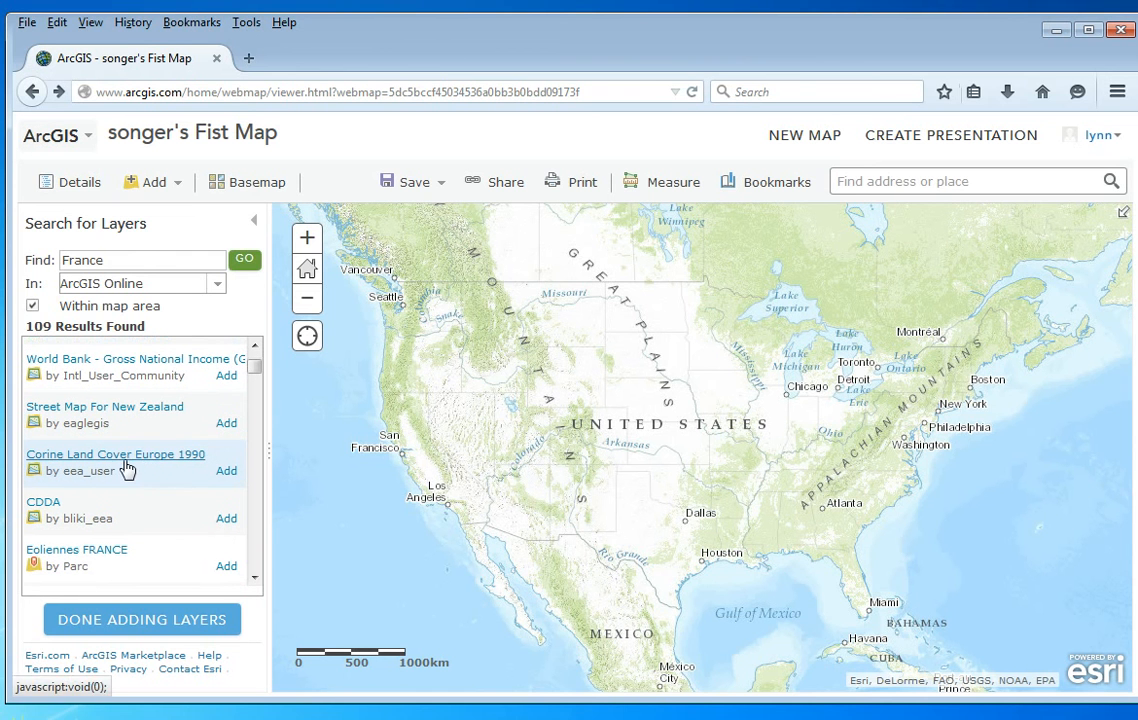
# Step: Open Corine Land Cover Europe 1990 from the results and add it to the map
pyautogui.click(127, 467)
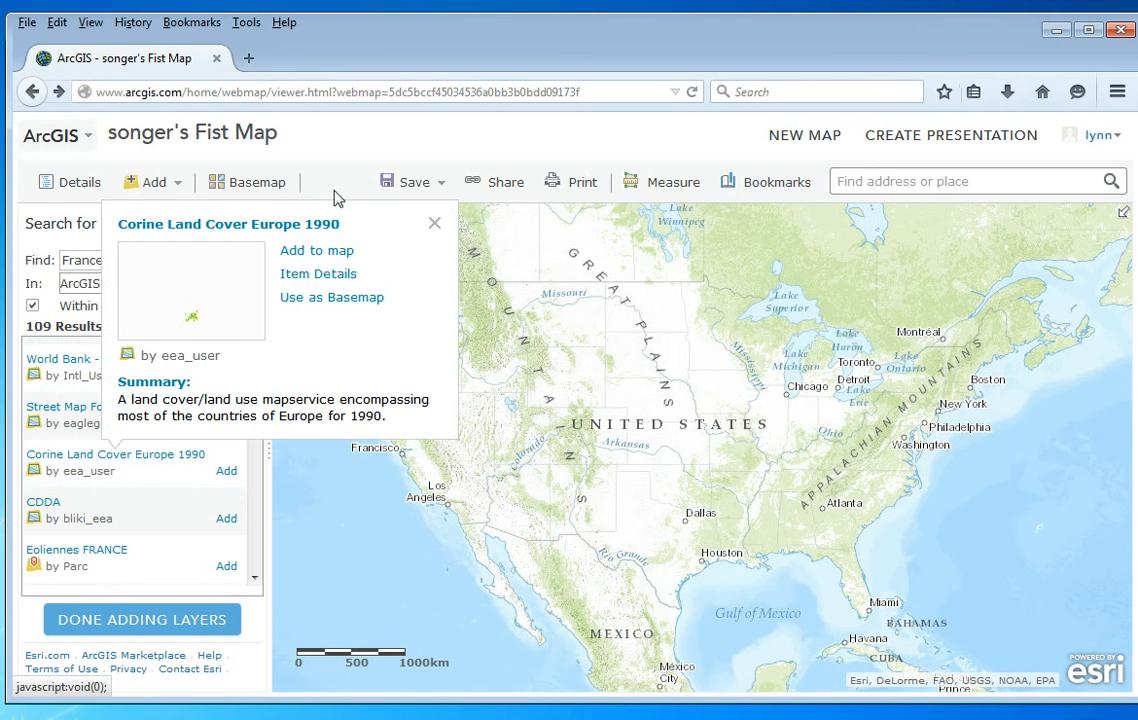
pyautogui.click(322, 251)
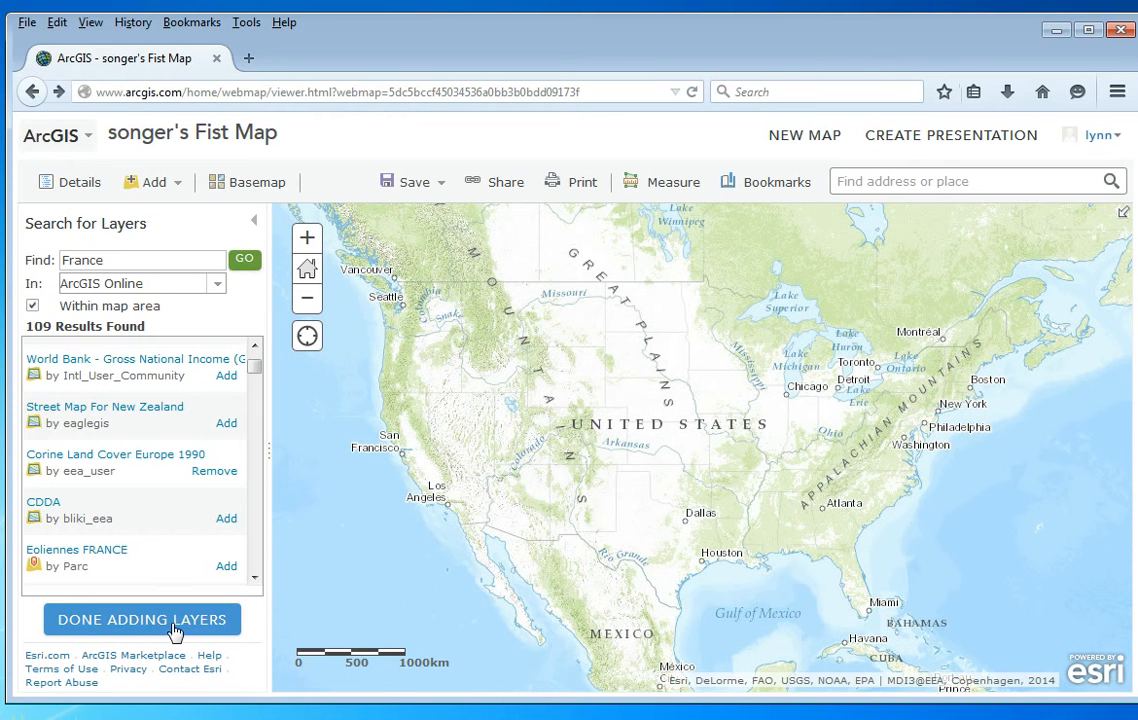
# Step: Switch the basemap to Imagery and keep scrolling the France search results
pyautogui.click(254, 189)
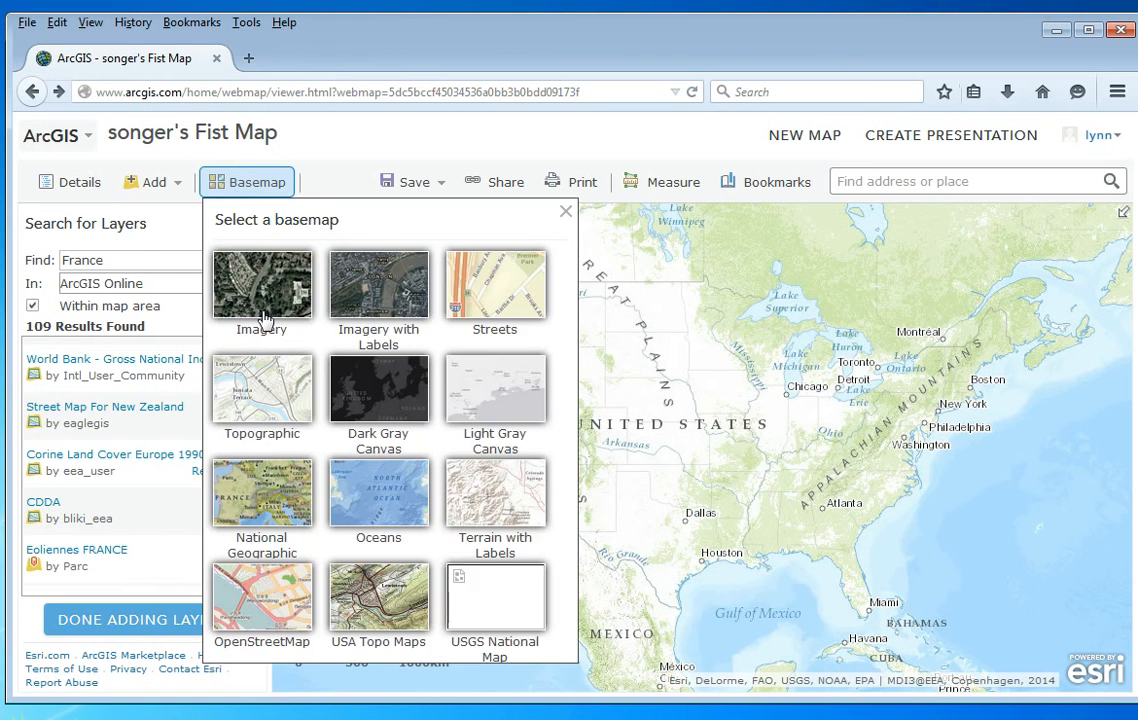
pyautogui.click(262, 266)
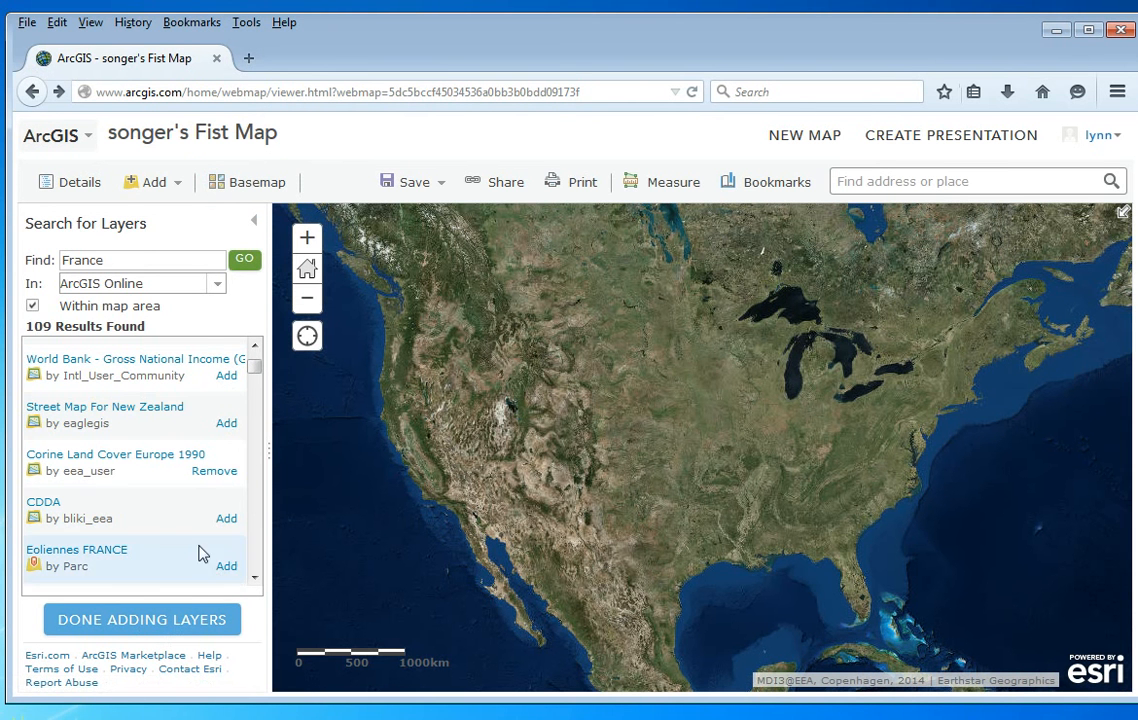
pyautogui.scroll(-2, 213, 527)
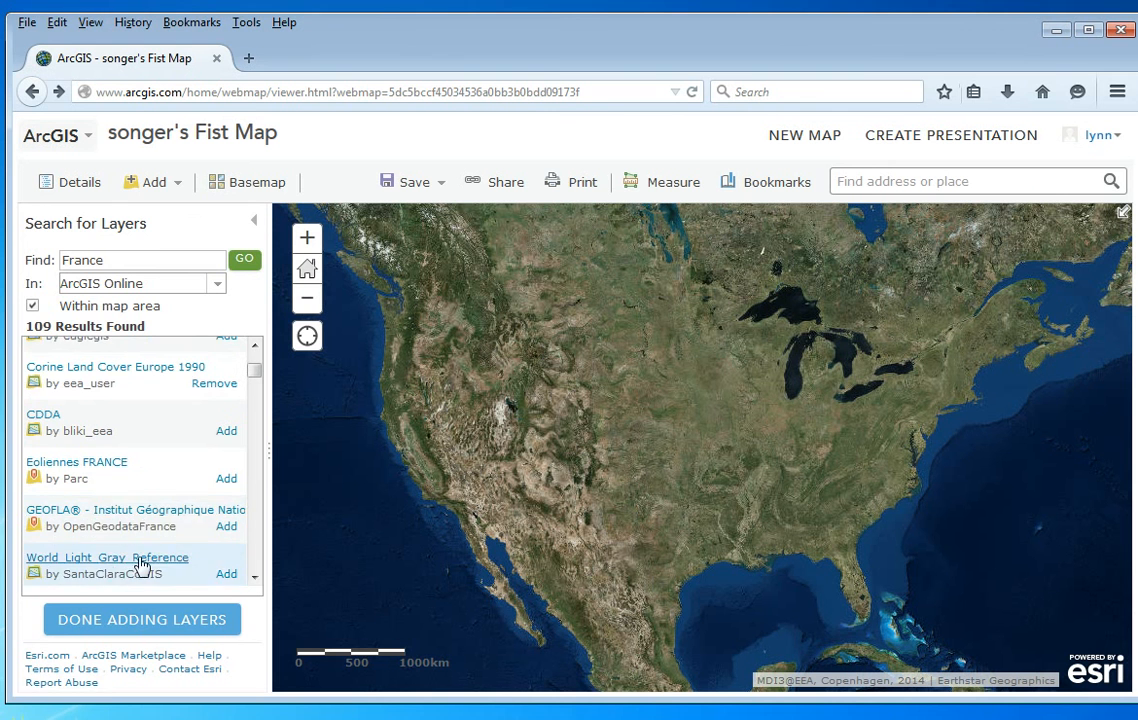
pyautogui.scroll(-2, 188, 540)
pyautogui.scroll(-1, 182, 510)
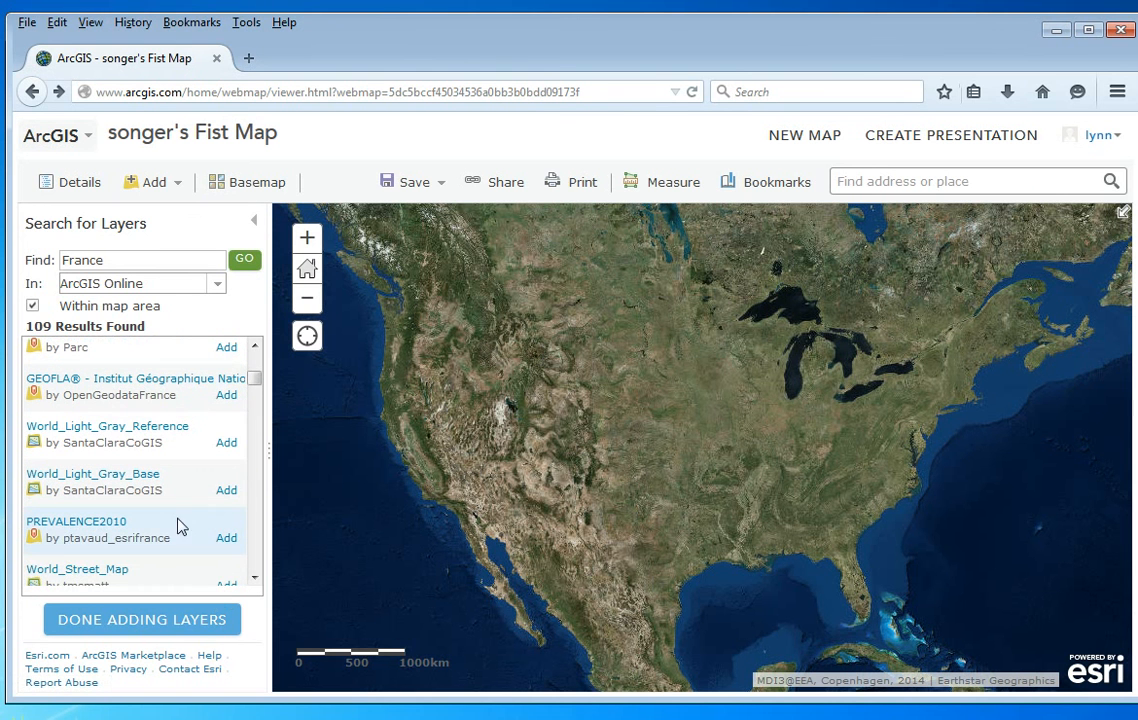
# Step: Preview PREVALENCE2010, then add Senior Population Around the Globe from the results
pyautogui.click(71, 524)
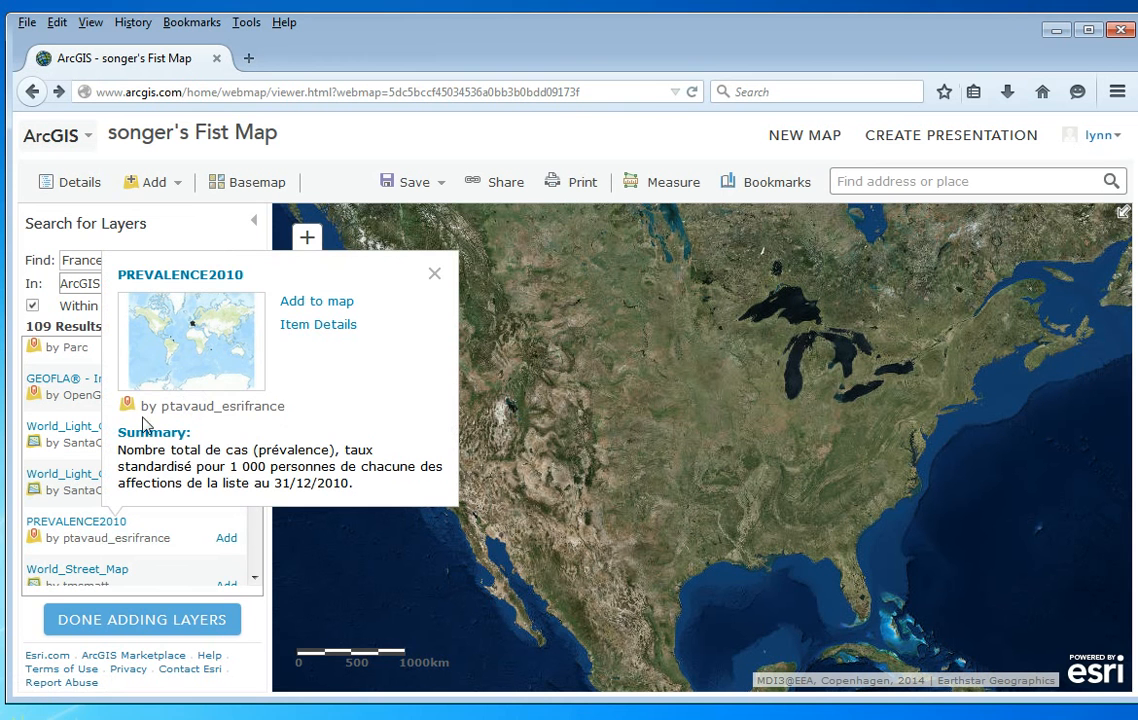
pyautogui.click(435, 274)
pyautogui.scroll(-3, 146, 528)
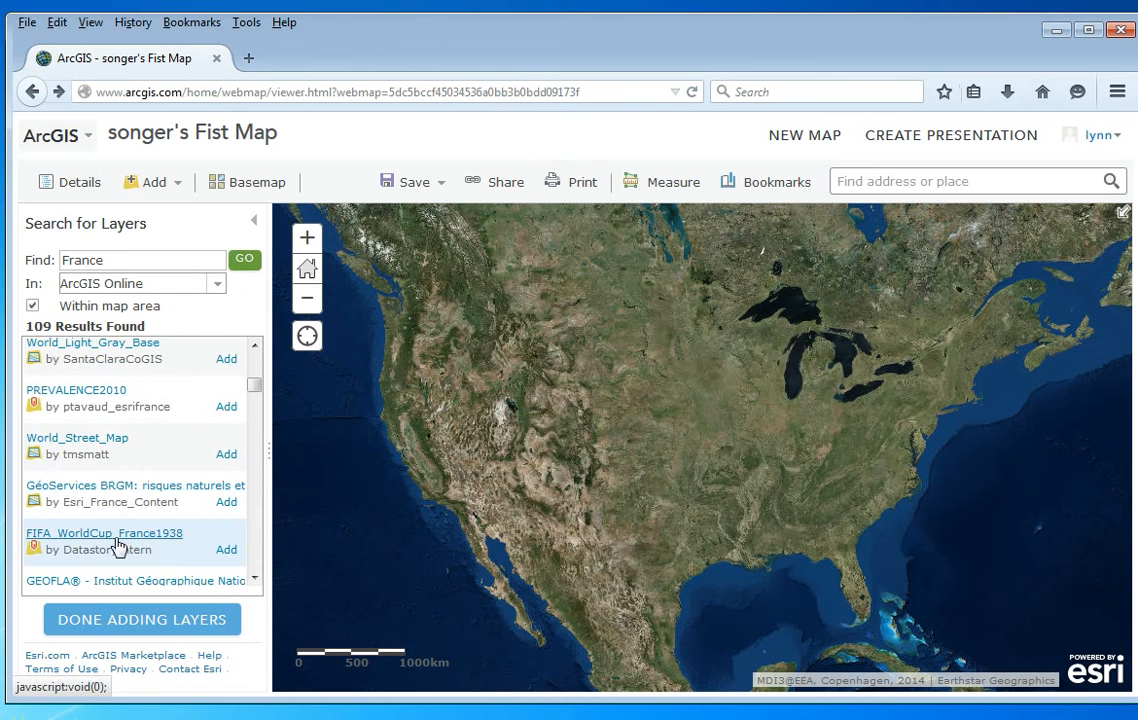
pyautogui.scroll(-2, 168, 520)
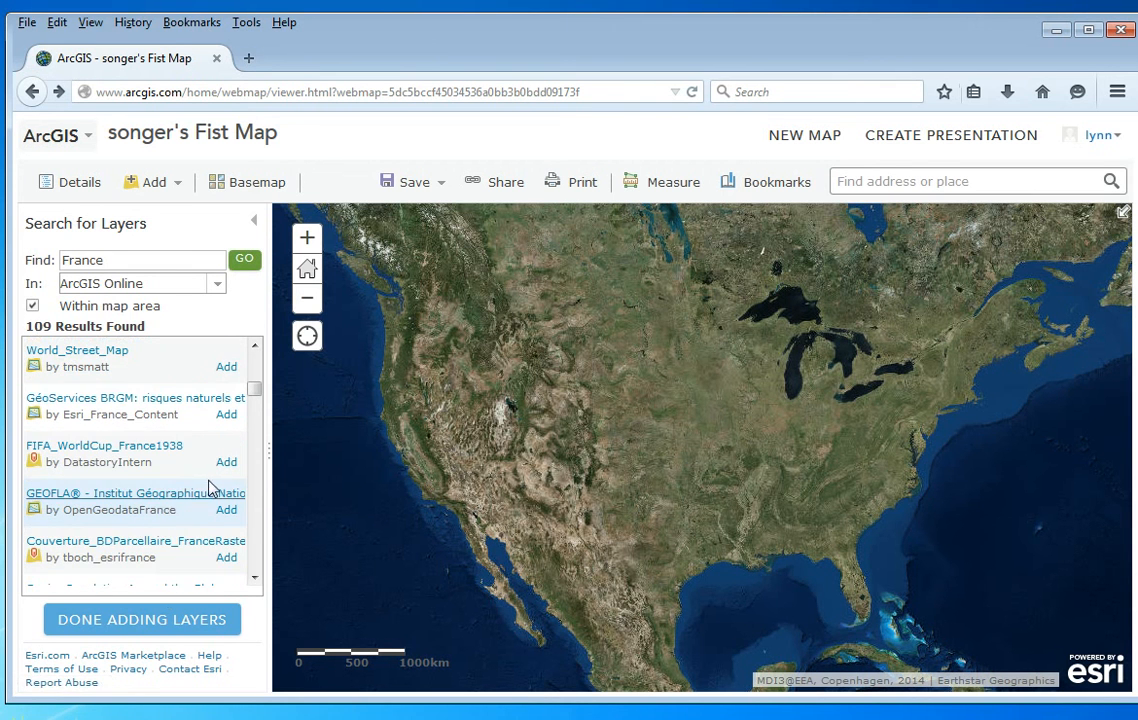
pyautogui.scroll(-1, 200, 495)
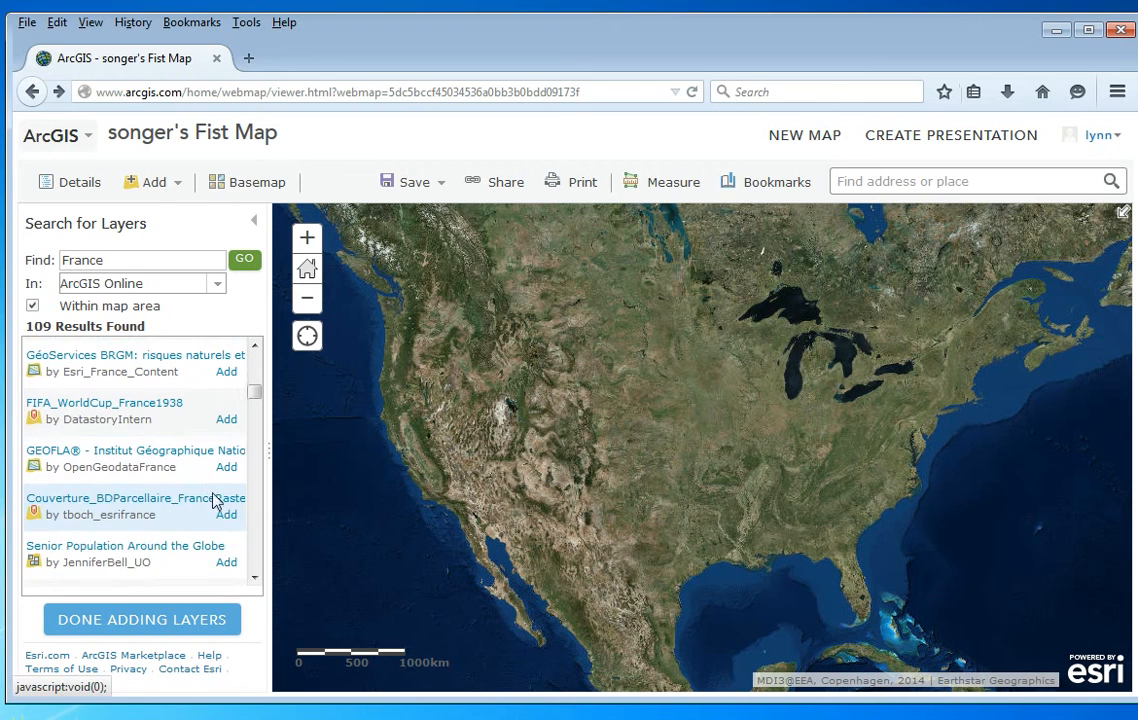
pyautogui.click(226, 562)
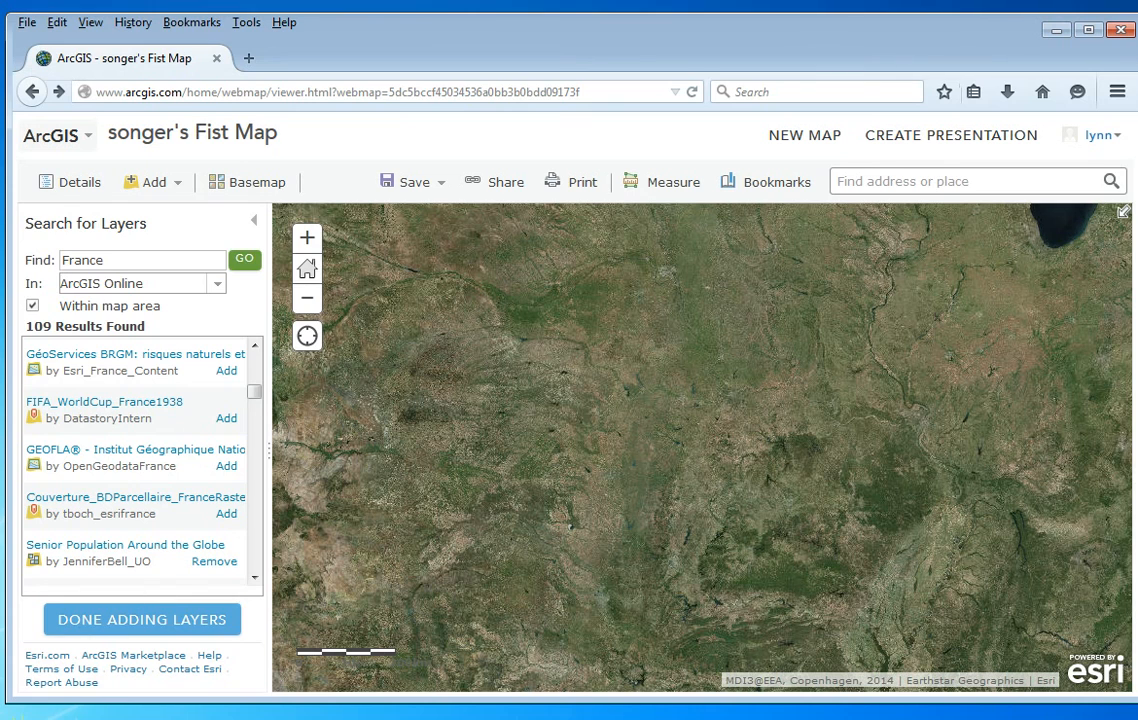
# Step: Zoom the map in slightly and finish adding Senior Population, Corine Land Cover Europe 1990 and Imagery
pyautogui.moveTo(680, 420); pyautogui.dragTo(743, 483)
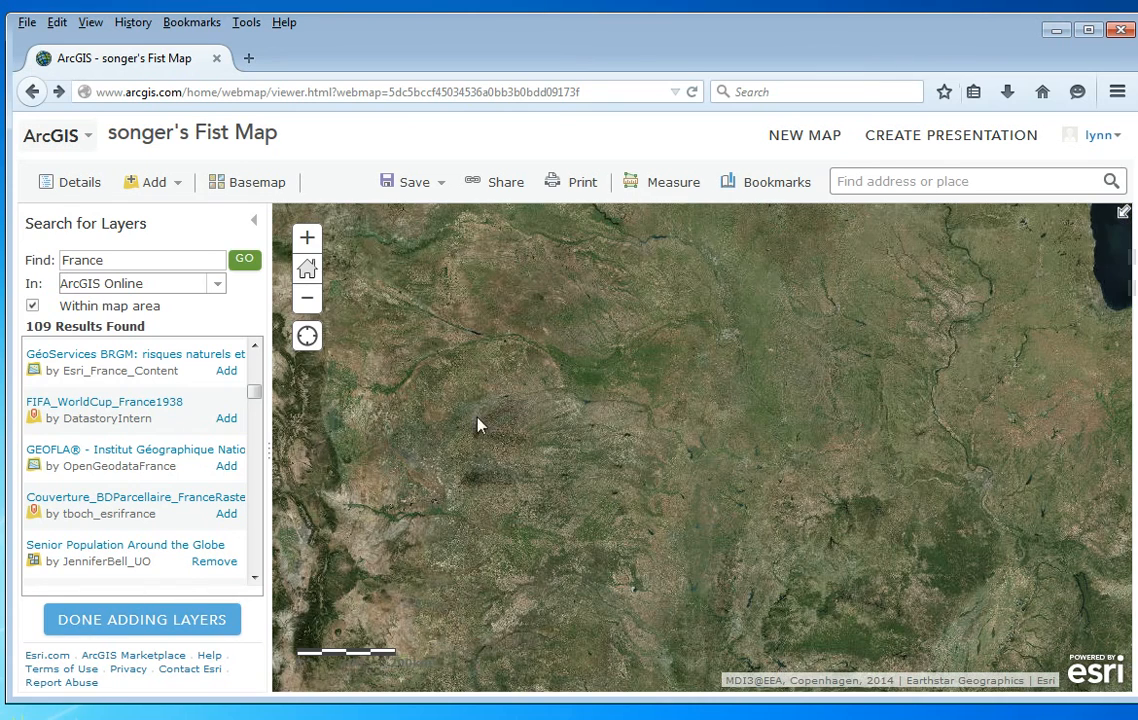
pyautogui.scroll(1, 549, 418)
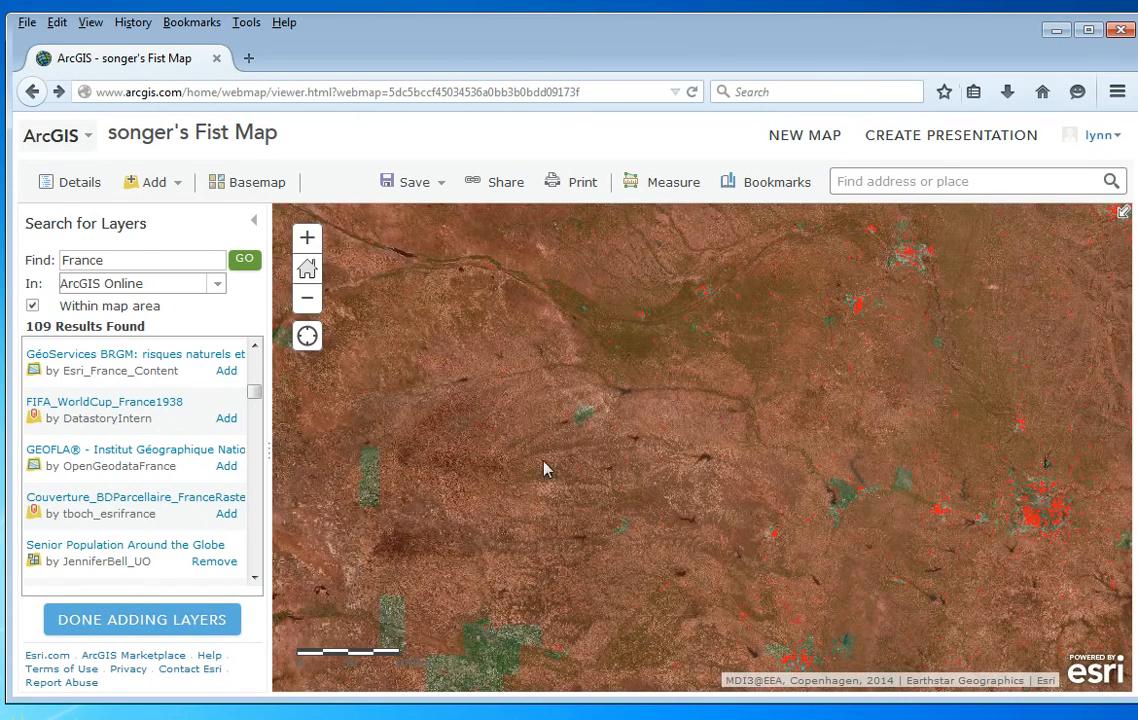
pyautogui.scroll(1, 505, 440)
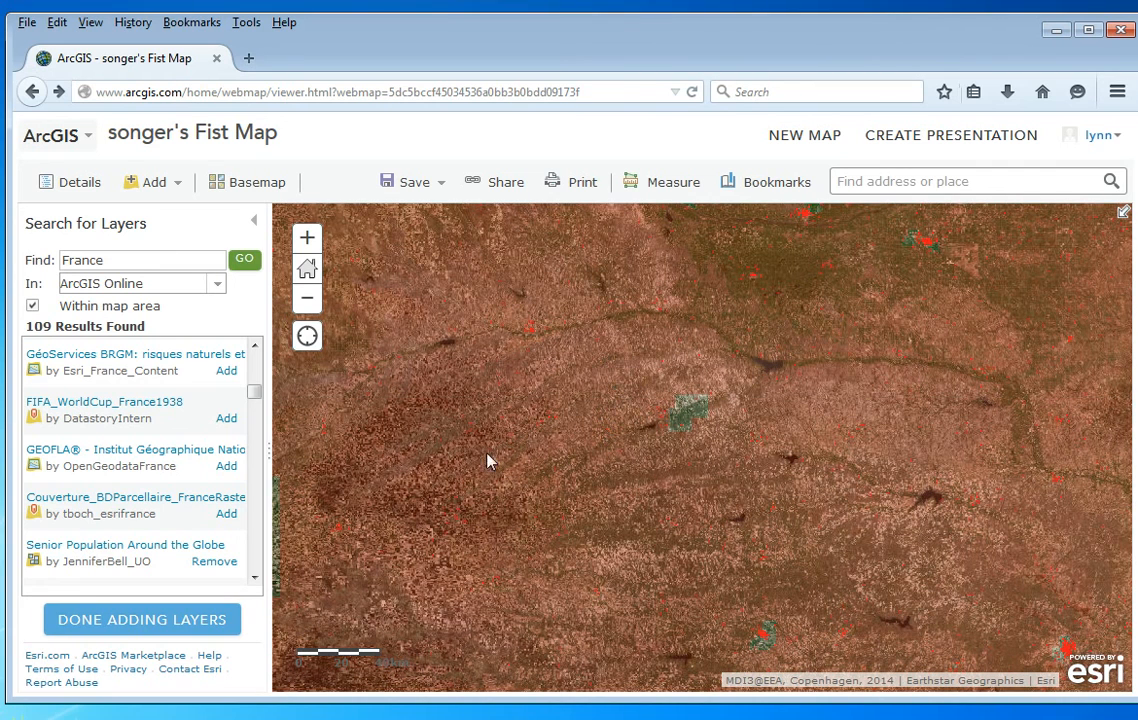
pyautogui.click(145, 620)
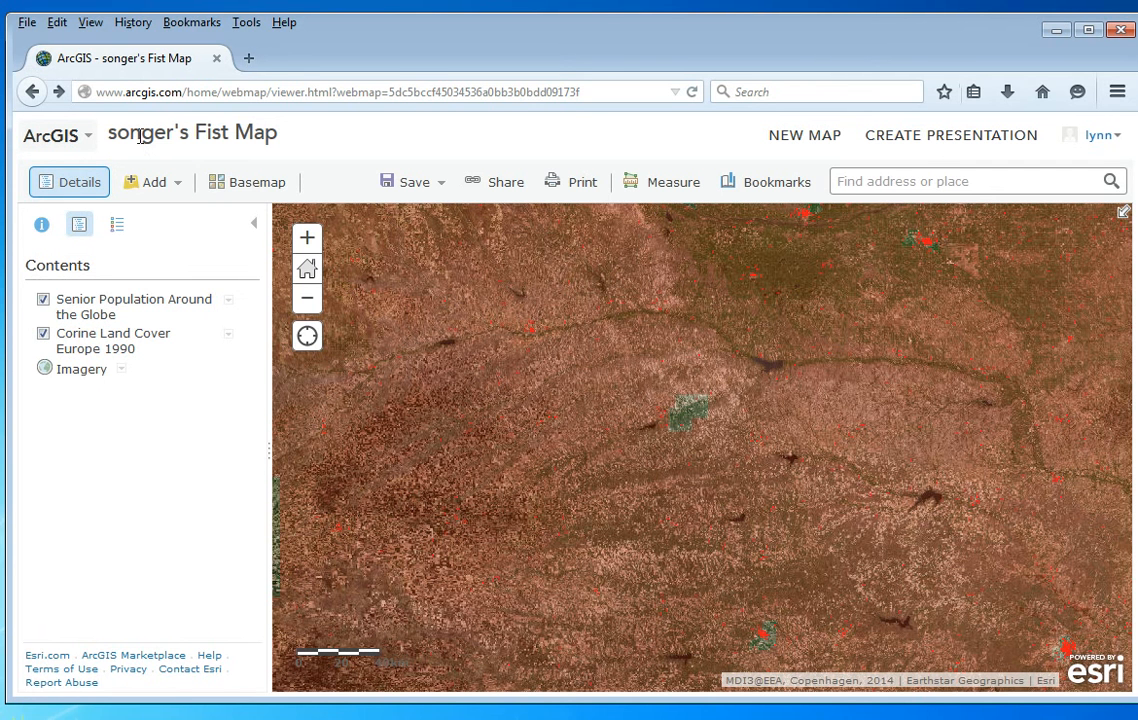
# Step: Display the legend with Senior Population dot symbols and Corine land-cover classes, panning the map northwest
pyautogui.click(118, 226)
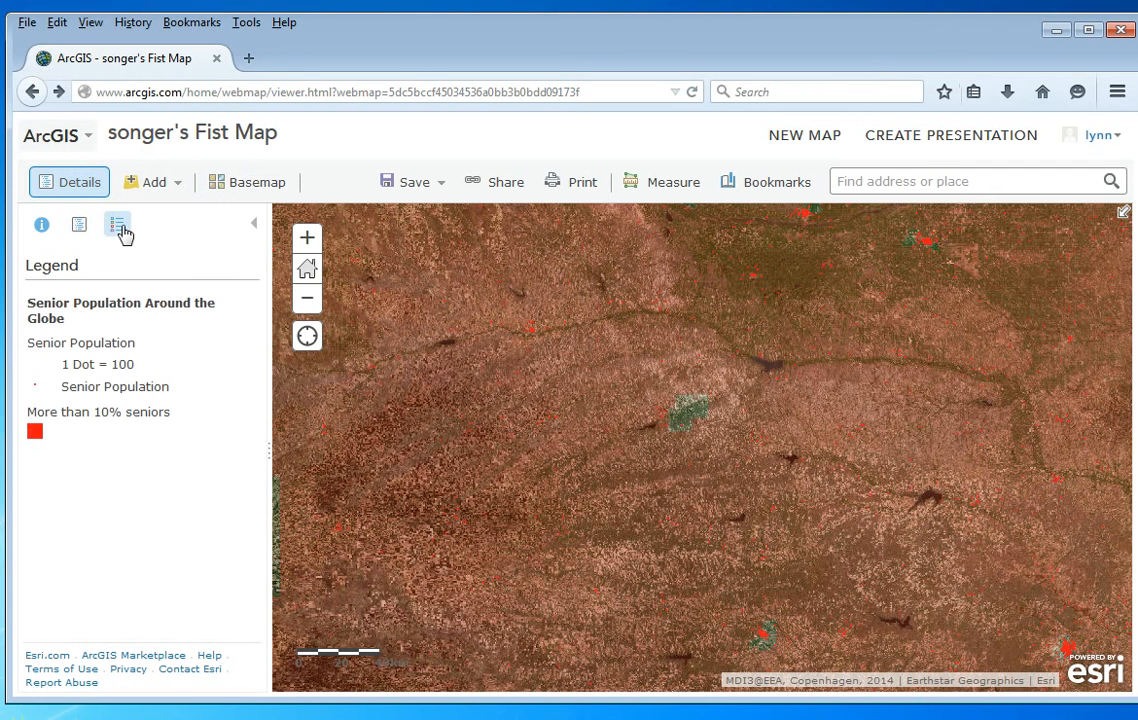
pyautogui.scroll(-2, 170, 378)
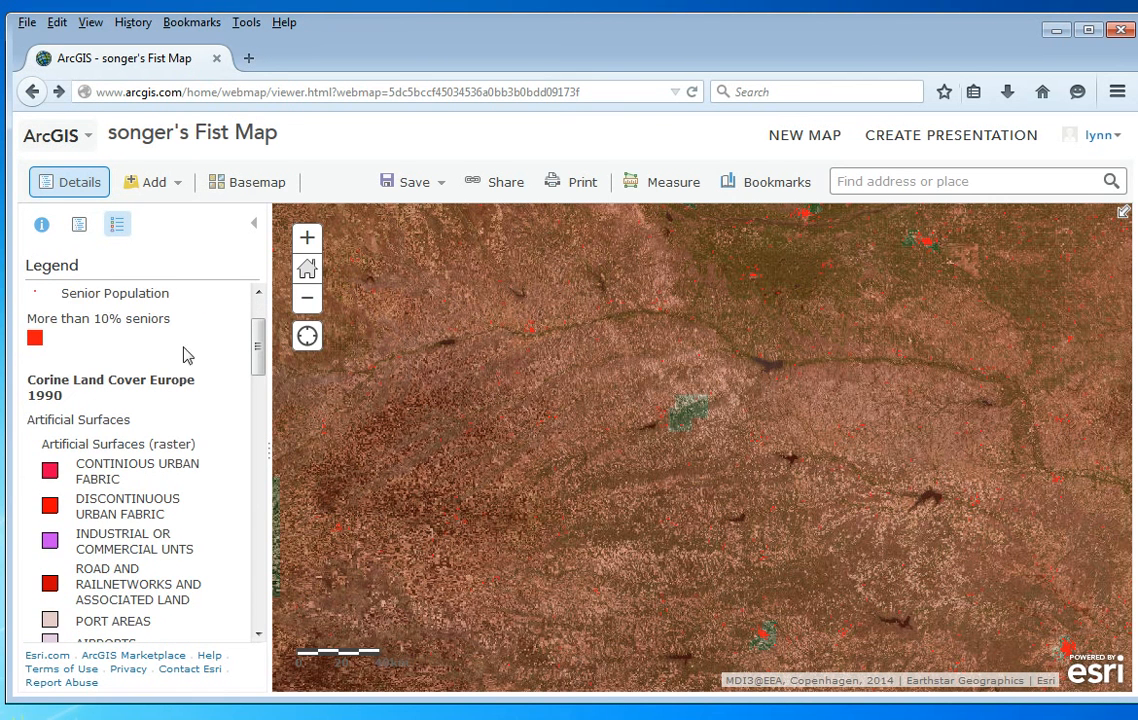
pyautogui.scroll(2, 68, 443)
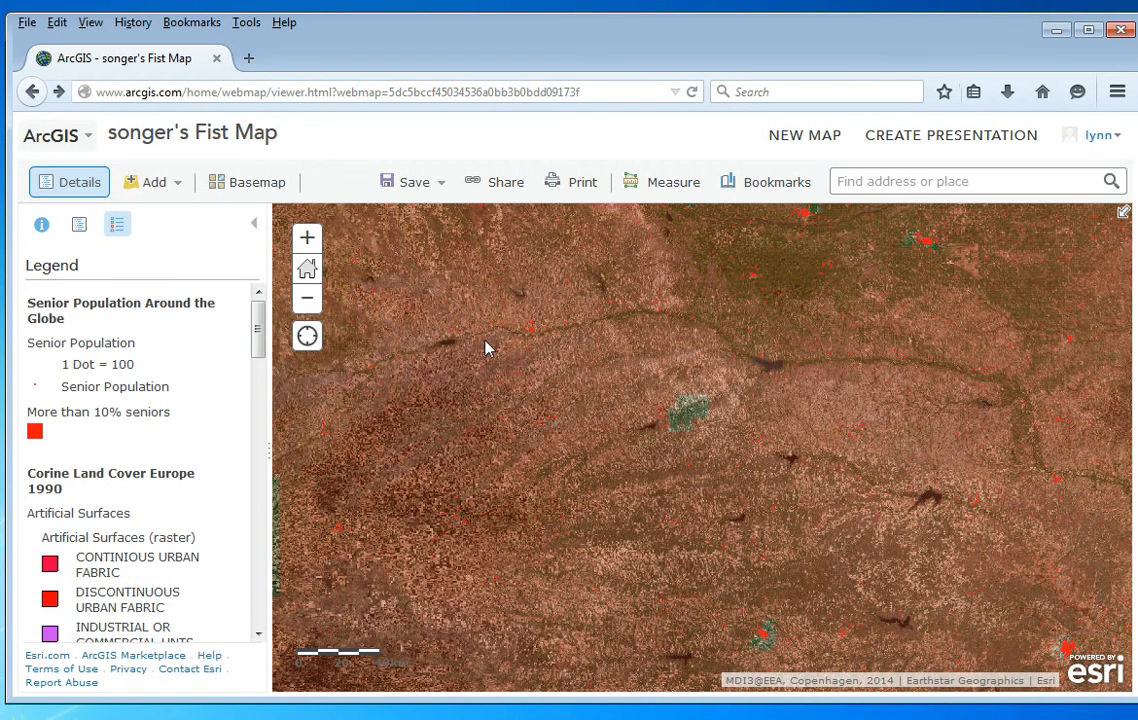
pyautogui.moveTo(513, 351); pyautogui.dragTo(577, 462)
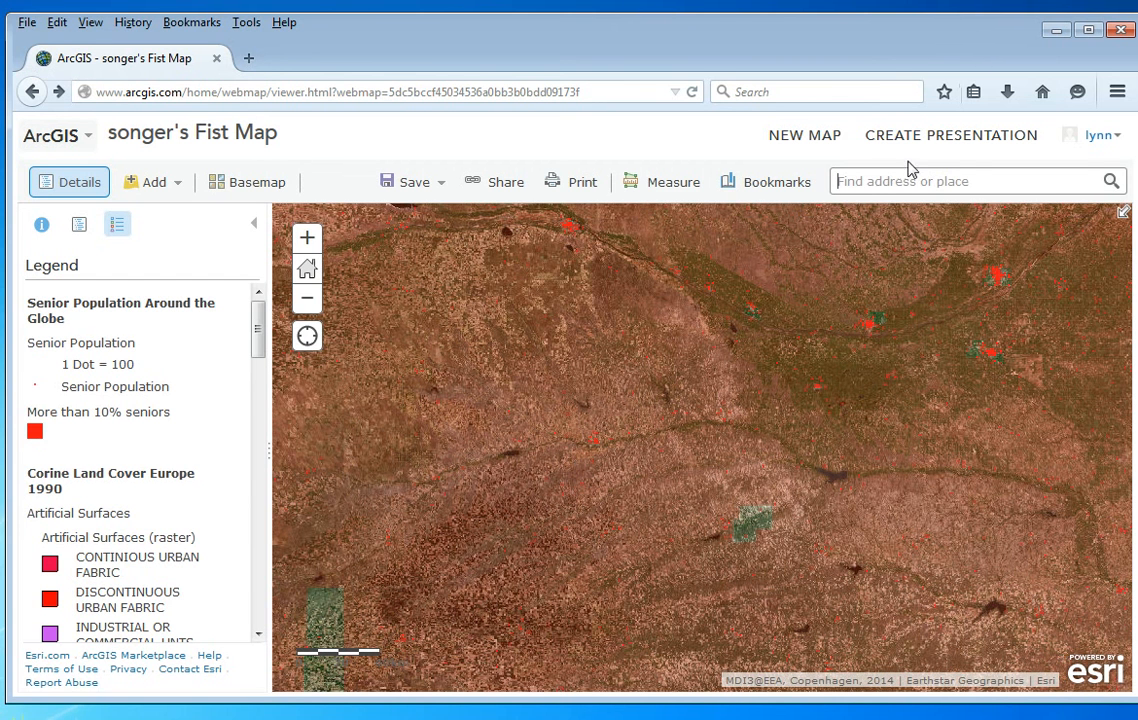
# Step: Search 'eif' to centre the map on Eiffel Tower, Paris, then zoom out several levels
pyautogui.write('eif')
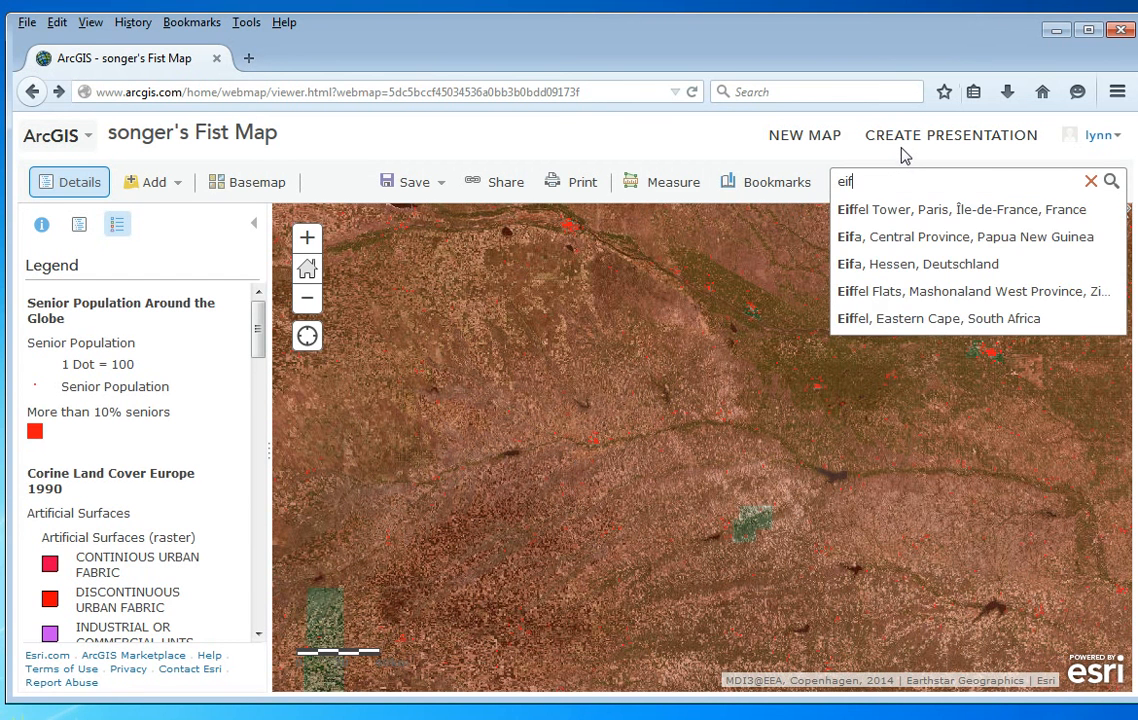
pyautogui.click(935, 214)
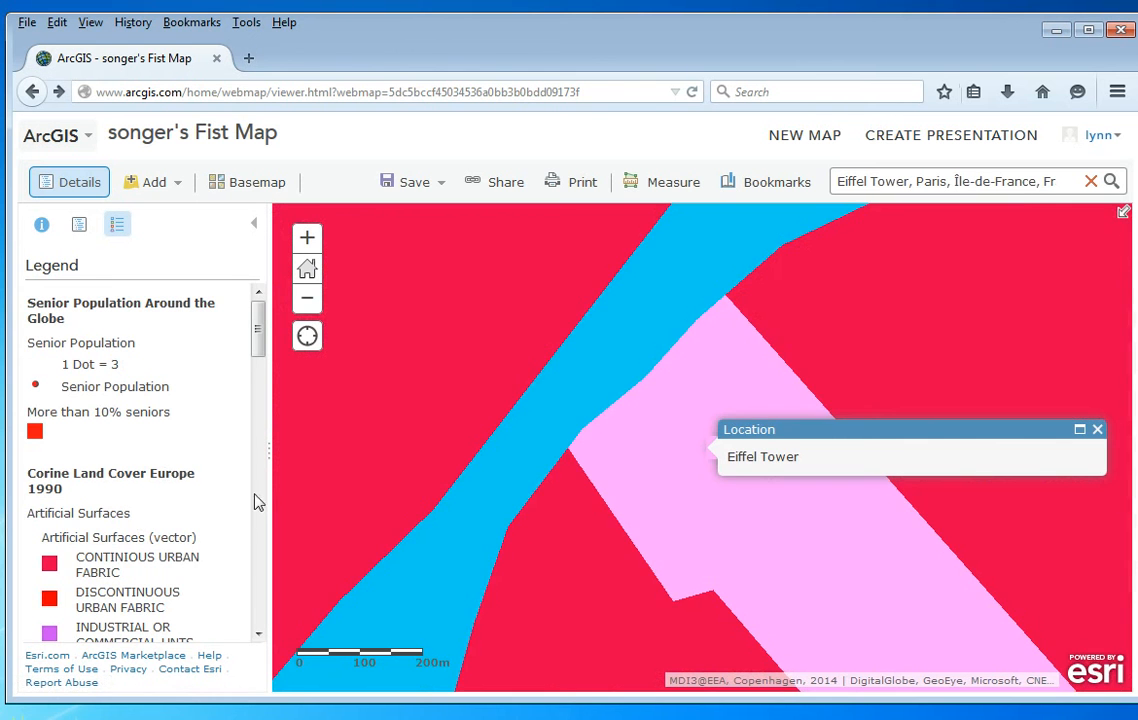
pyautogui.scroll(1, 449, 441)
pyautogui.scroll(-1, 452, 494)
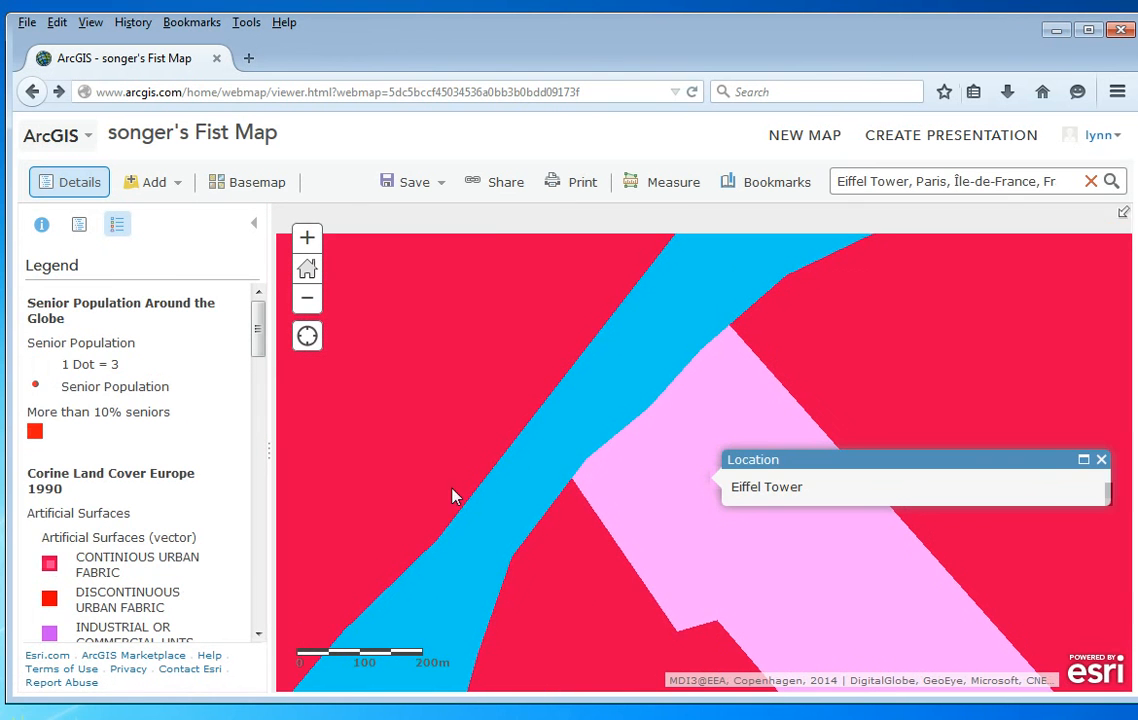
pyautogui.scroll(-1, 514, 500)
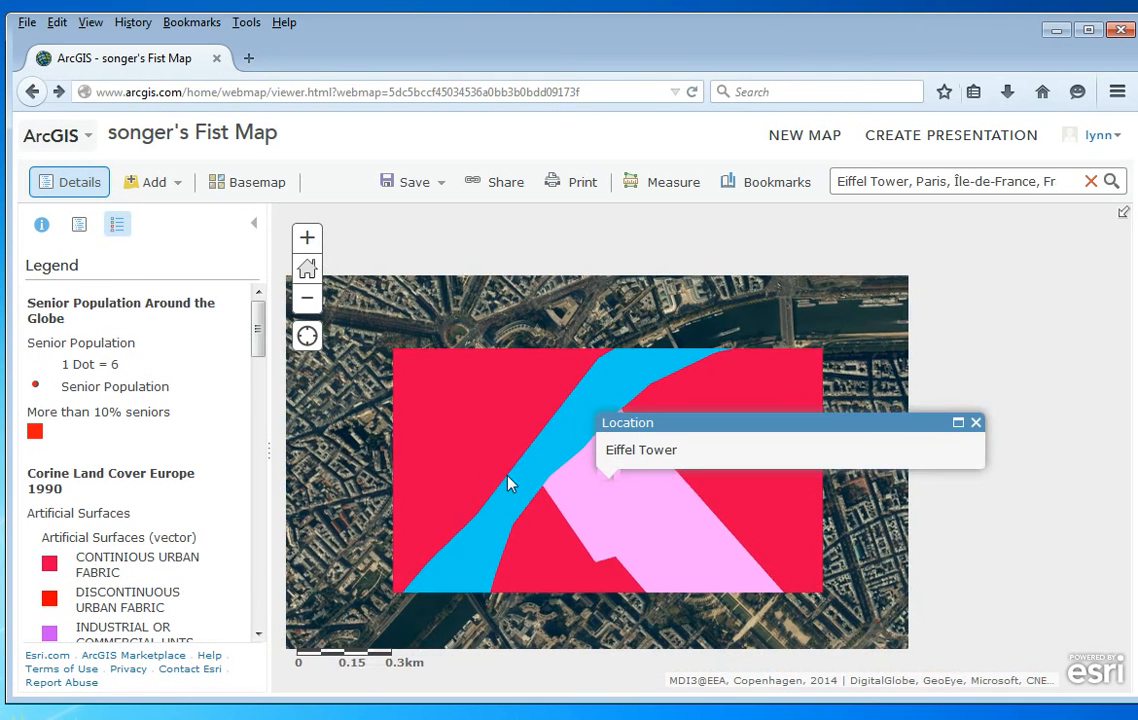
pyautogui.scroll(-1, 520, 484)
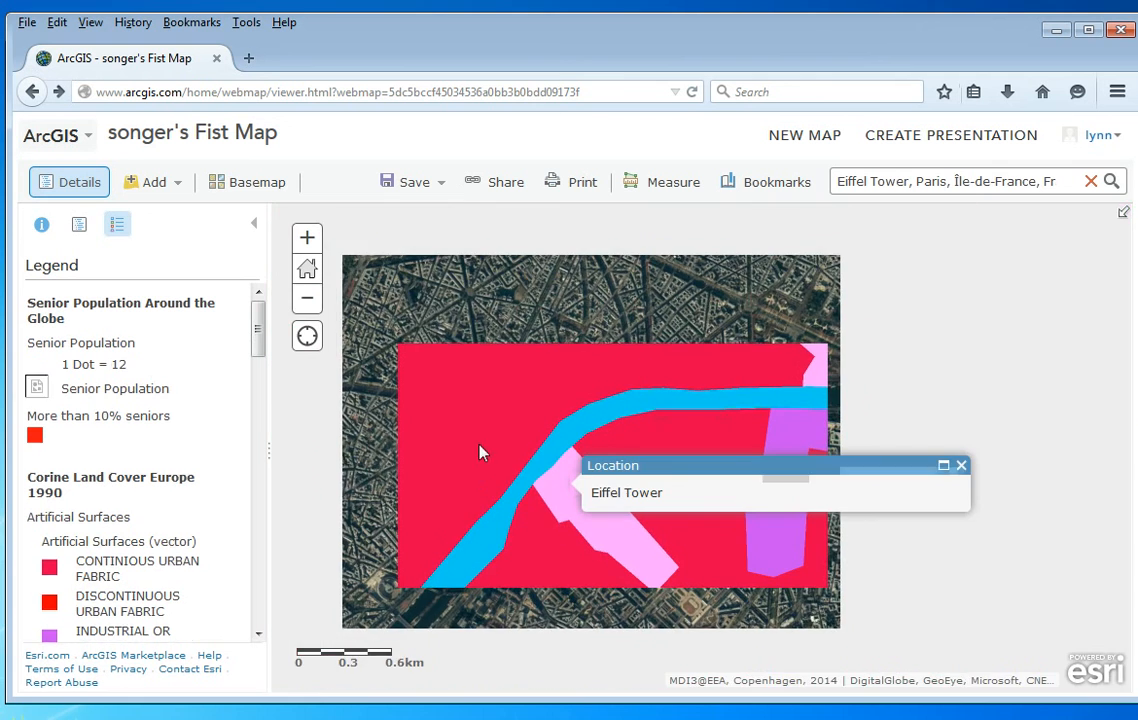
pyautogui.scroll(-1, 573, 483)
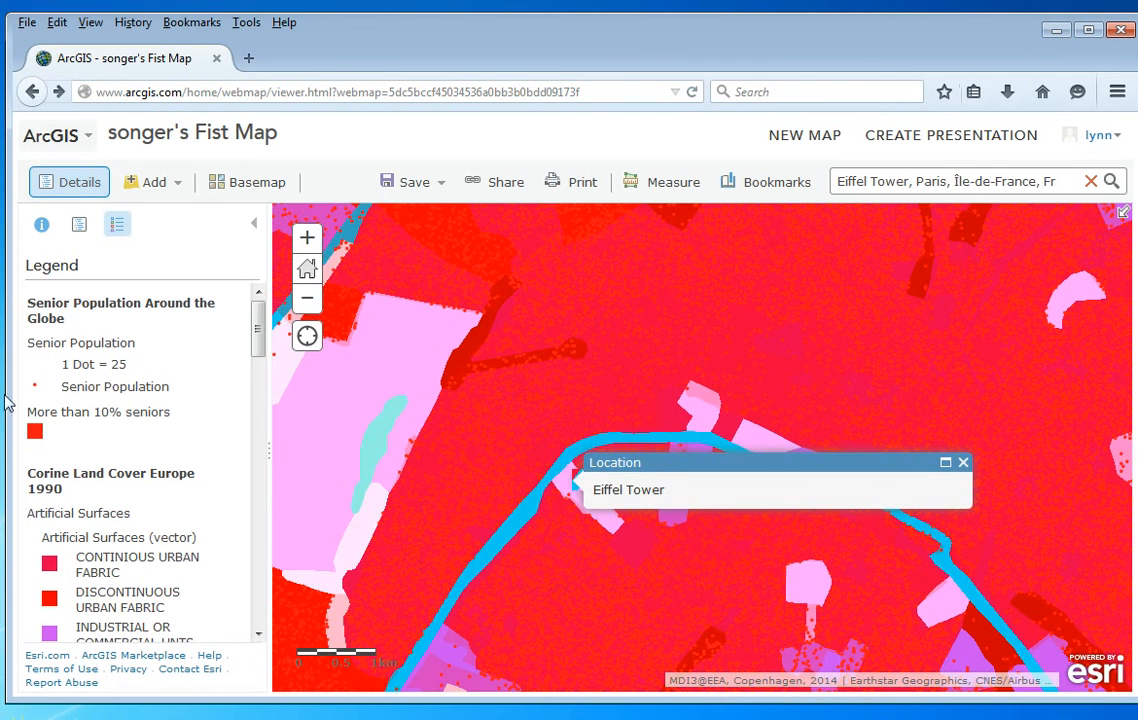
# Step: Turn off the Senior Population Around the Globe layer and zoom along the river
pyautogui.click(79, 226)
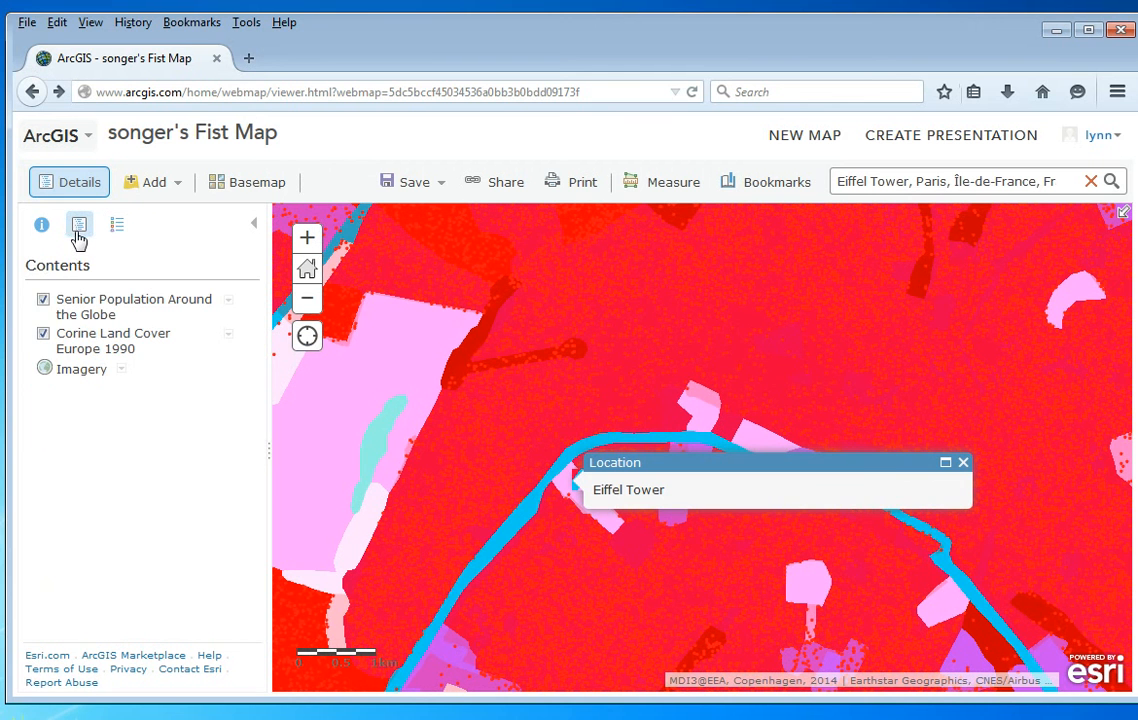
pyautogui.click(44, 300)
pyautogui.doubleClick(655, 445)
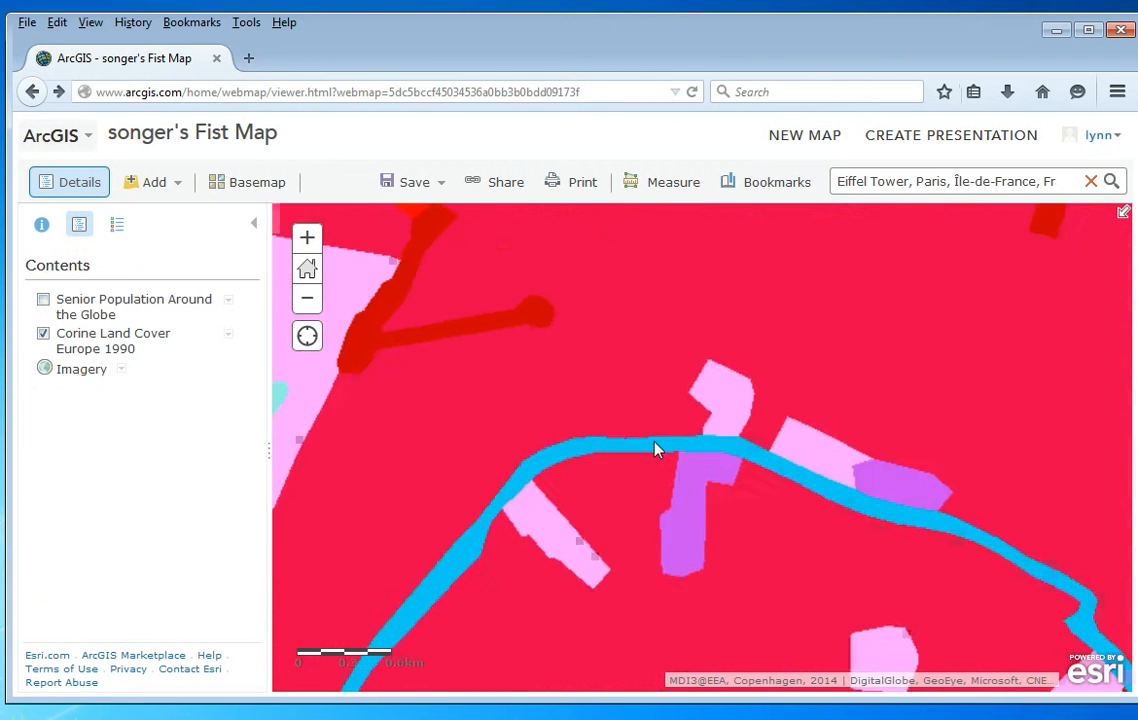
pyautogui.scroll(-1, 655, 450)
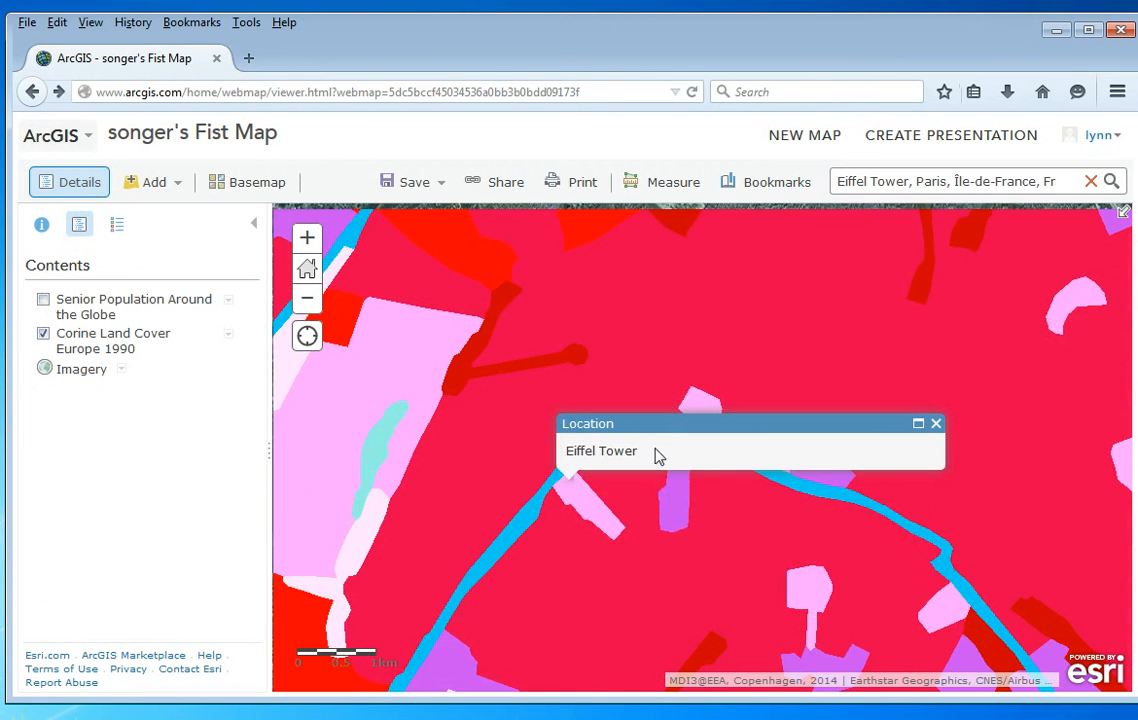
# Step: Expand Corine Land Cover Europe 1990 and review its land-cover classes in the legend
pyautogui.click(120, 347)
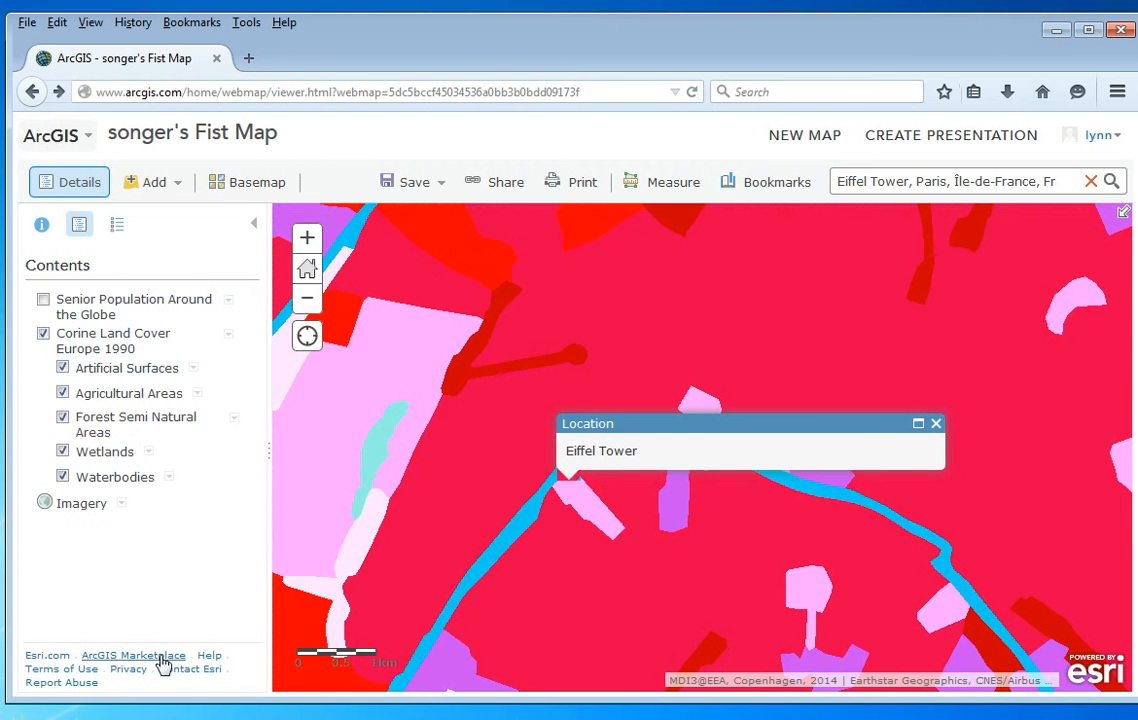
pyautogui.scroll(-1, 675, 362)
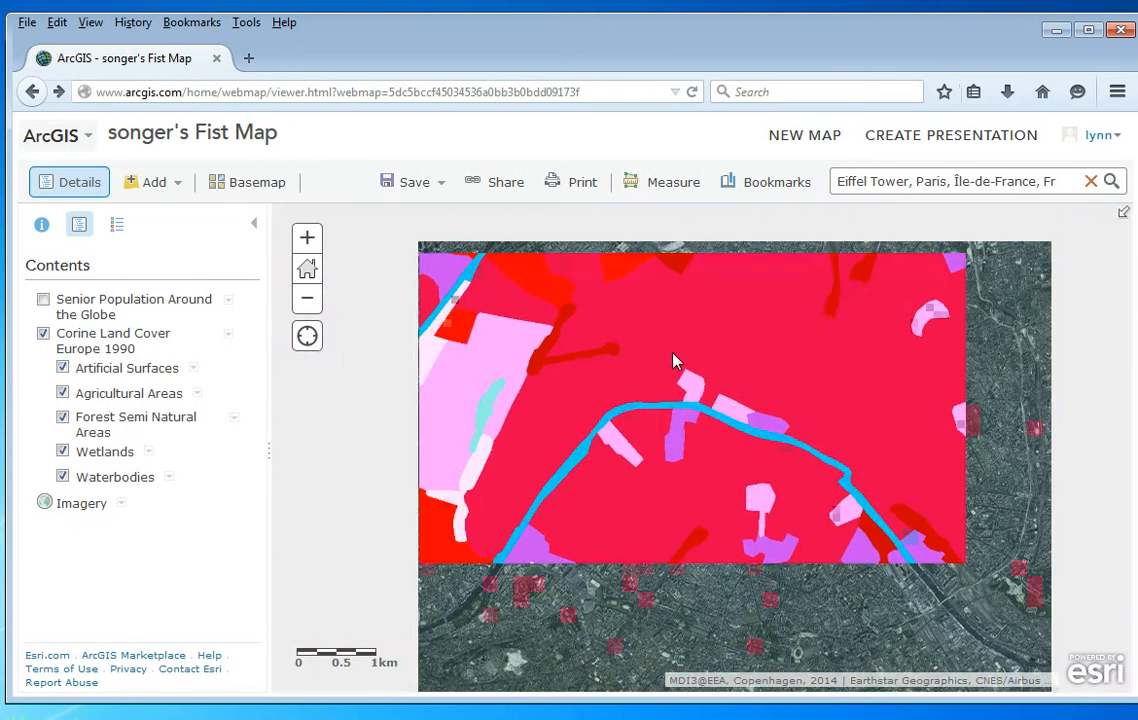
pyautogui.scroll(-1, 560, 440)
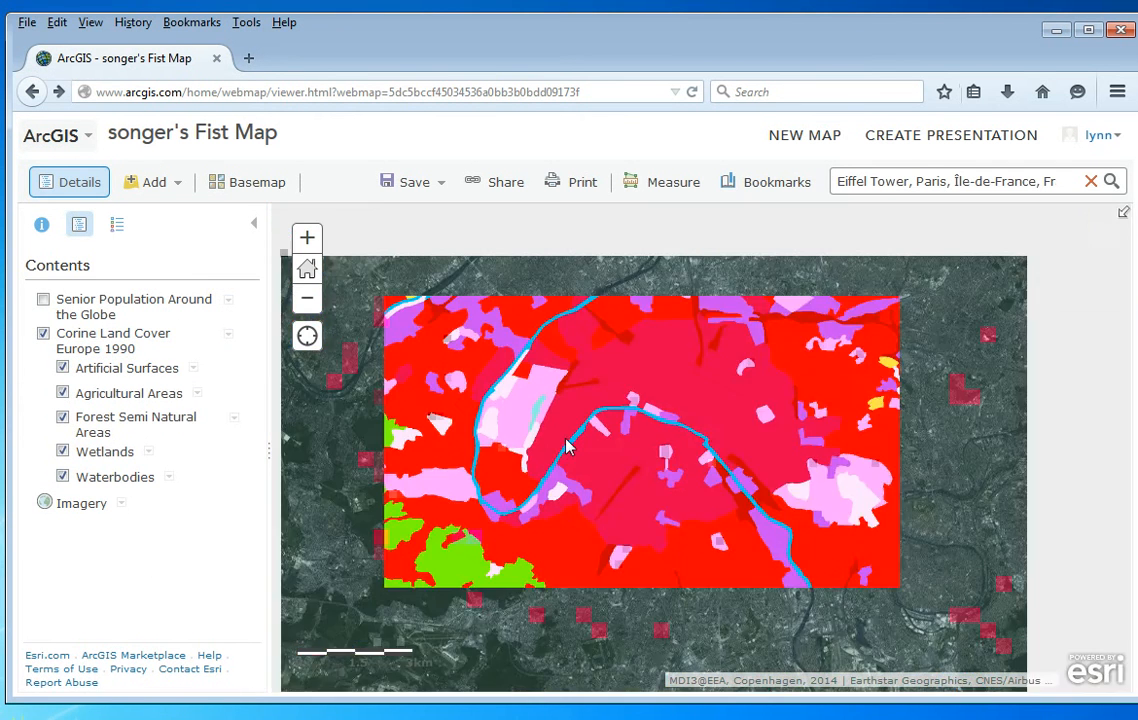
pyautogui.click(118, 228)
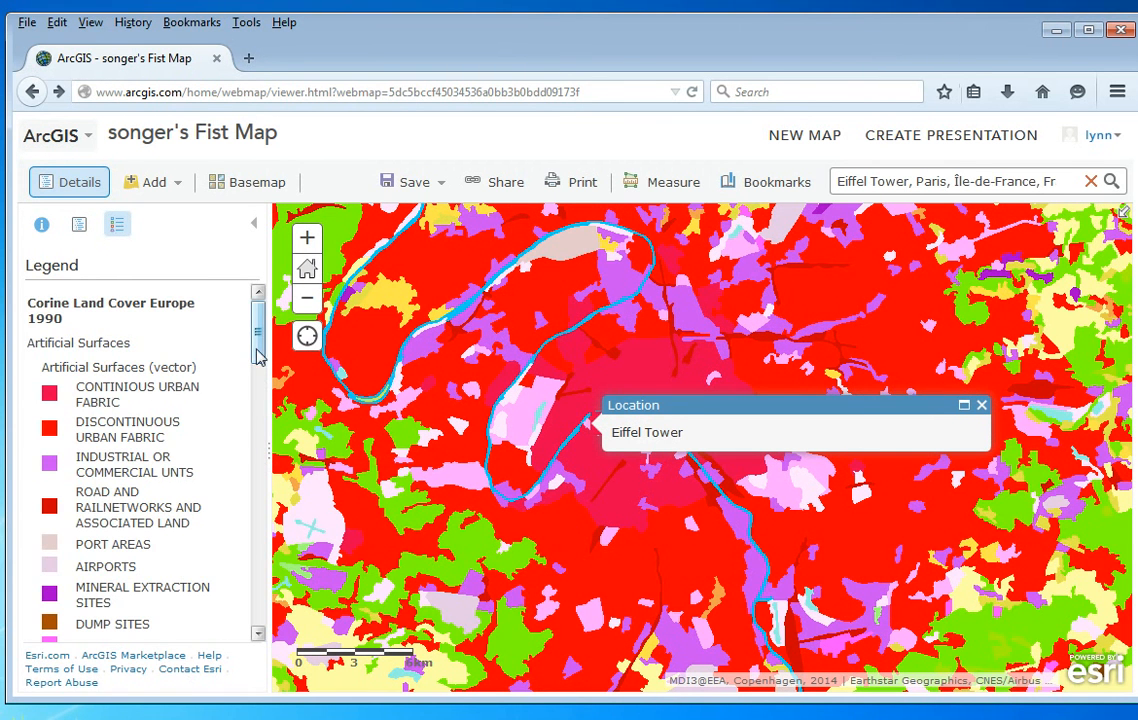
pyautogui.moveTo(257, 355); pyautogui.dragTo(258, 382)
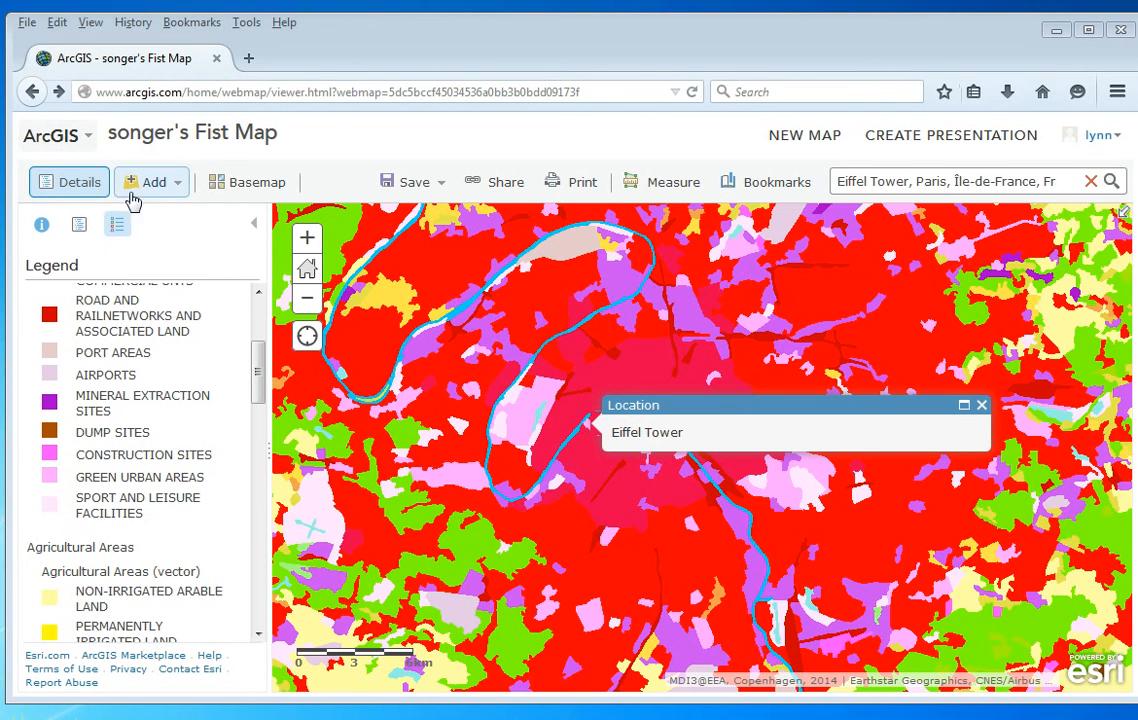
# Step: Save songer's Fist Map to My Content and show the layer list again
pyautogui.click(428, 190)
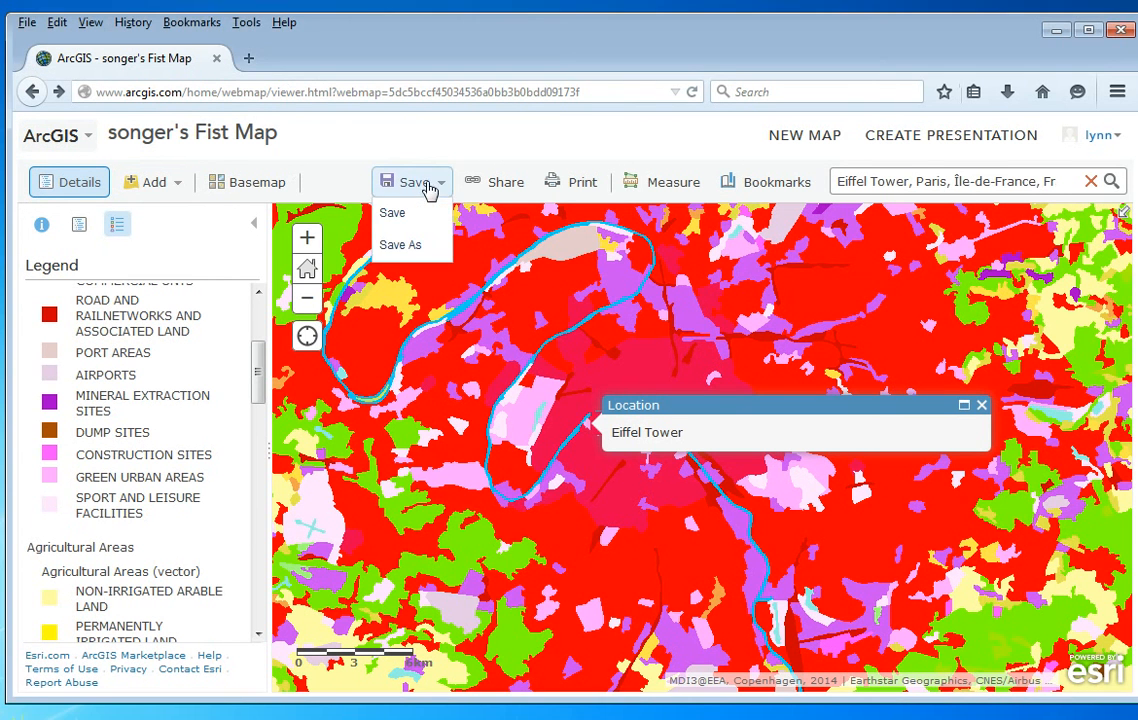
pyautogui.click(401, 216)
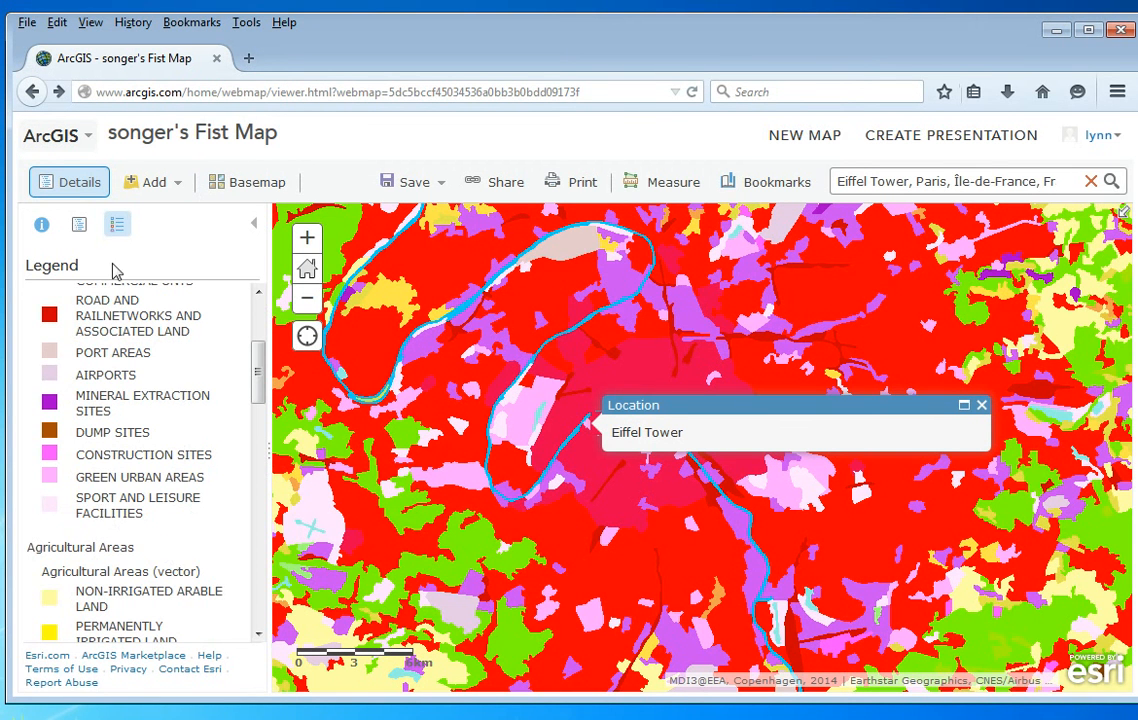
pyautogui.click(79, 224)
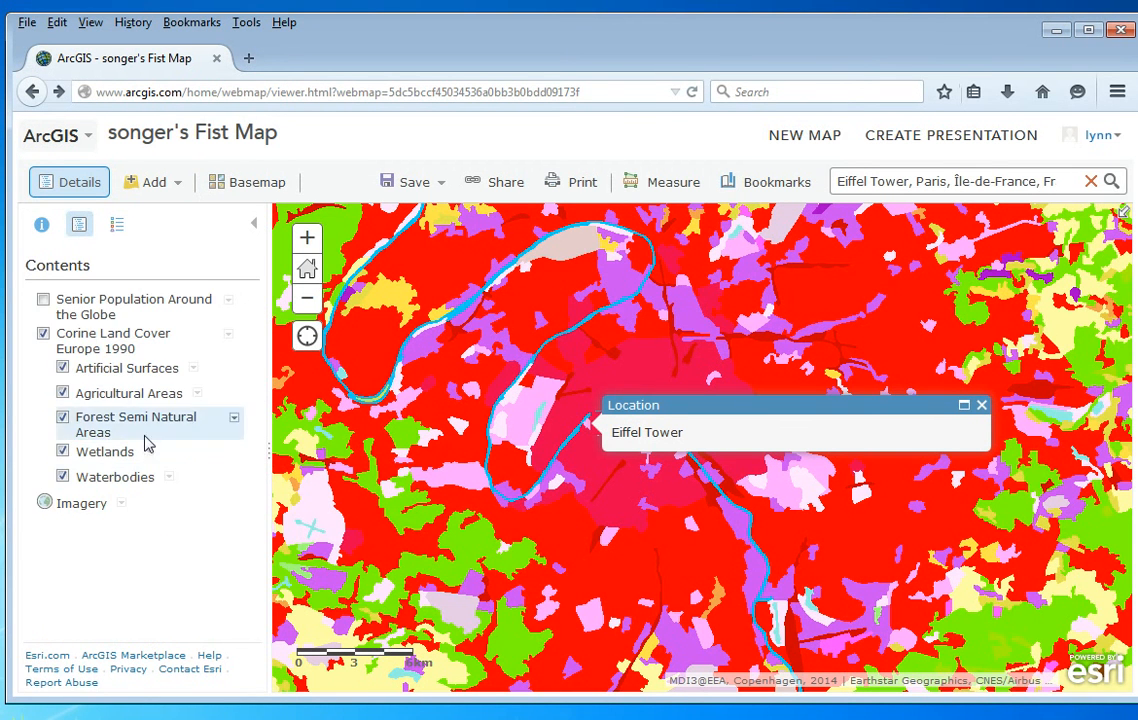
pyautogui.click(193, 369)
pyautogui.click(145, 384)
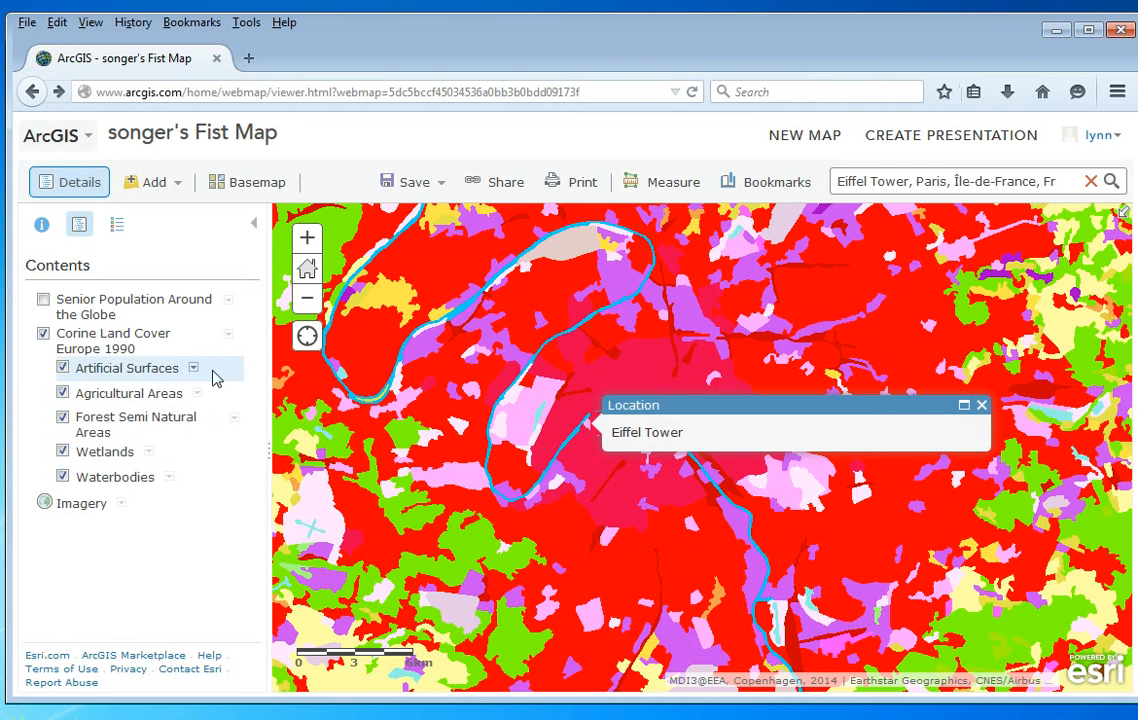
pyautogui.click(195, 371)
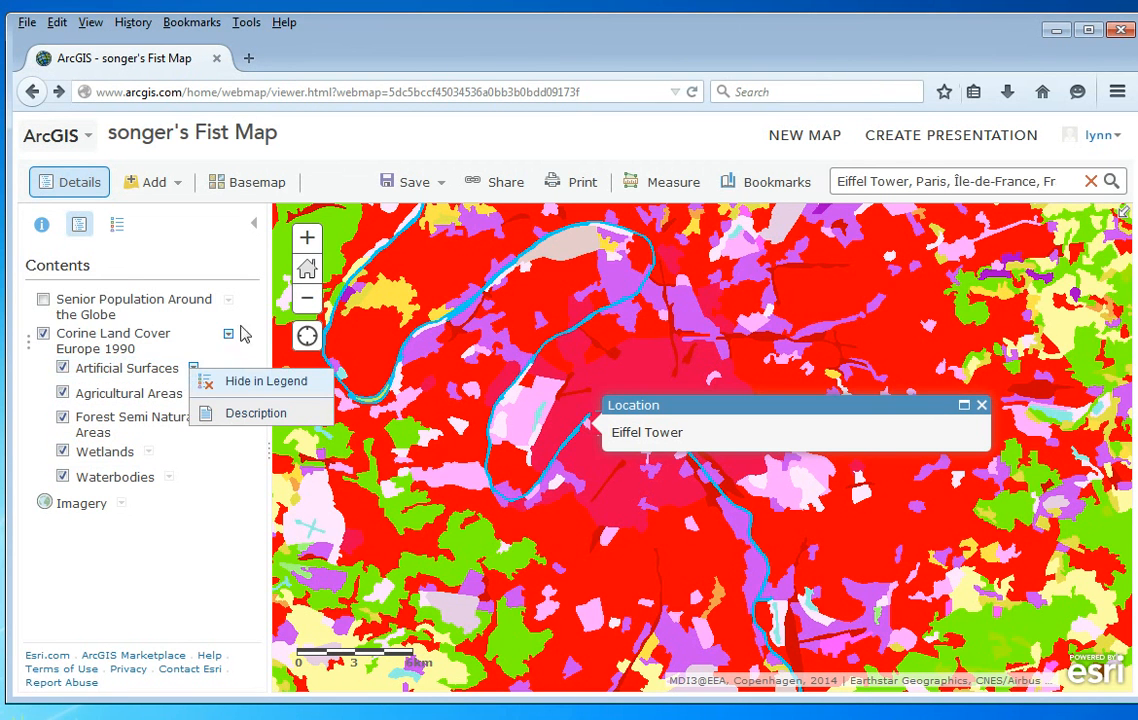
pyautogui.click(229, 337)
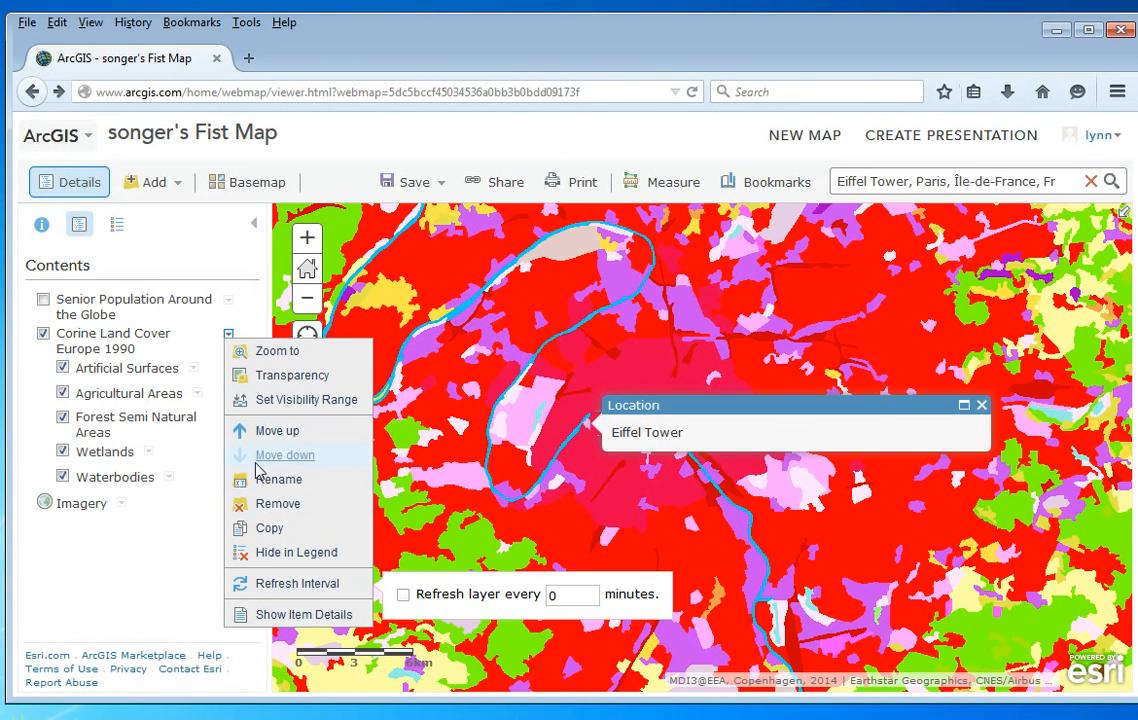
pyautogui.moveTo(274, 382)
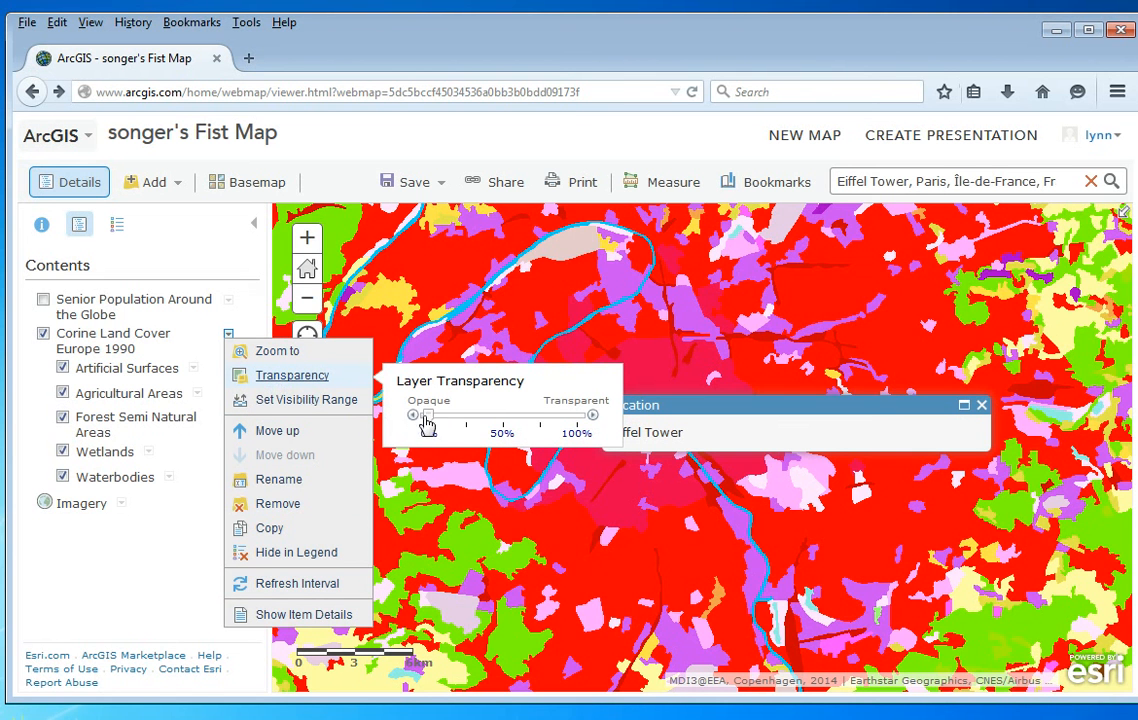
pyautogui.moveTo(428, 416); pyautogui.dragTo(500, 418)
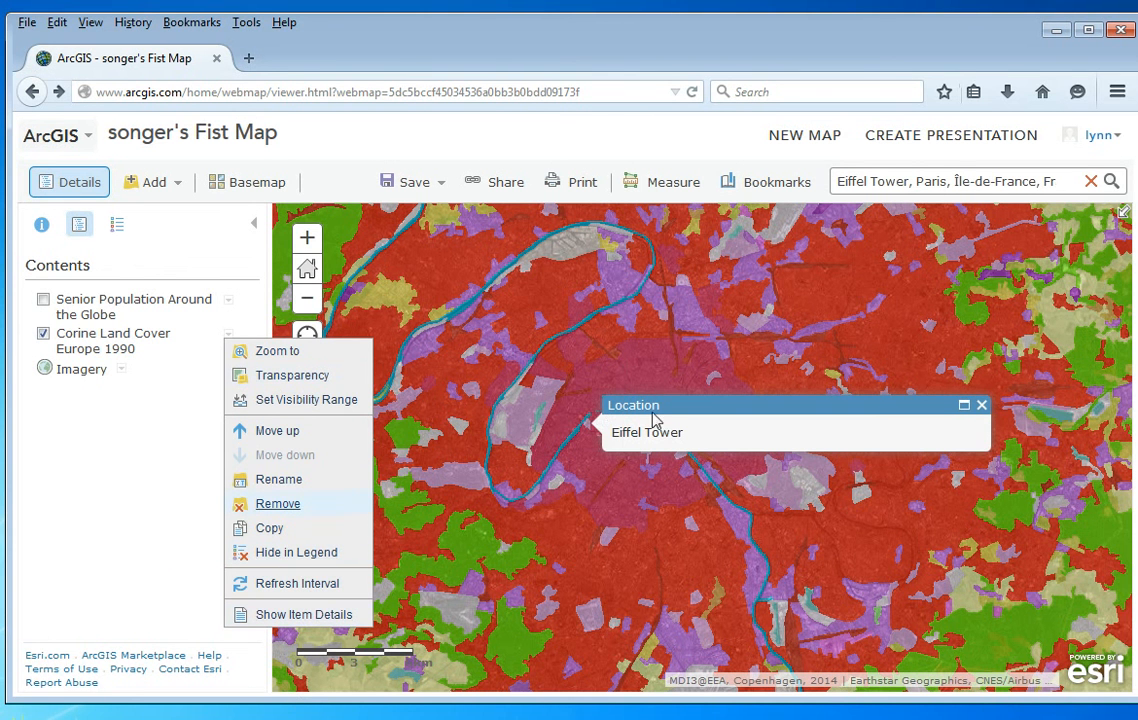
pyautogui.moveTo(293, 389)
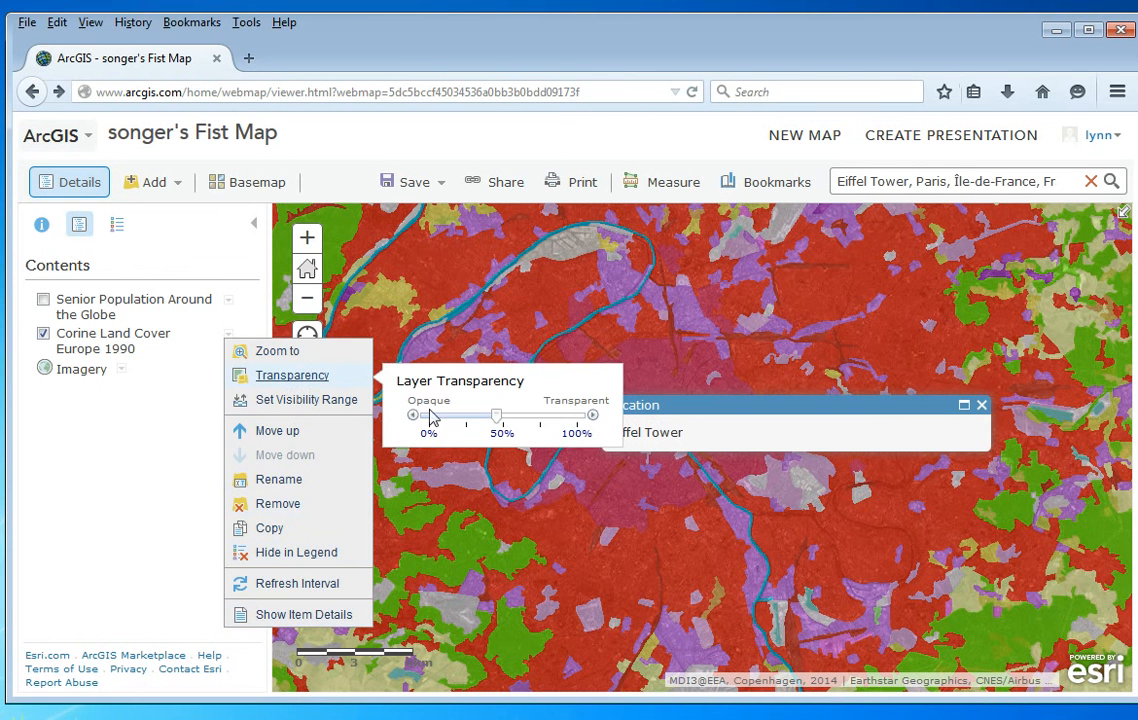
pyautogui.moveTo(500, 417); pyautogui.dragTo(428, 417)
pyautogui.click(112, 488)
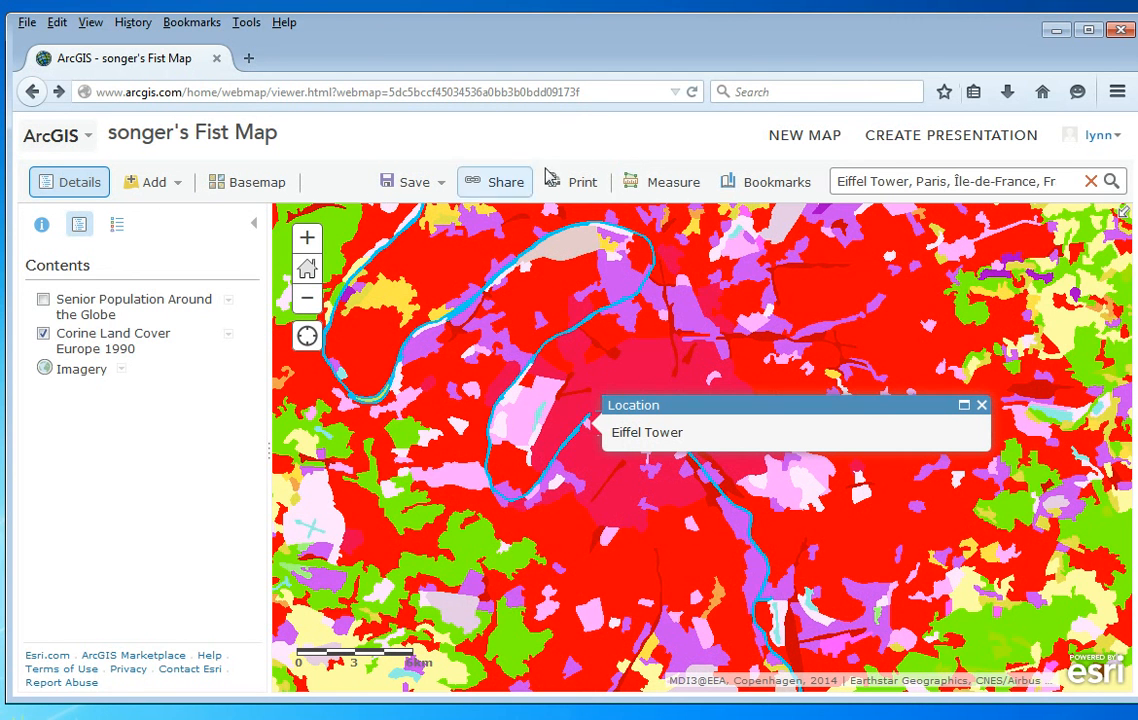
pyautogui.click(490, 192)
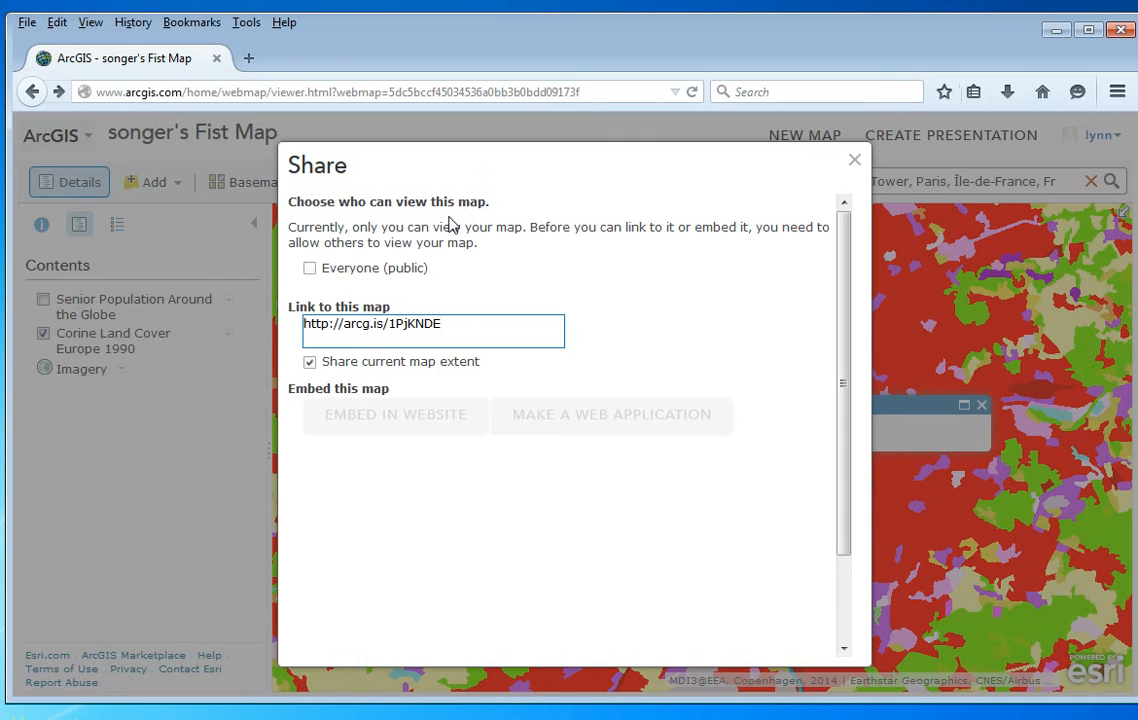
pyautogui.click(310, 269)
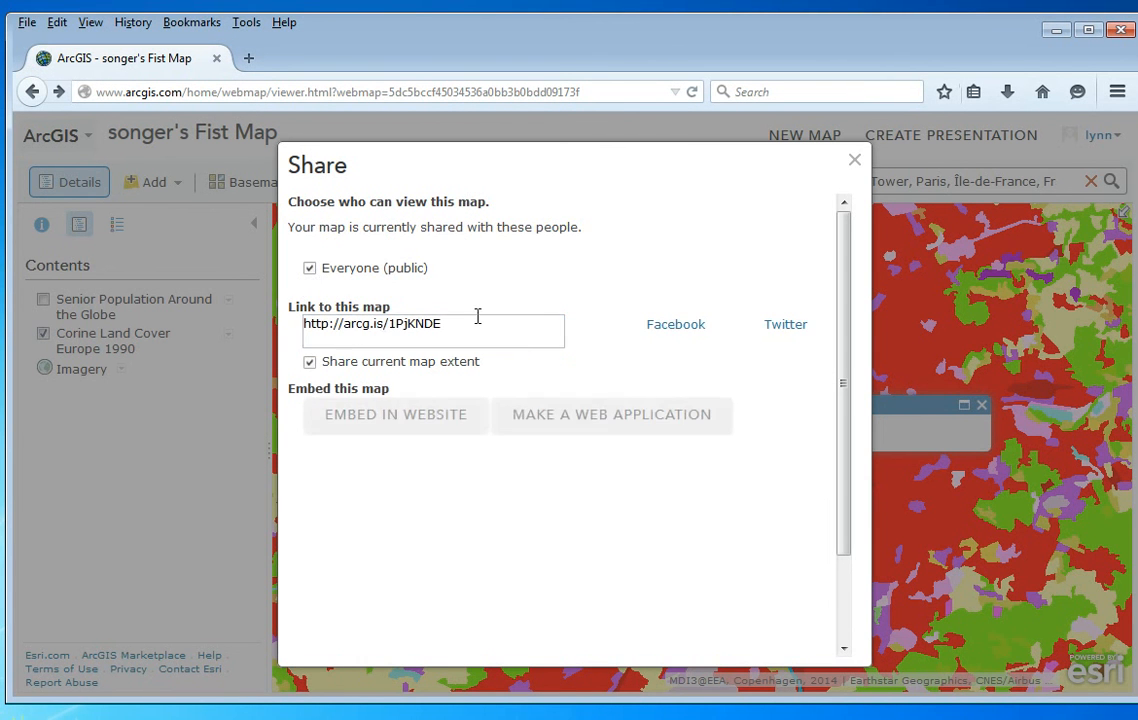
pyautogui.moveTo(446, 323); pyautogui.dragTo(293, 333)
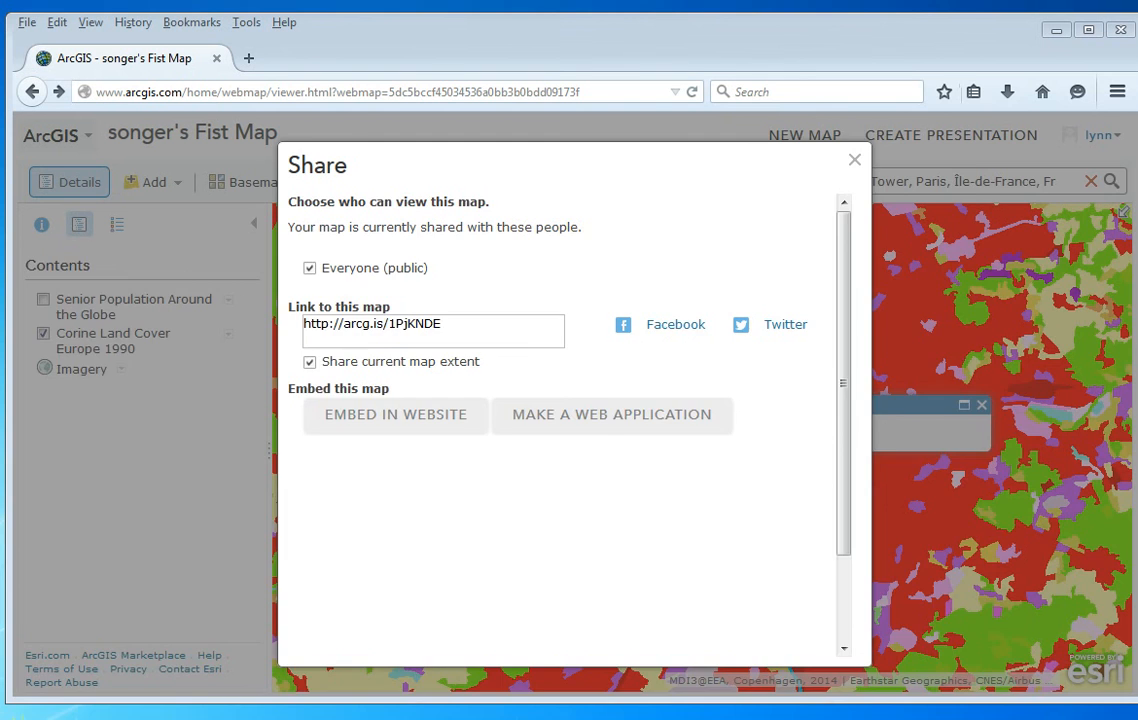
pyautogui.moveTo(2, 300); pyautogui.dragTo(856, 153)
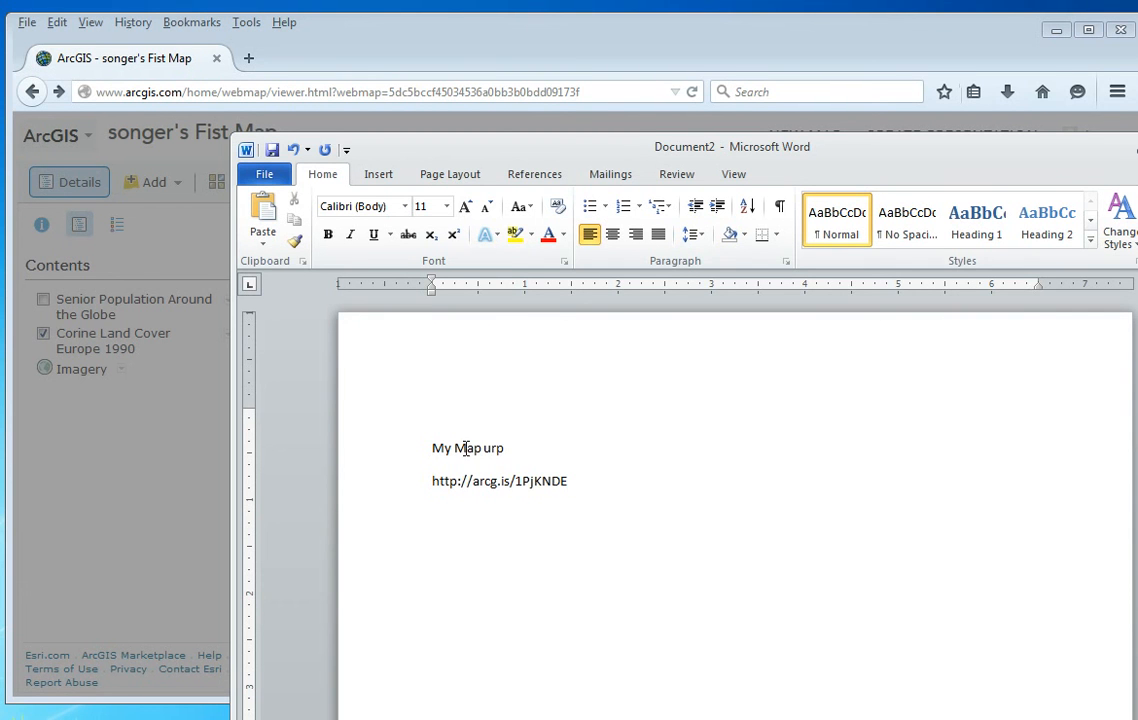
pyautogui.press('Delete')
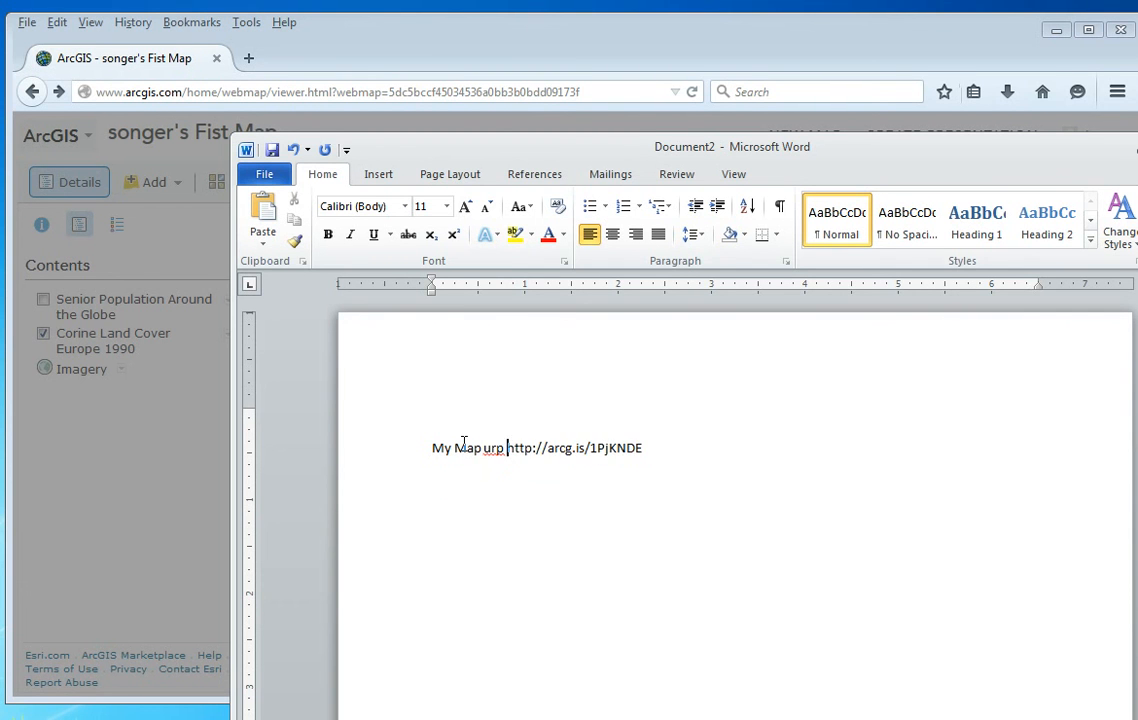
pyautogui.press('BackSpace')
pyautogui.press('BackSpace')
pyautogui.press('BackSpace')
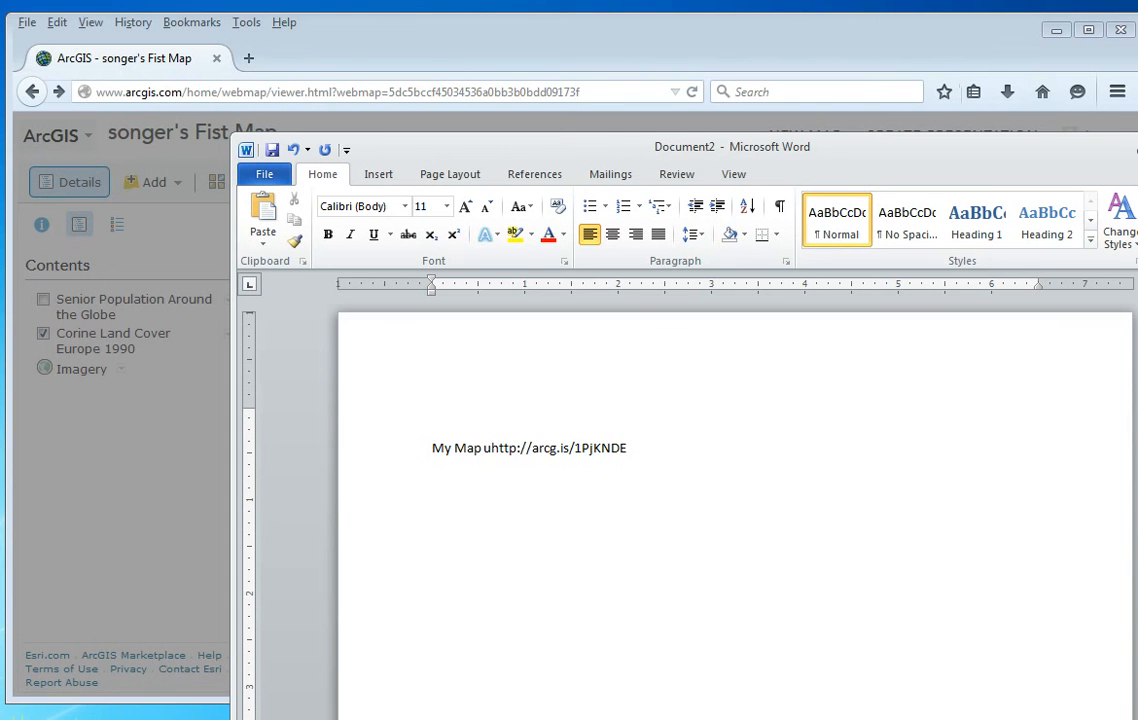
pyautogui.write('rl')
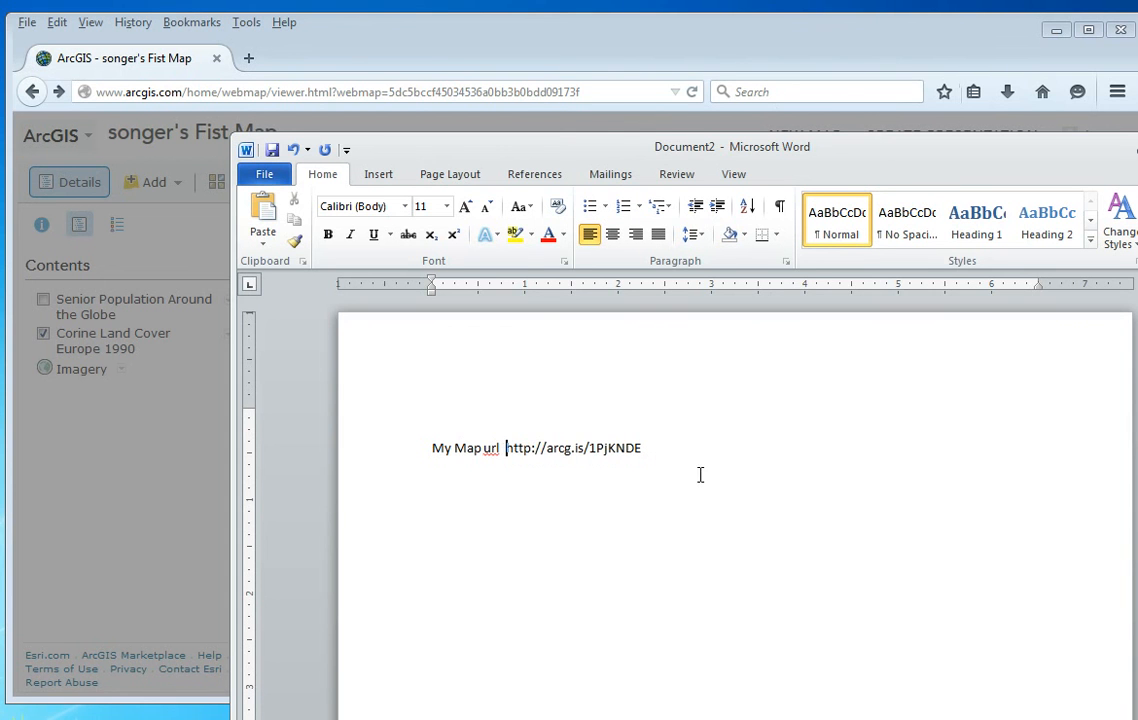
pyautogui.click(695, 475)
pyautogui.click(496, 555)
pyautogui.moveTo(925, 140); pyautogui.dragTo(660, 718)
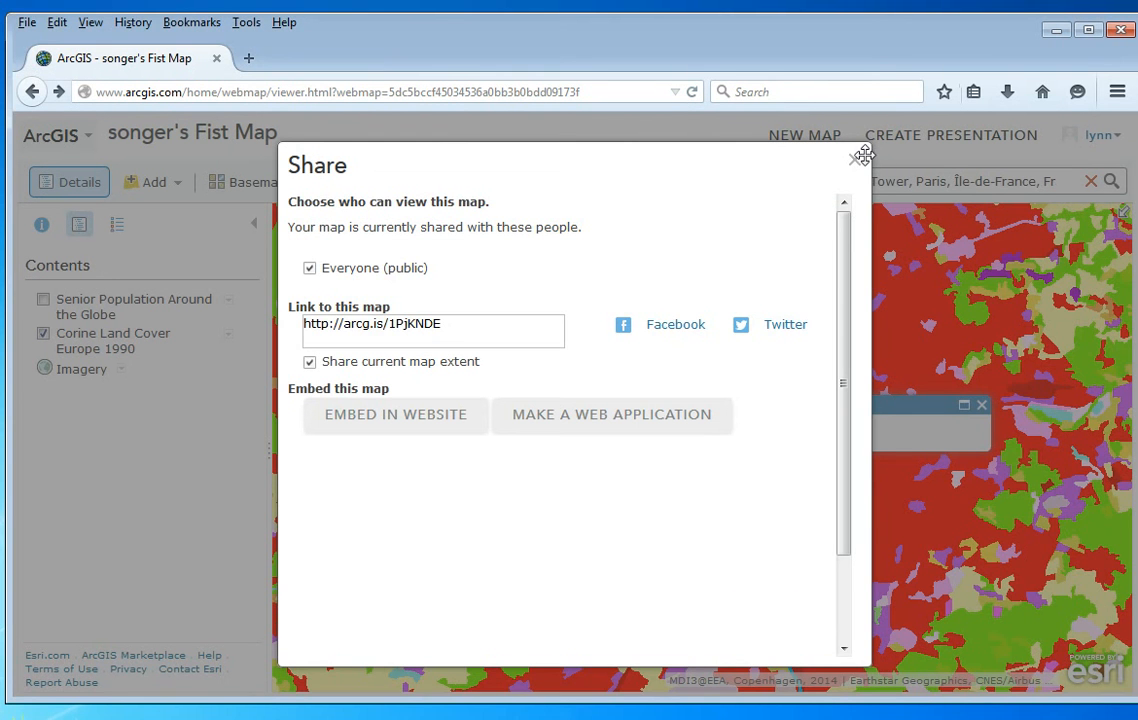
# Step: Close the Share dialog to reveal the public Eiffel Tower land-cover map
pyautogui.click(856, 160)
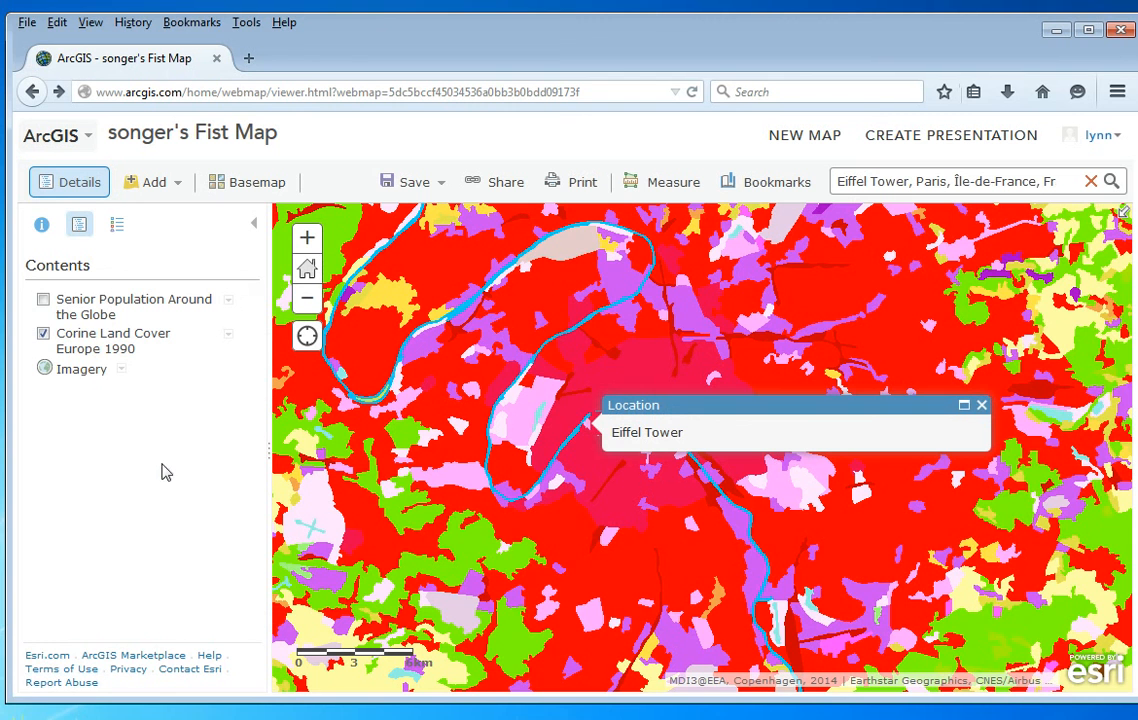